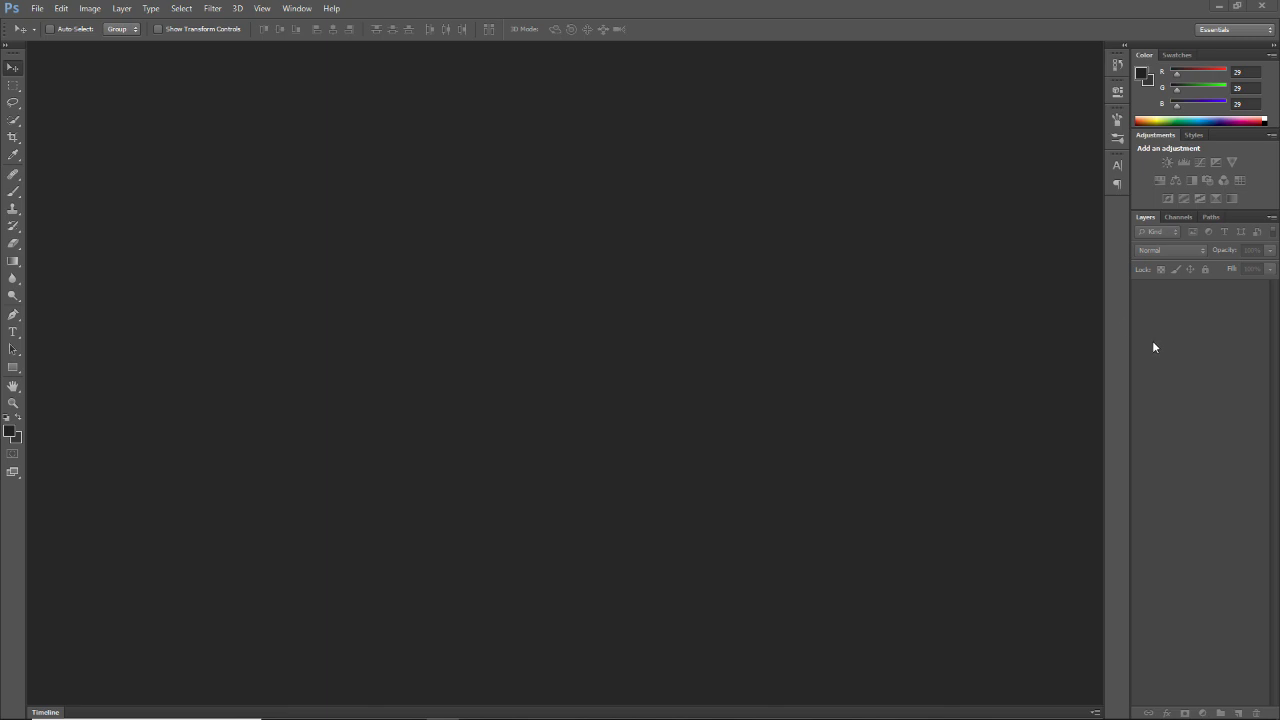
# - Create Untitled-1 from the 1920 px X 1080 px preset at 300 Pixels/Inch with Transparent background
pyautogui.click(36, 9)
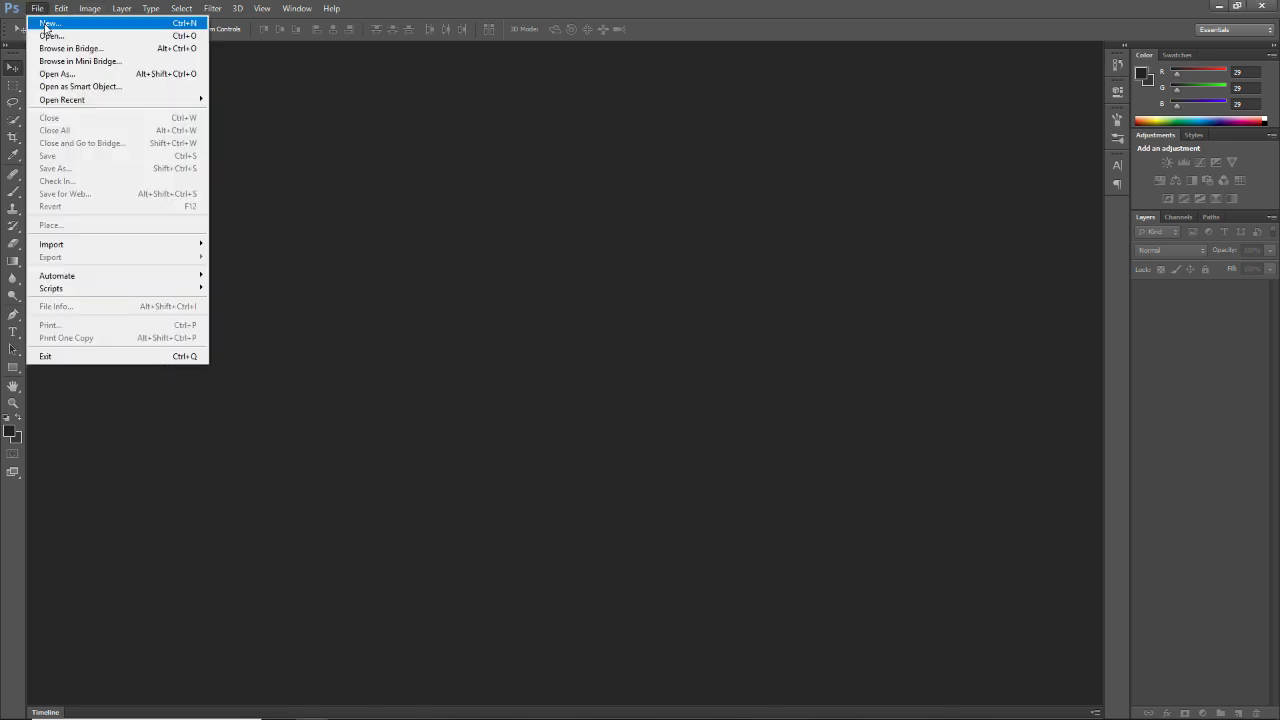
pyautogui.click(42, 20)
pyautogui.click(406, 136)
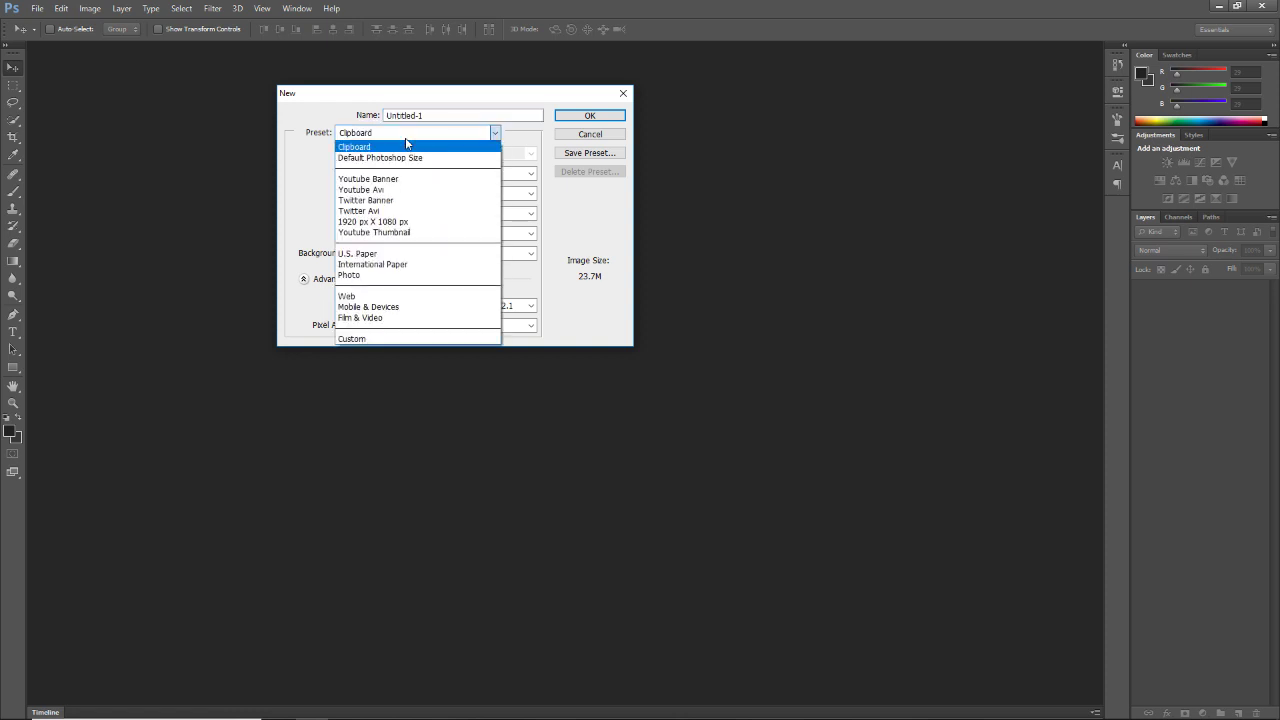
pyautogui.click(397, 222)
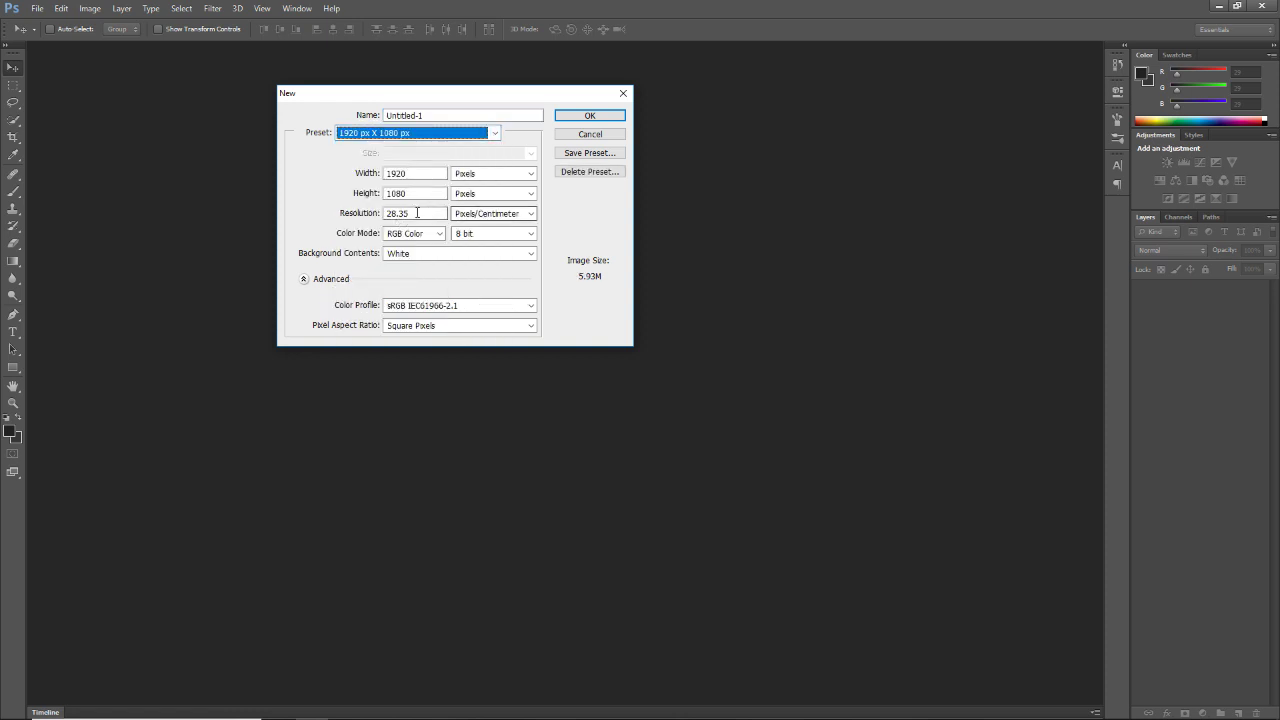
pyautogui.click(357, 214)
pyautogui.write('300')
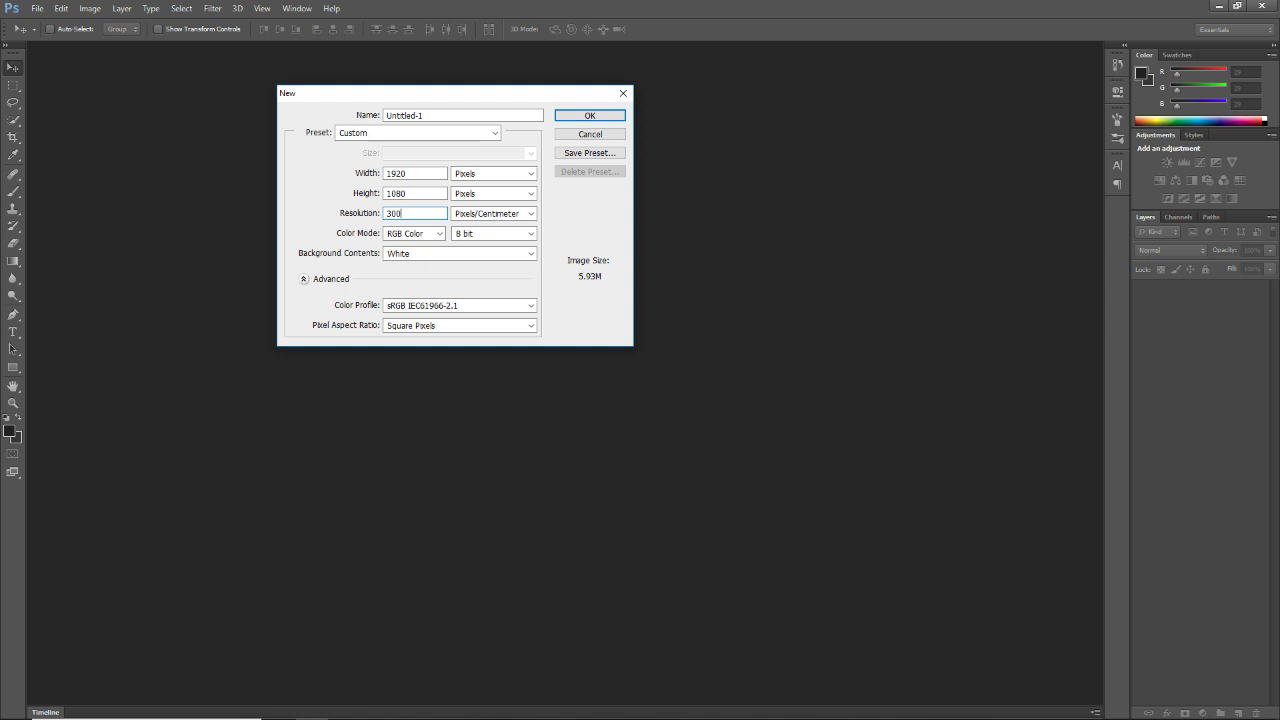
pyautogui.click(481, 214)
pyautogui.click(485, 234)
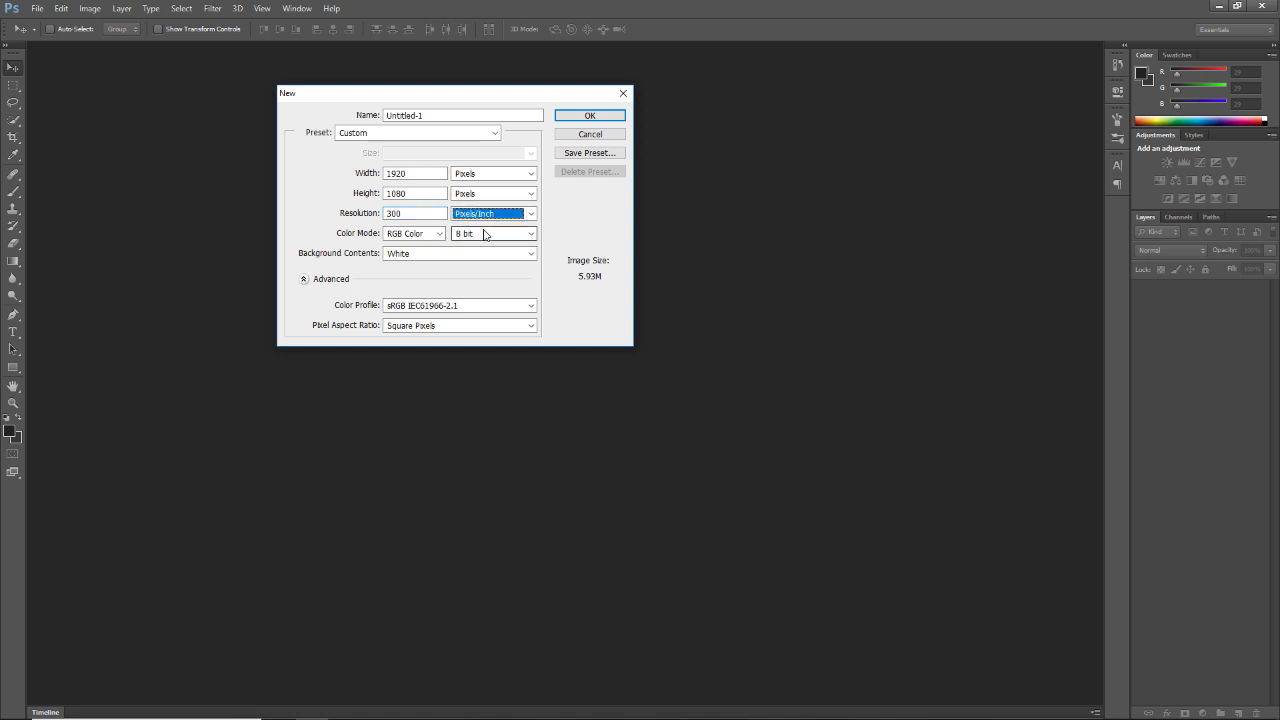
pyautogui.click(468, 254)
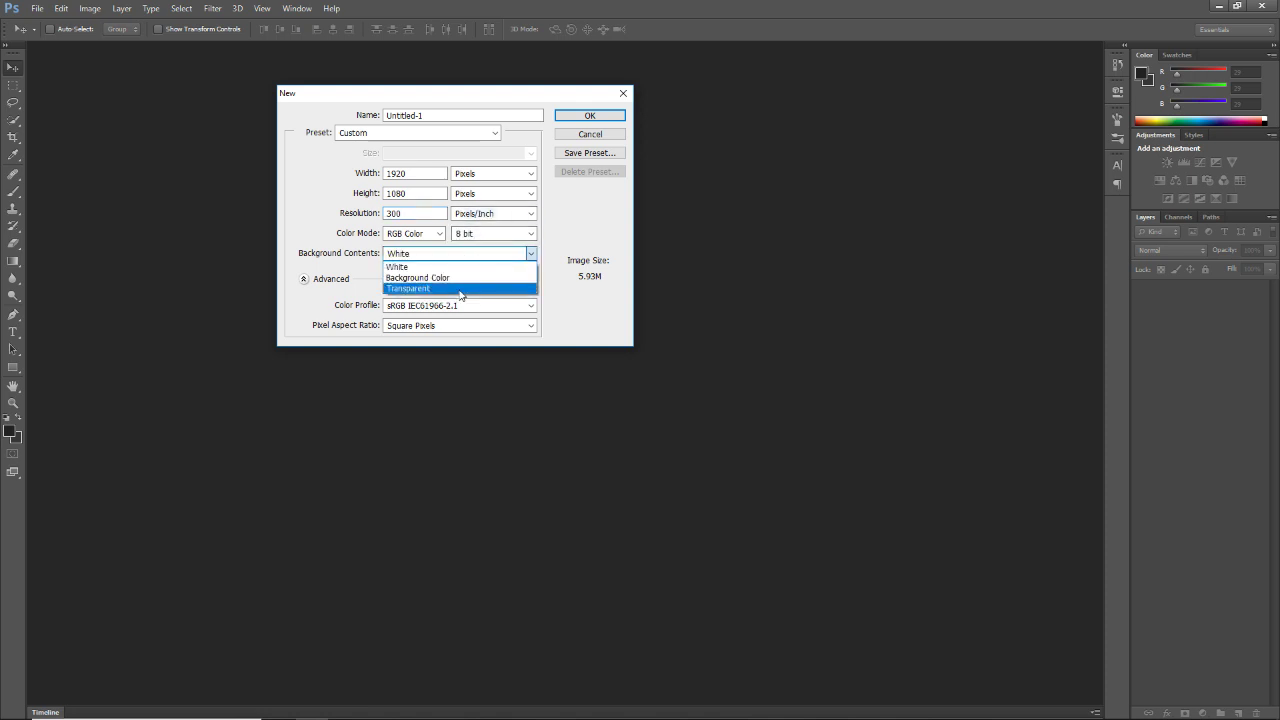
pyautogui.click(460, 289)
pyautogui.click(590, 115)
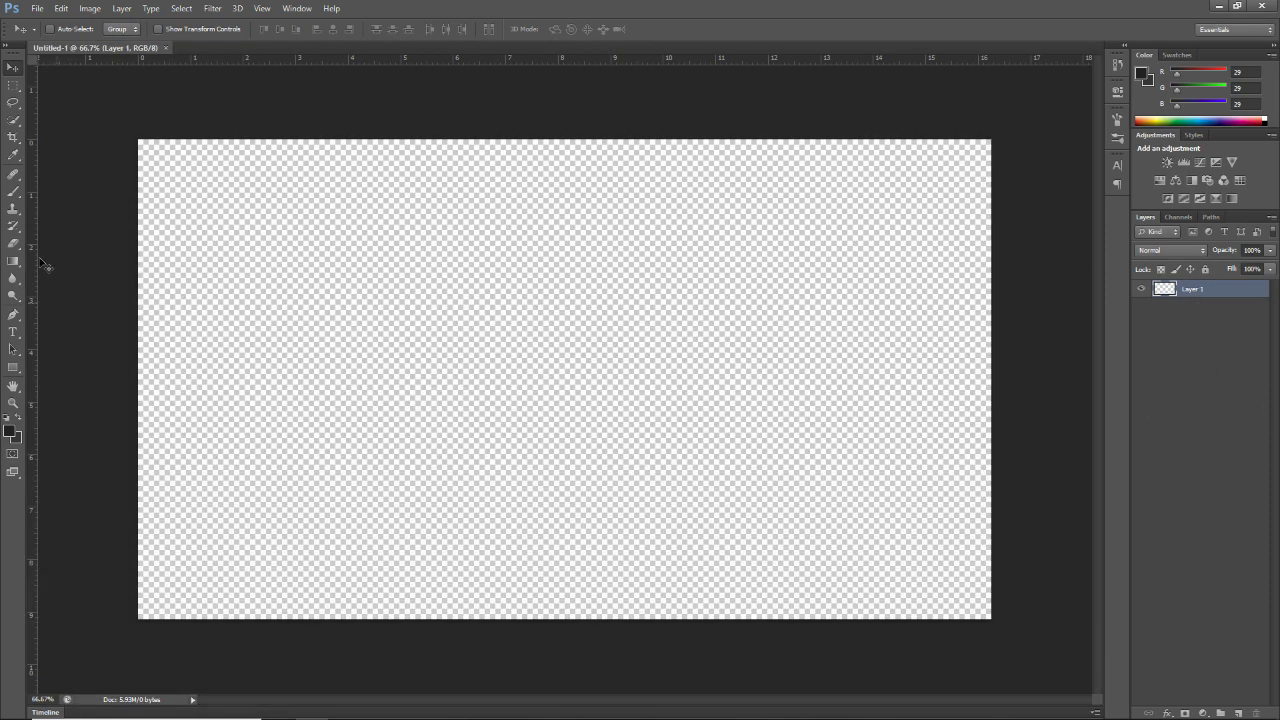
# - Fill Layer 1 with a dark vertical gradient
pyautogui.click(13, 261)
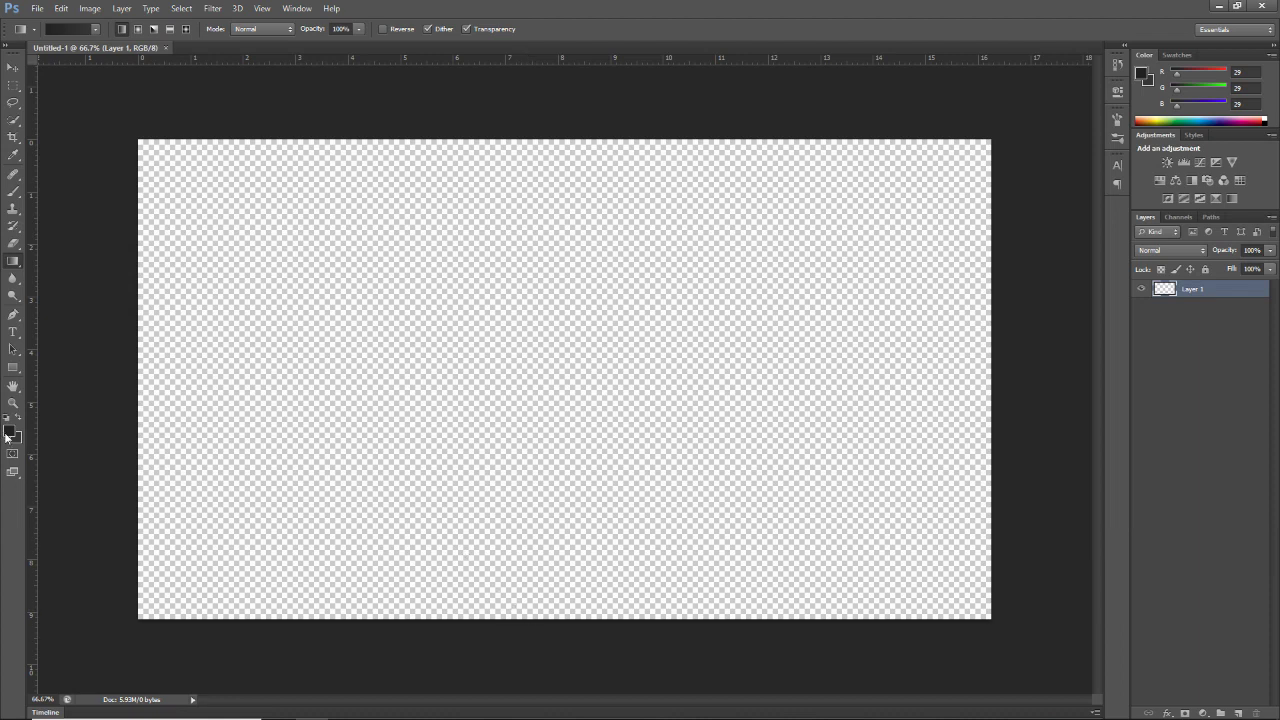
pyautogui.moveTo(520, 474); pyautogui.dragTo(522, 640)
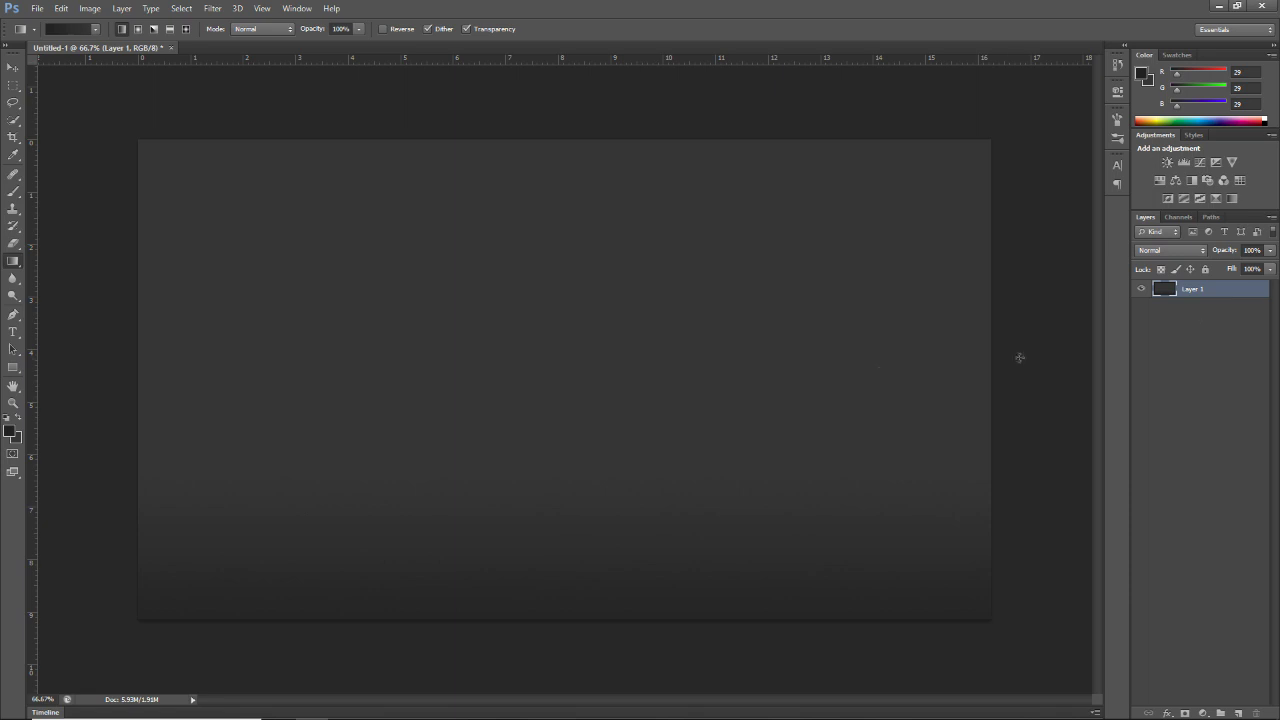
pyautogui.click(14, 71)
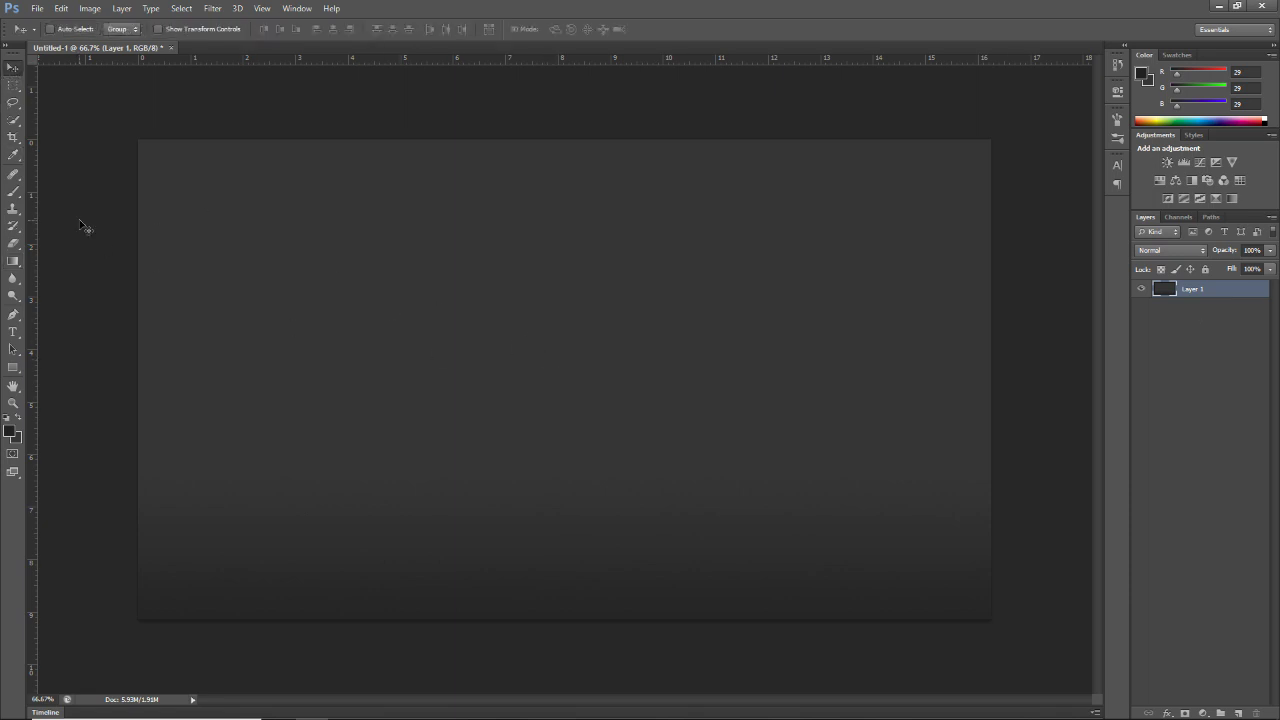
# - Add an empty Layer 2 and rename Layer 1 to BG
pyautogui.click(1238, 713)
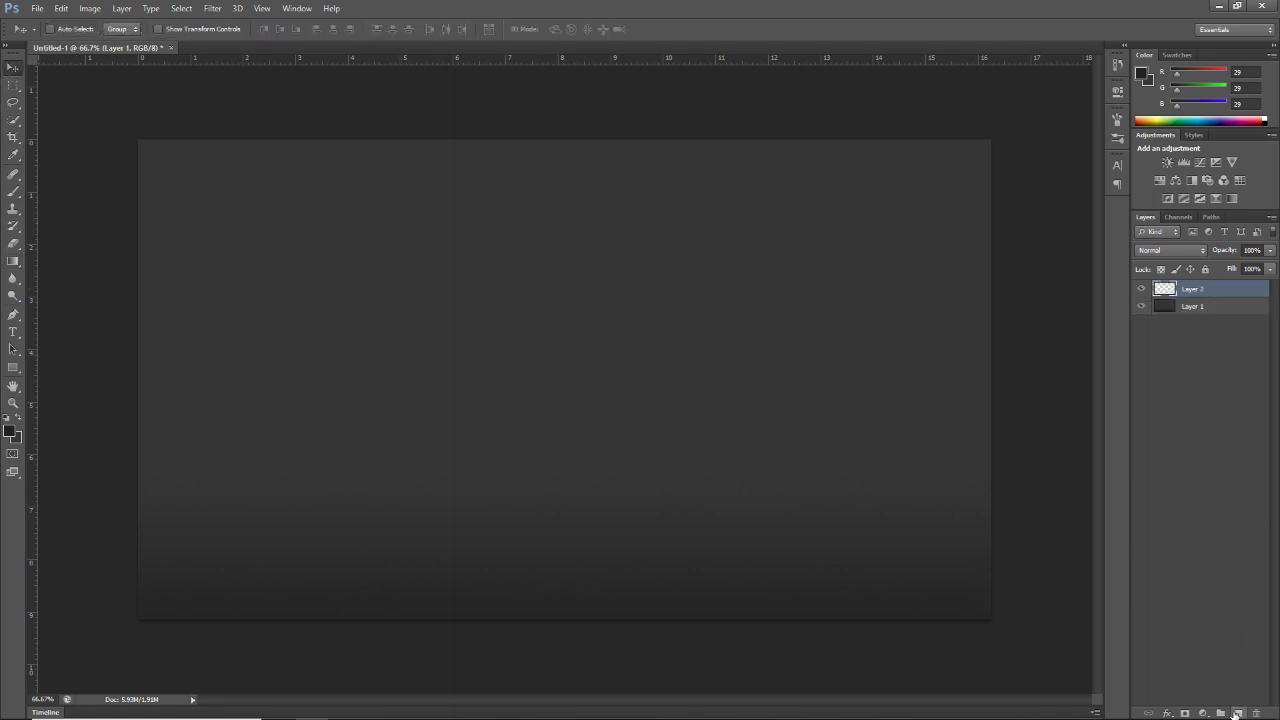
pyautogui.doubleClick(1190, 307)
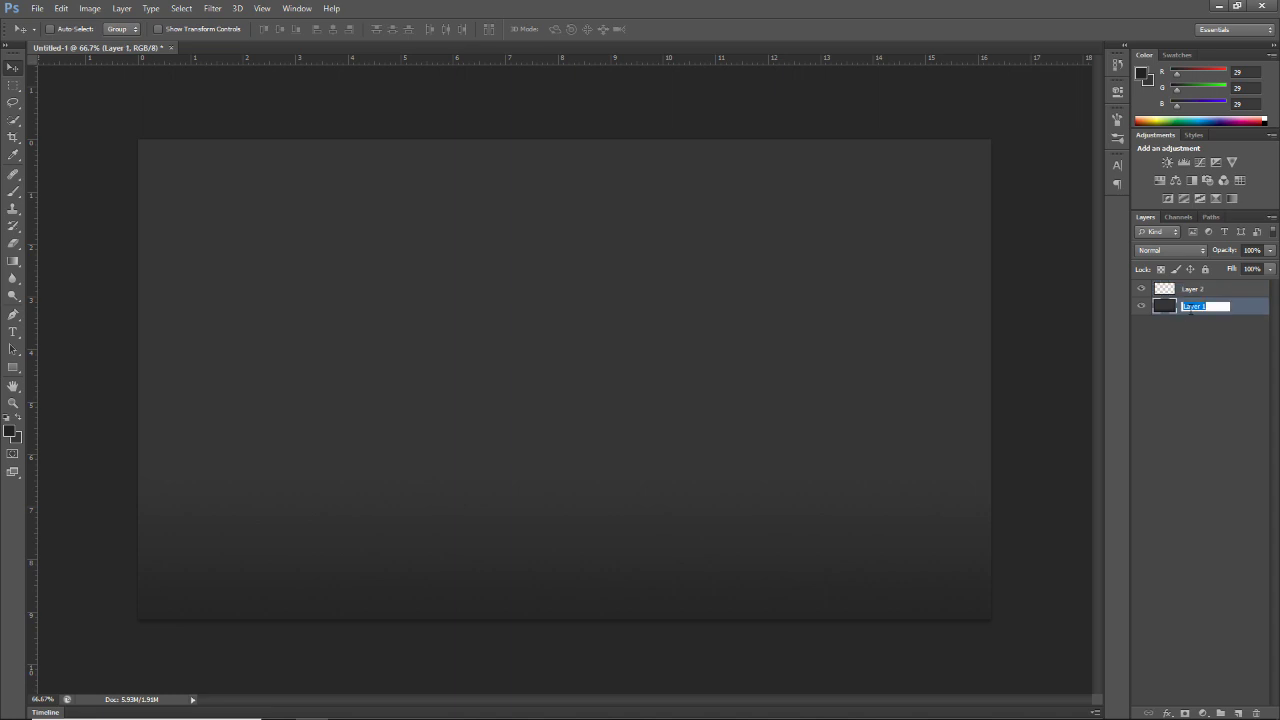
pyautogui.write('BG')
pyautogui.click(1210, 289)
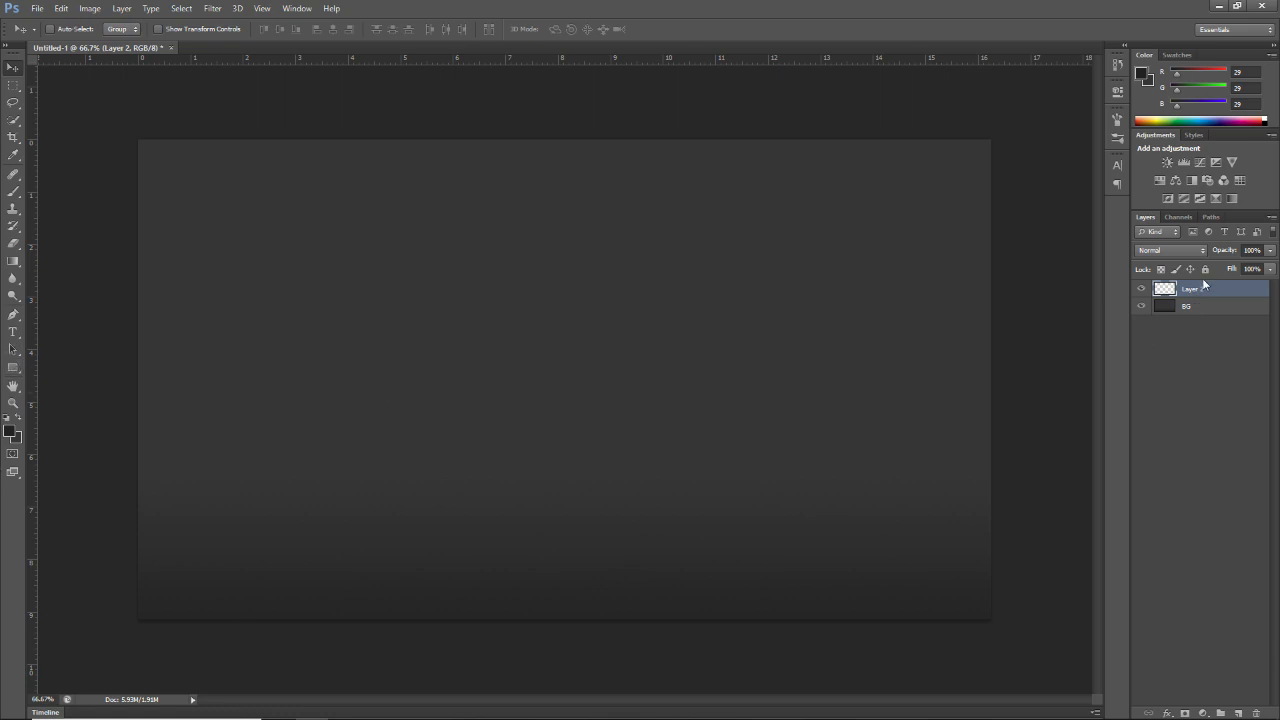
pyautogui.click(13, 369)
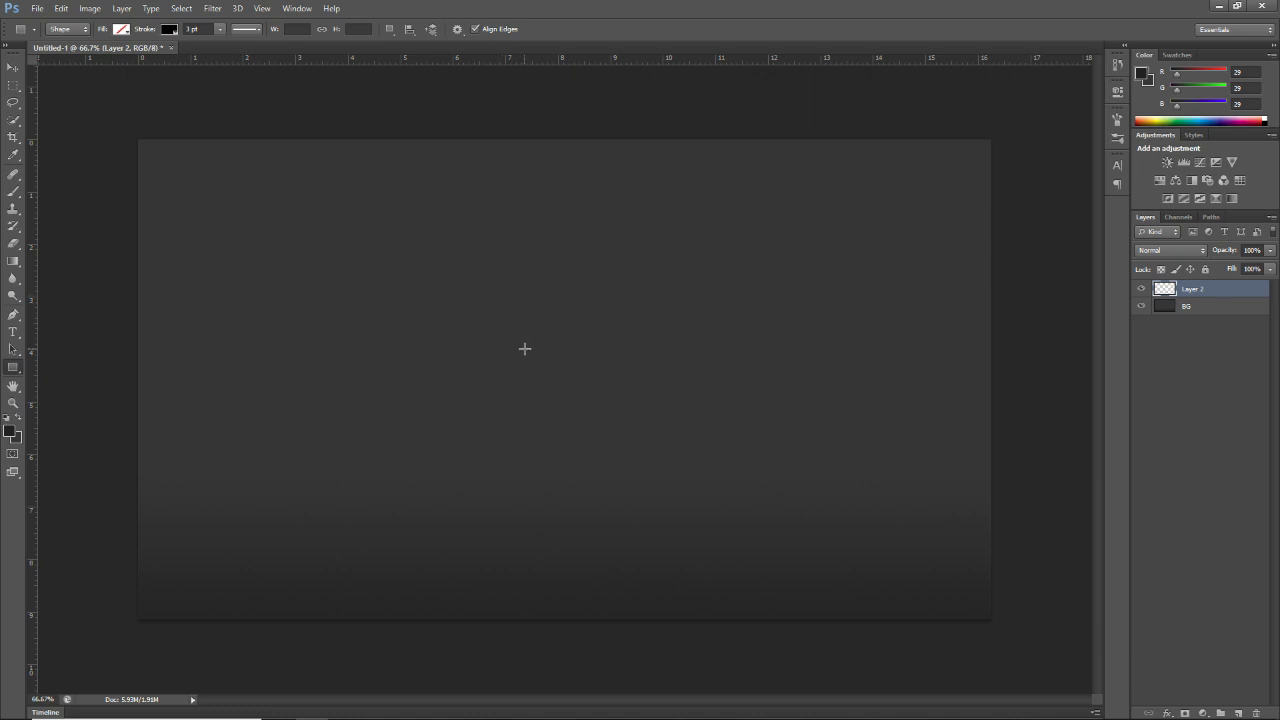
# - Draw a black-outlined rectangle and centre it horizontally and vertically on the canvas
pyautogui.moveTo(524, 383); pyautogui.dragTo(735, 503)
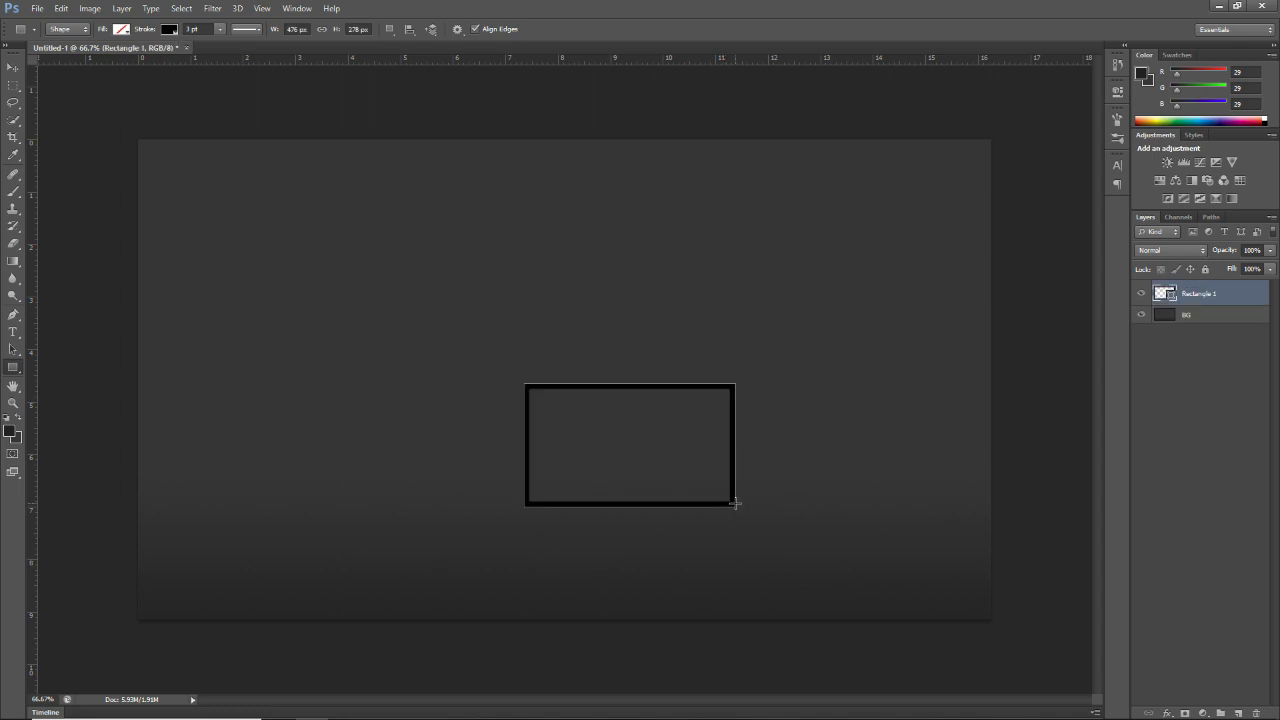
pyautogui.press('v')
pyautogui.hotkey('ctrl', 'a')
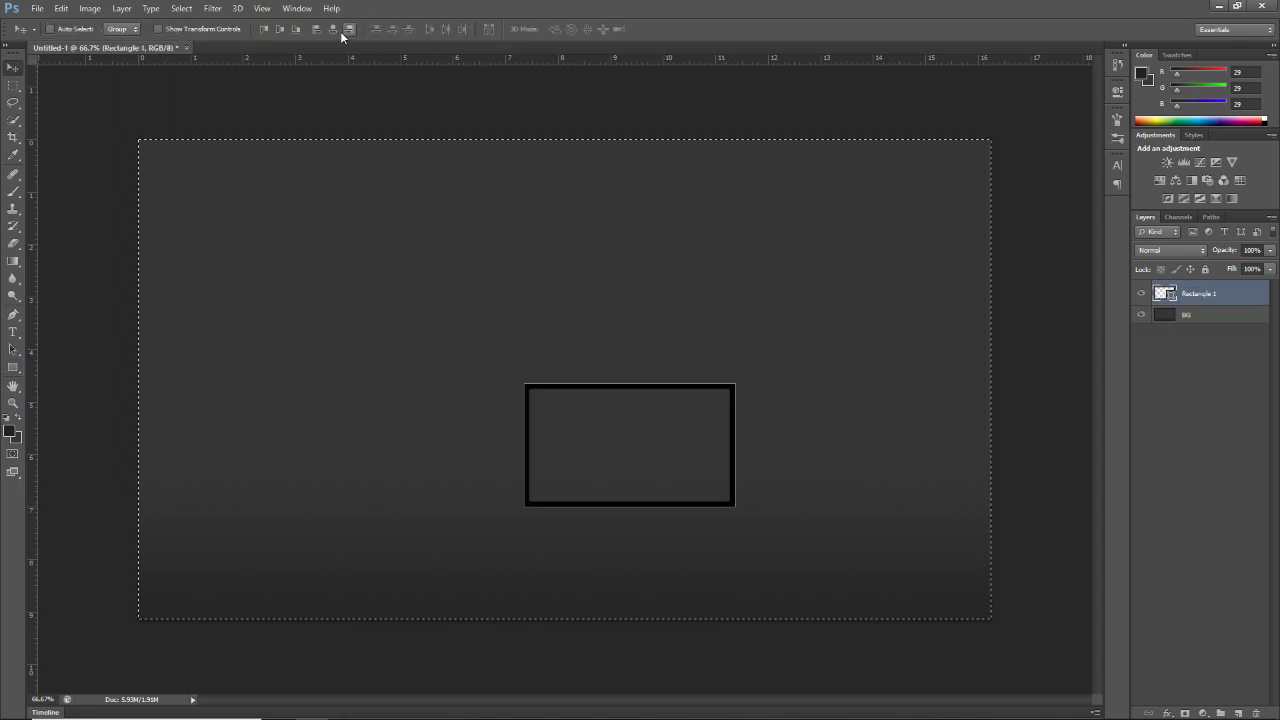
pyautogui.click(335, 29)
pyautogui.click(280, 30)
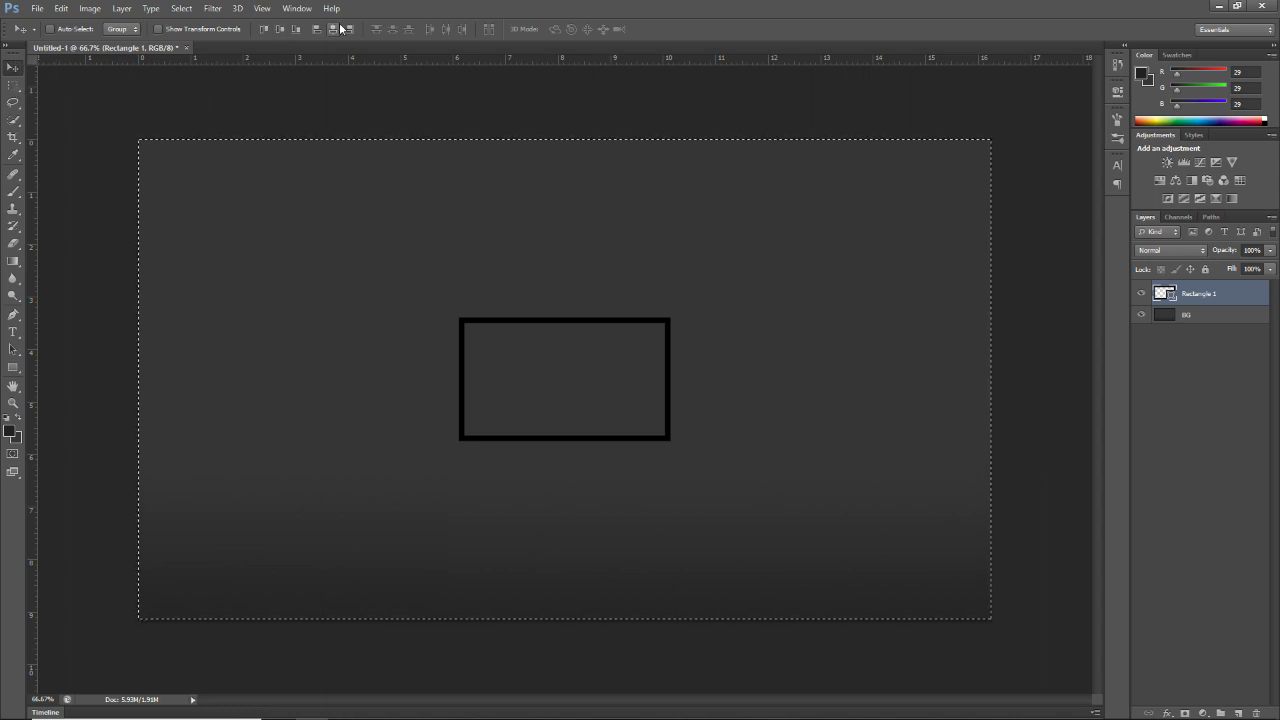
pyautogui.hotkey('ctrl', 'd')
# - Enlarge Rectangle 1 to about 177% around its centre
pyautogui.hotkey('ctrl', 't')
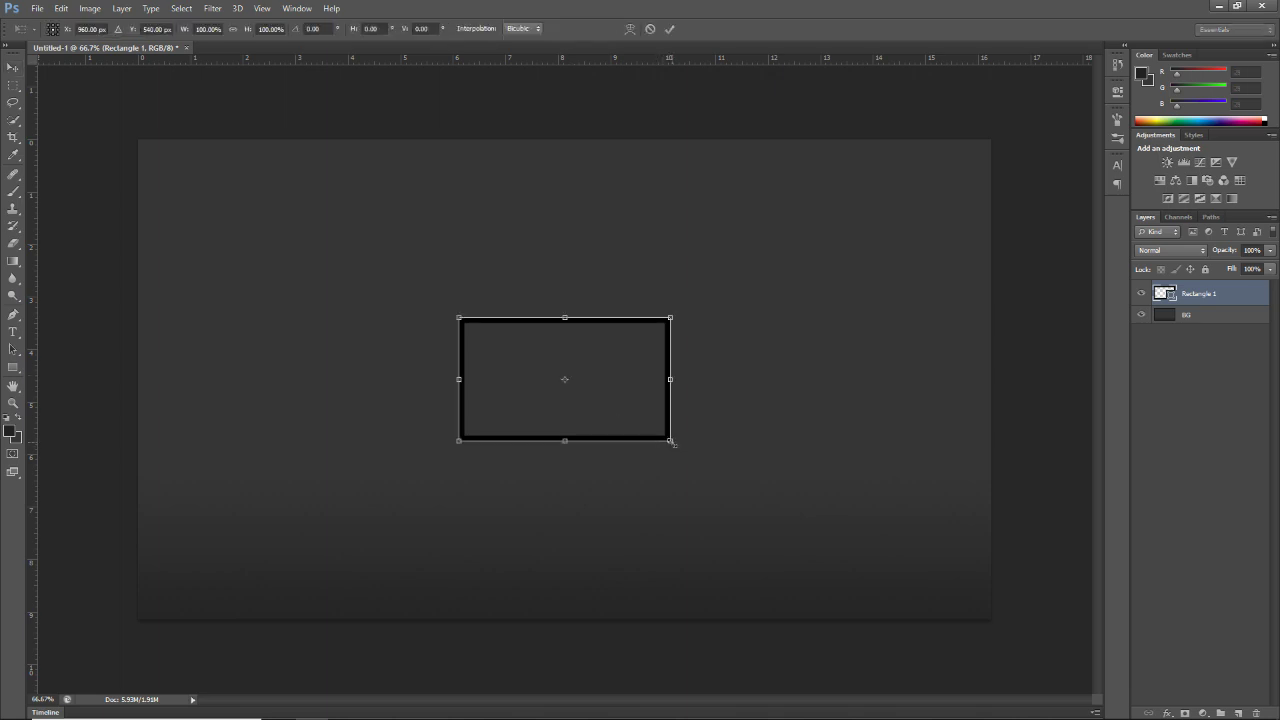
pyautogui.moveTo(671, 441); pyautogui.dragTo(749, 508)
pyautogui.press('Return')
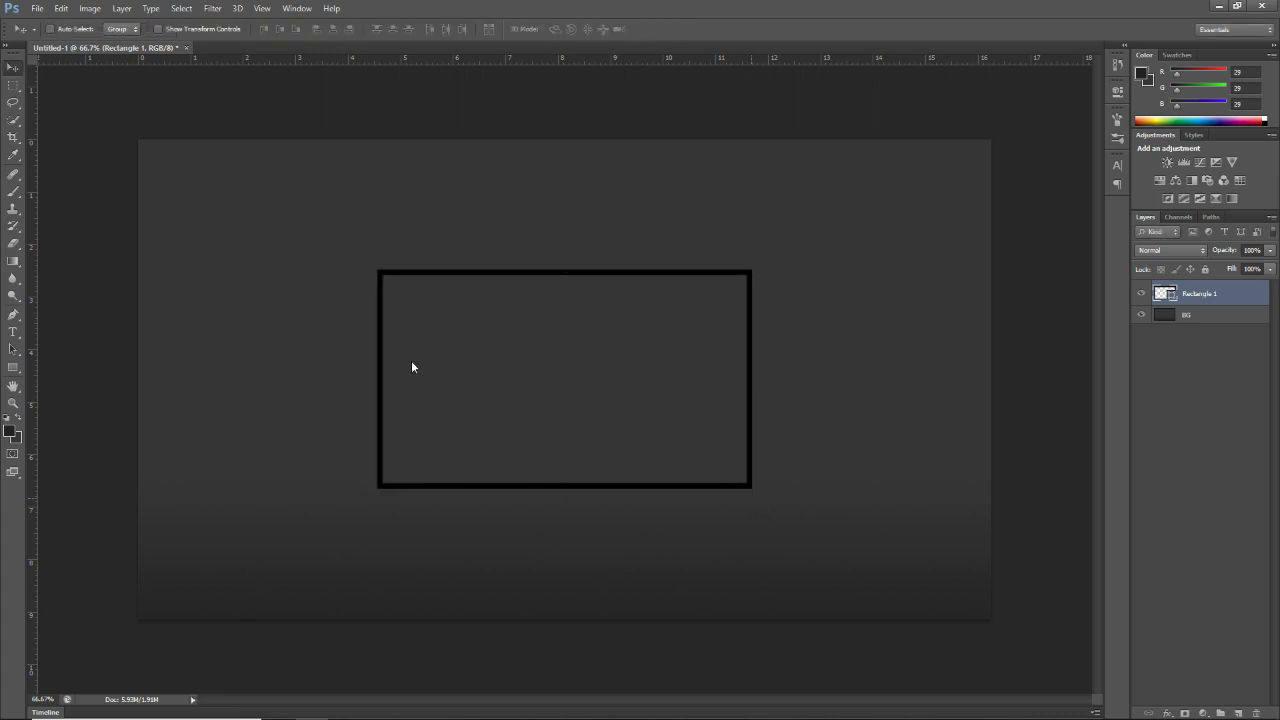
# - Duplicate the Rectangle 1 layer as Rectangle 1 copy
pyautogui.scroll(3, 411, 367)
pyautogui.scroll(-1, 469, 366)
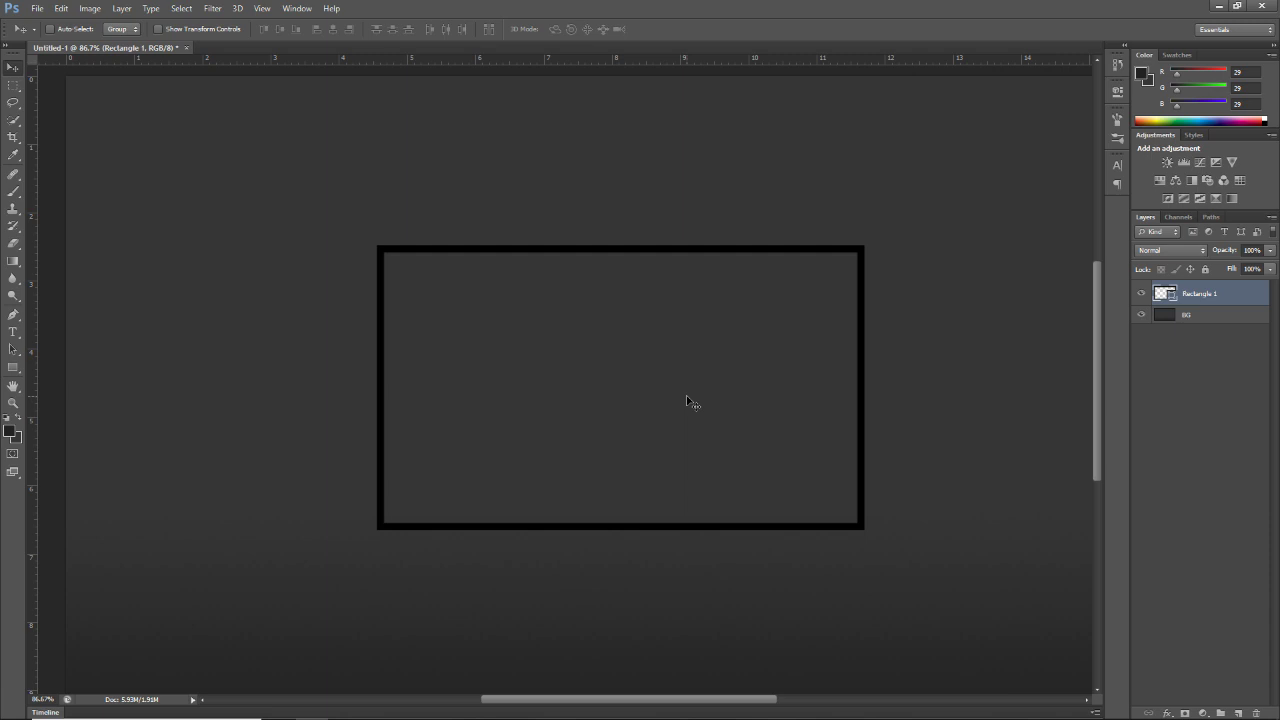
pyautogui.hotkey('ctrl', 'j')
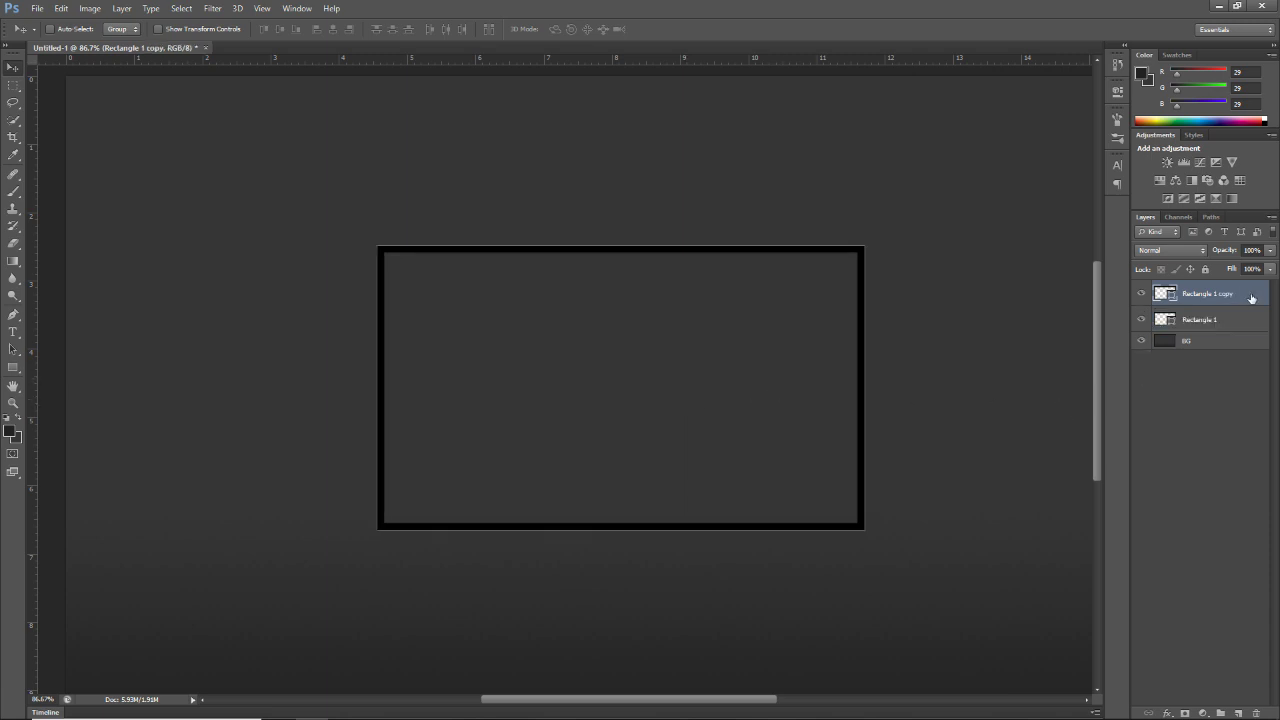
pyautogui.press('h')
# - Give Rectangle 1 copy a white Color Overlay at 40% opacity
pyautogui.doubleClick(1250, 298)
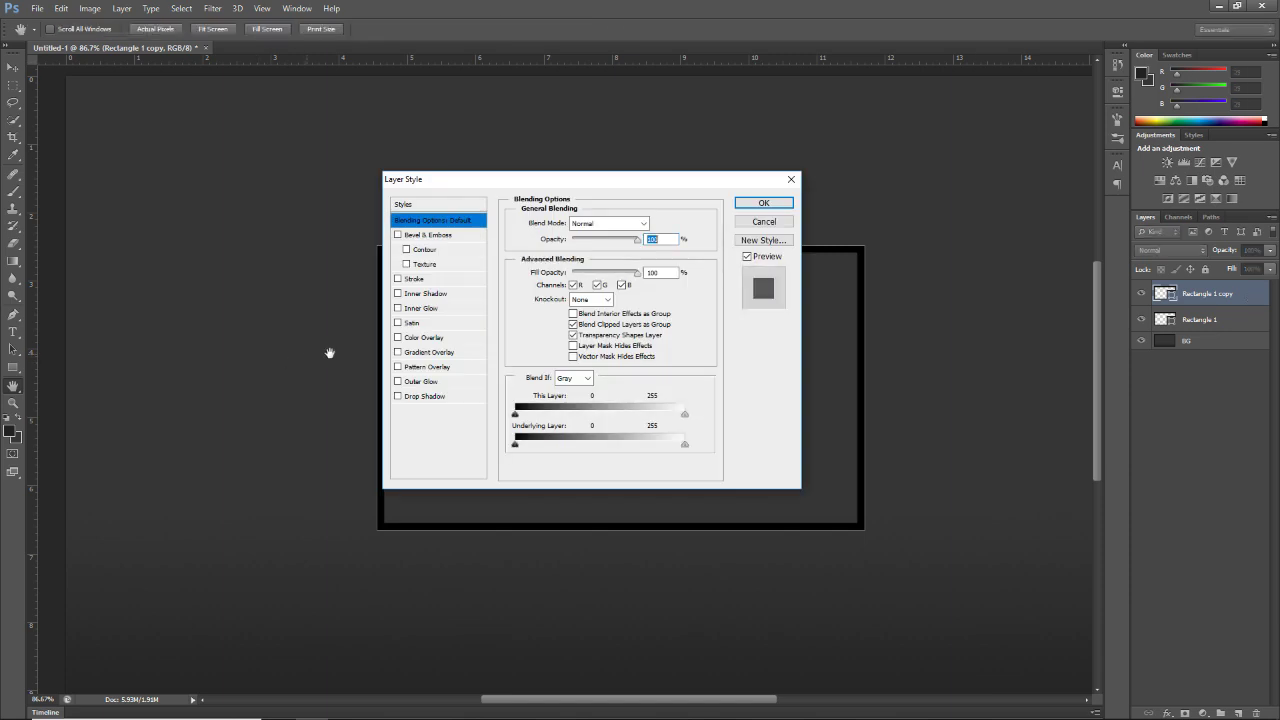
pyautogui.click(471, 339)
pyautogui.click(659, 225)
pyautogui.click(731, 180)
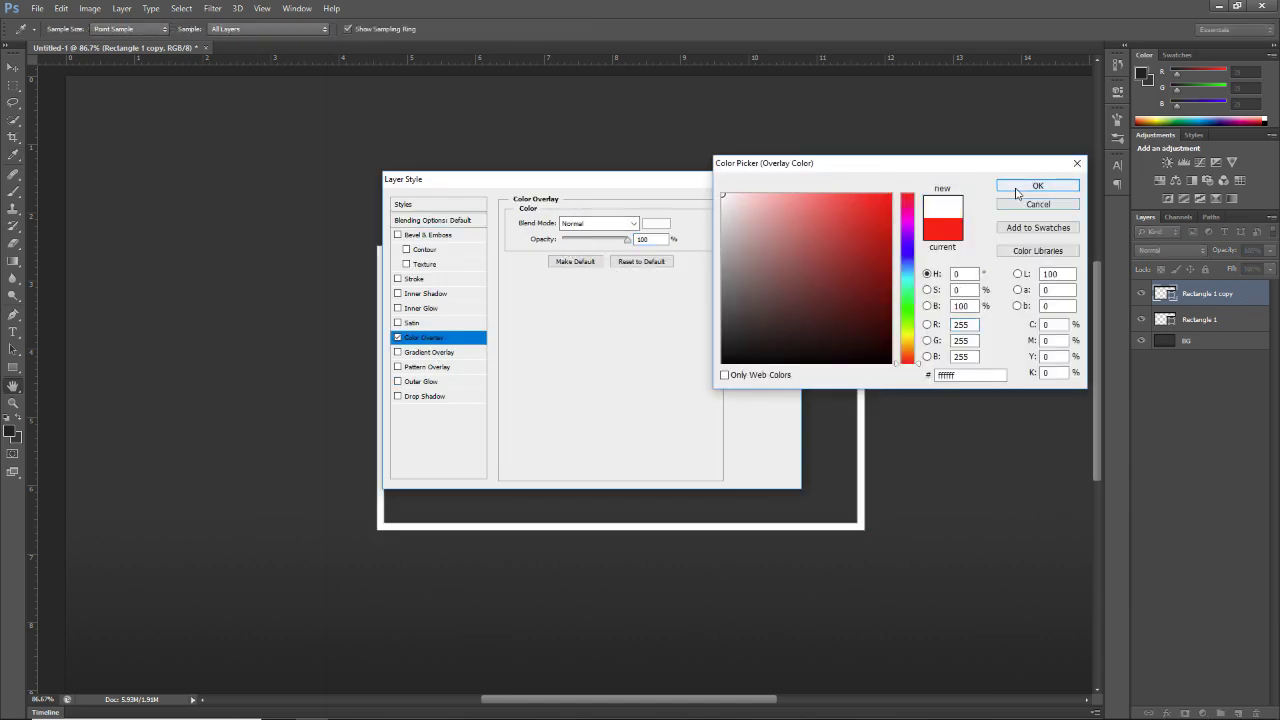
pyautogui.click(1037, 185)
pyautogui.click(763, 203)
pyautogui.click(1255, 251)
pyautogui.write('40')
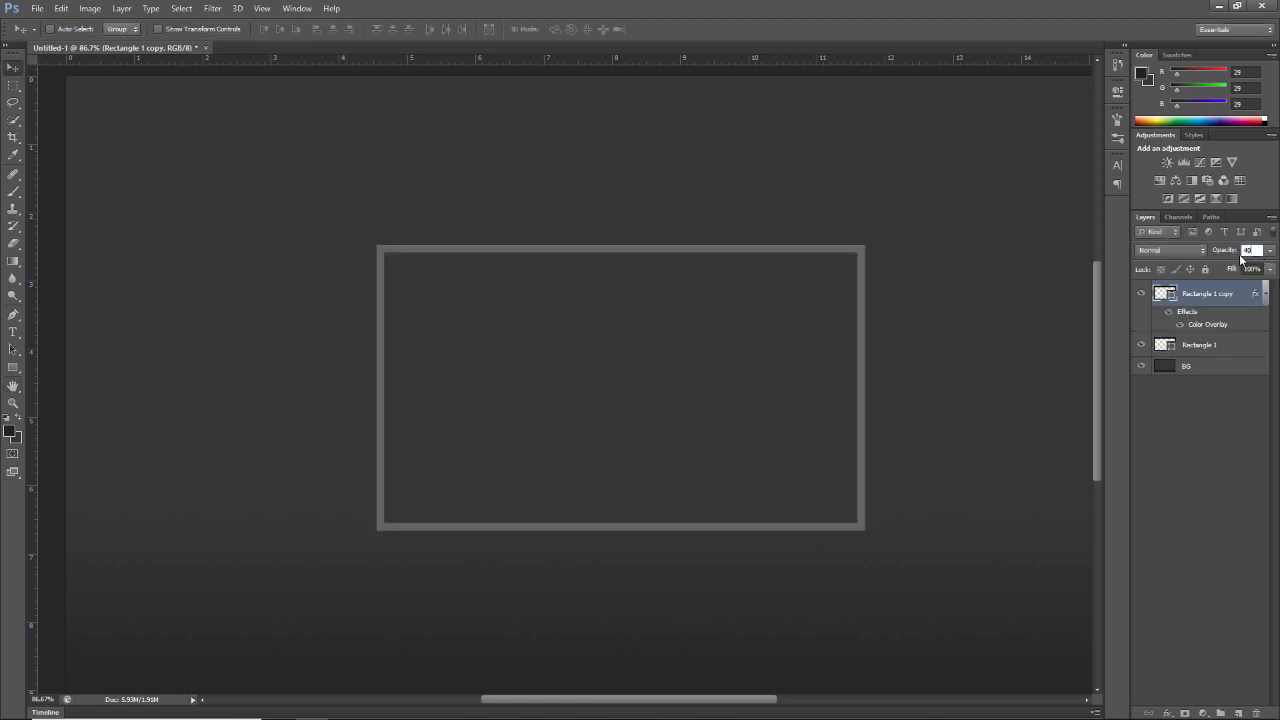
pyautogui.click(1208, 416)
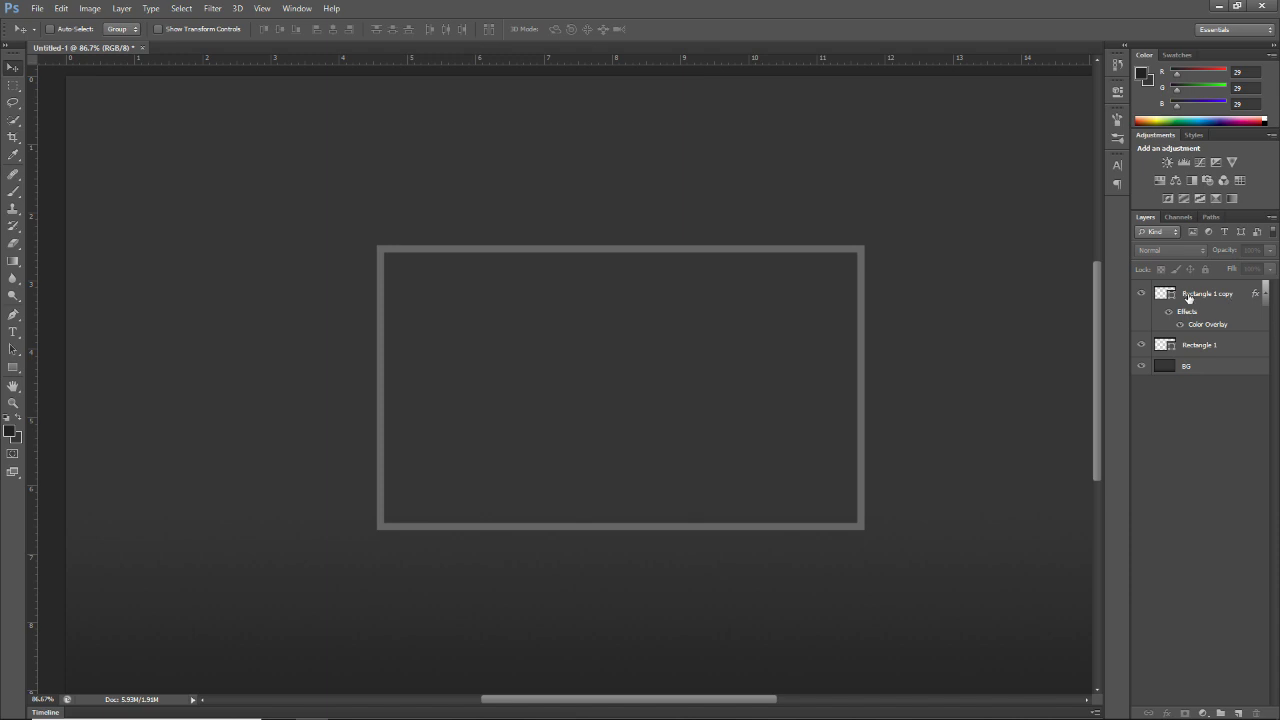
pyautogui.click(1265, 293)
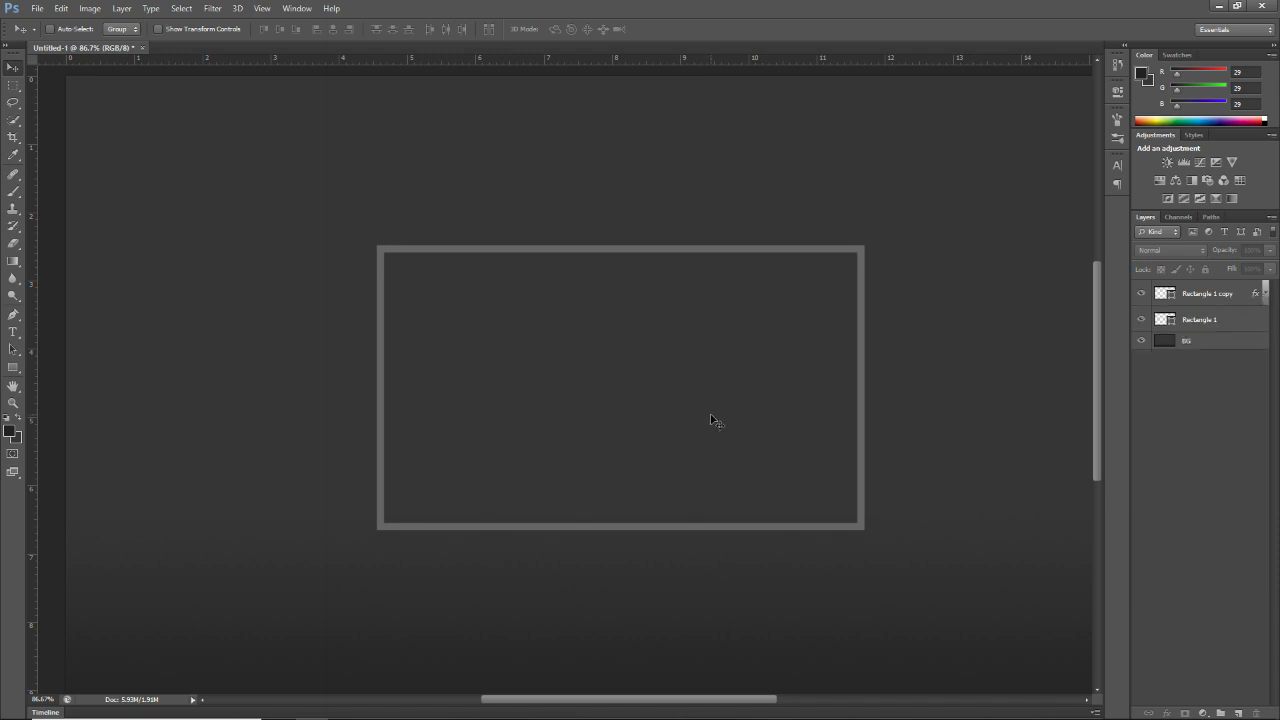
pyautogui.click(1180, 296)
# - Pull Rectangle 1 copy's edges inward to about 97% × 95%, inset inside the black outline
pyautogui.hotkey('ctrl', 't')
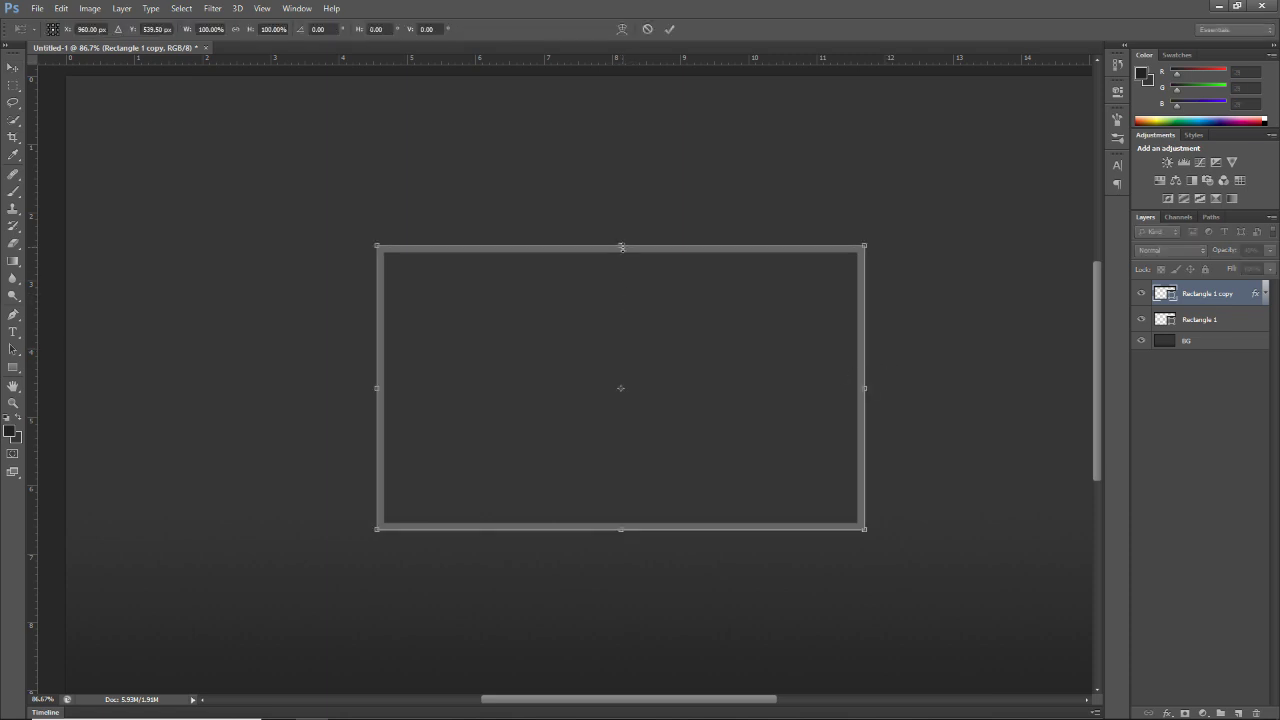
pyautogui.moveTo(621, 246); pyautogui.dragTo(621, 251)
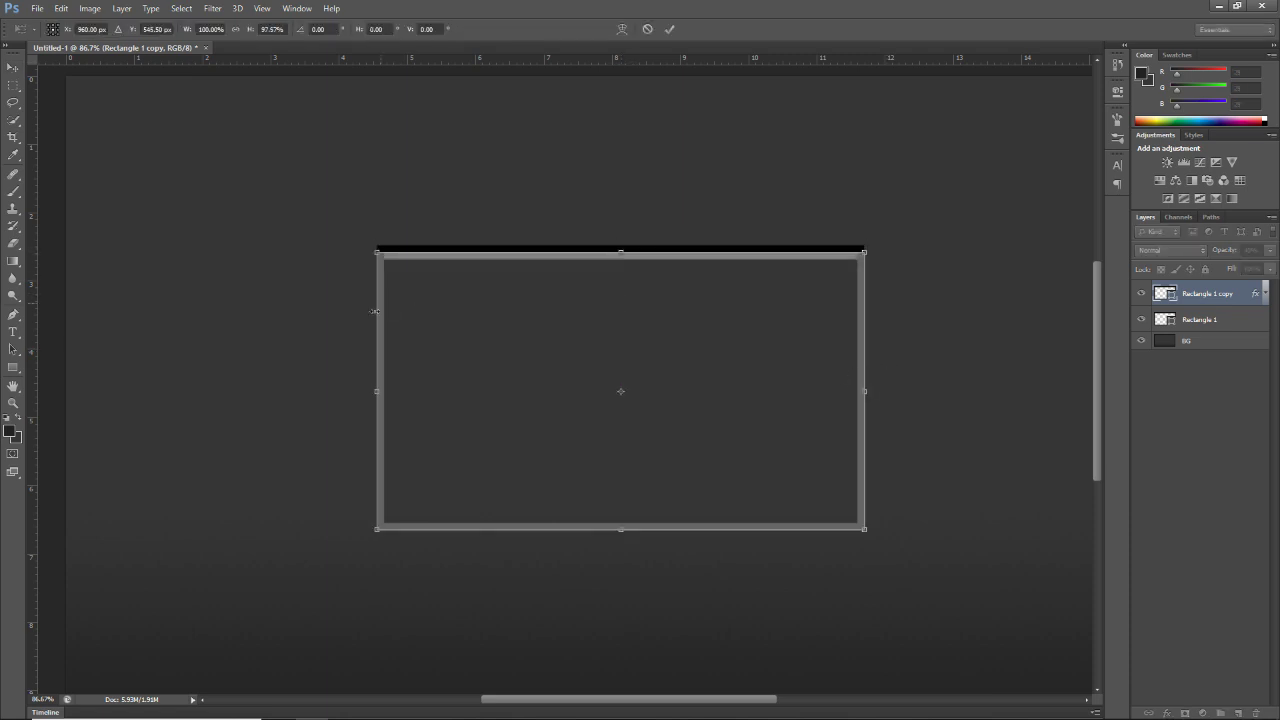
pyautogui.moveTo(378, 391); pyautogui.dragTo(386, 399)
pyautogui.scroll(5, 390, 406)
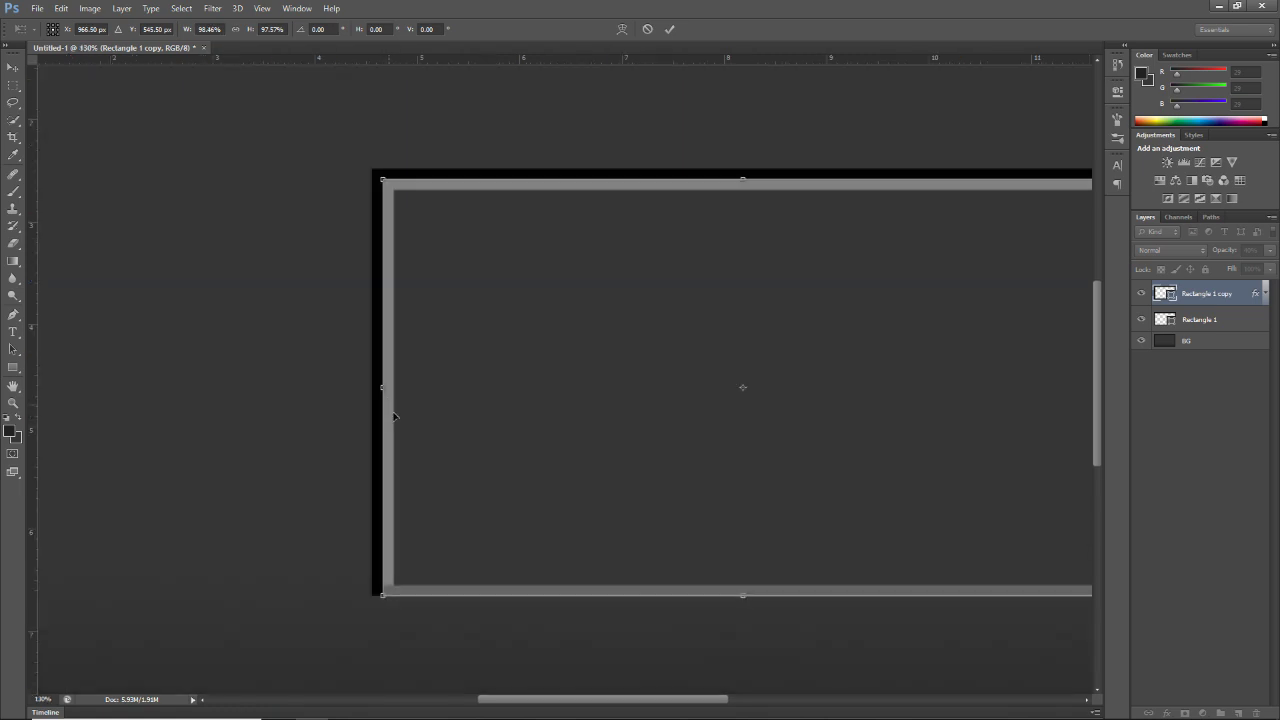
pyautogui.moveTo(859, 657); pyautogui.dragTo(859, 641)
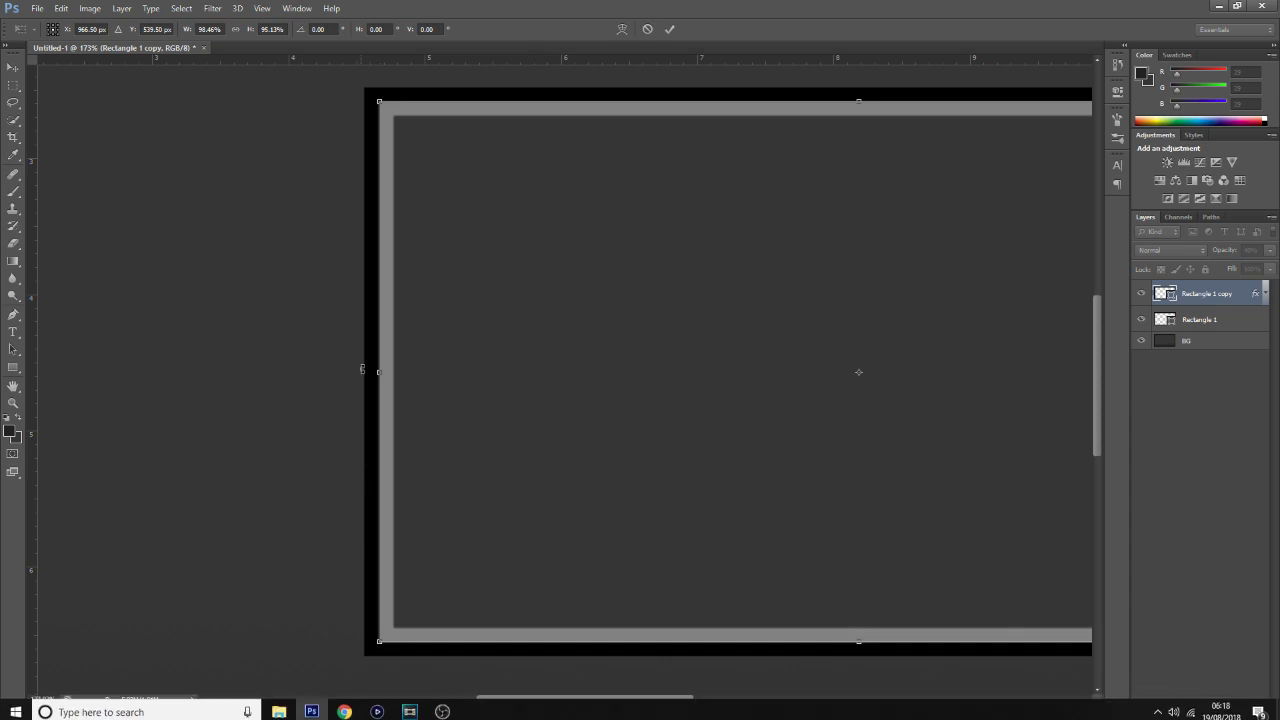
pyautogui.moveTo(379, 372); pyautogui.dragTo(379, 372)
pyautogui.moveTo(623, 700); pyautogui.dragTo(725, 709)
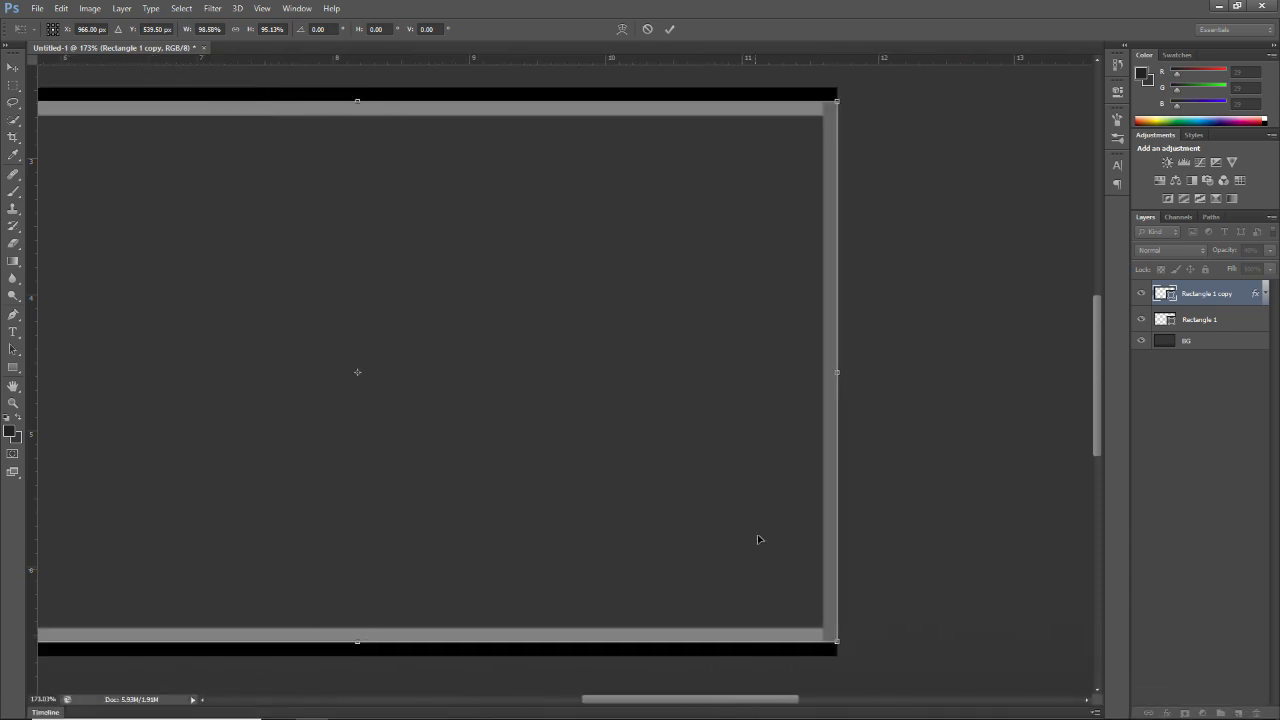
pyautogui.moveTo(829, 372); pyautogui.dragTo(817, 373)
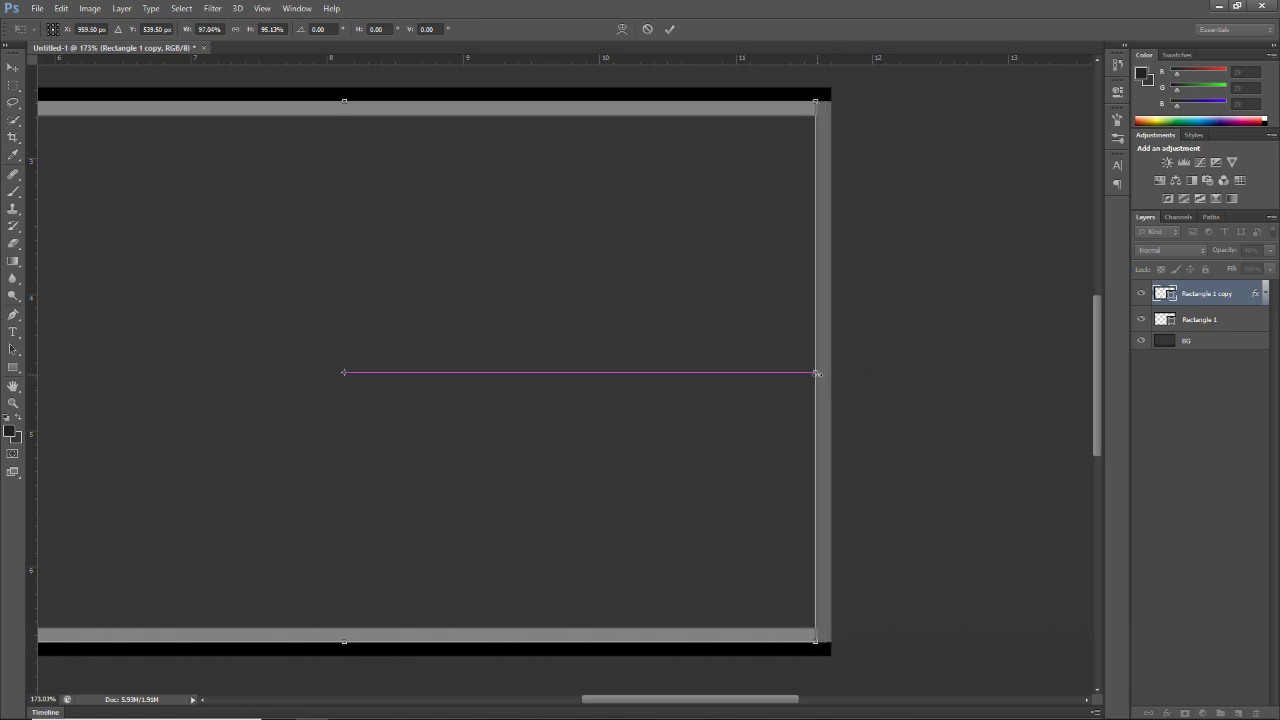
pyautogui.press('Return')
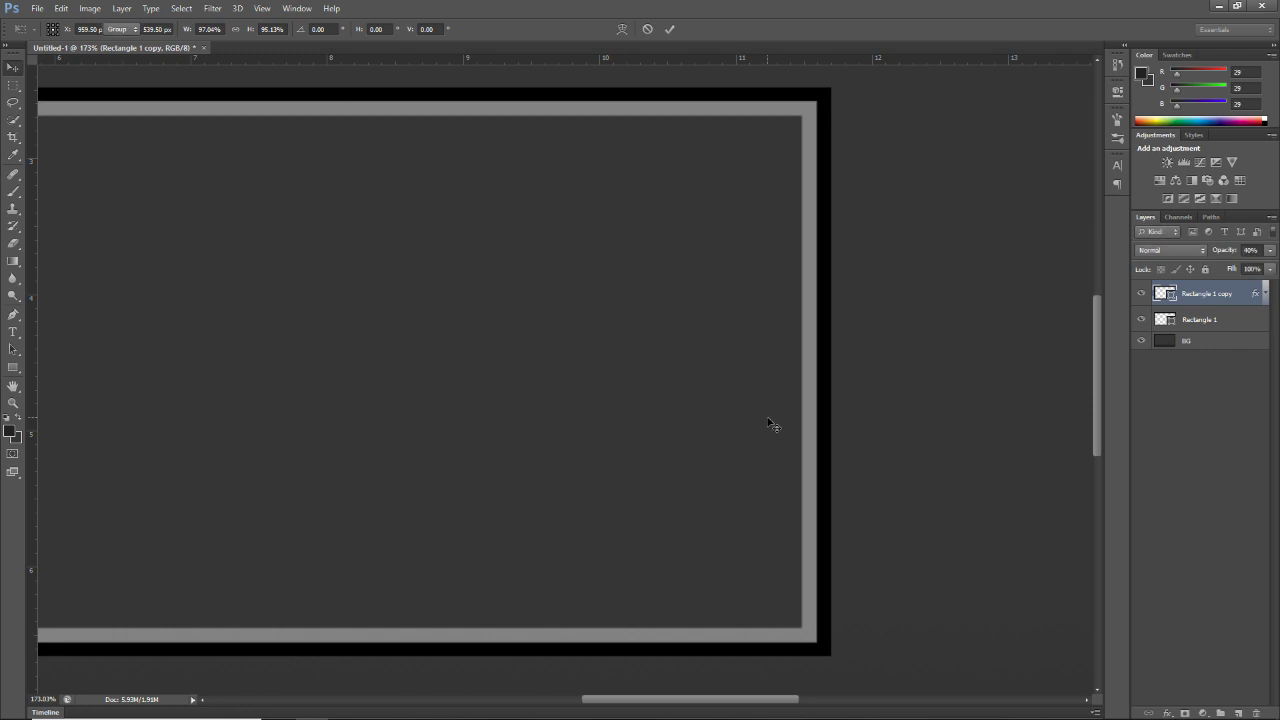
pyautogui.scroll(-4, 720, 320)
pyautogui.scroll(-2, 900, 350)
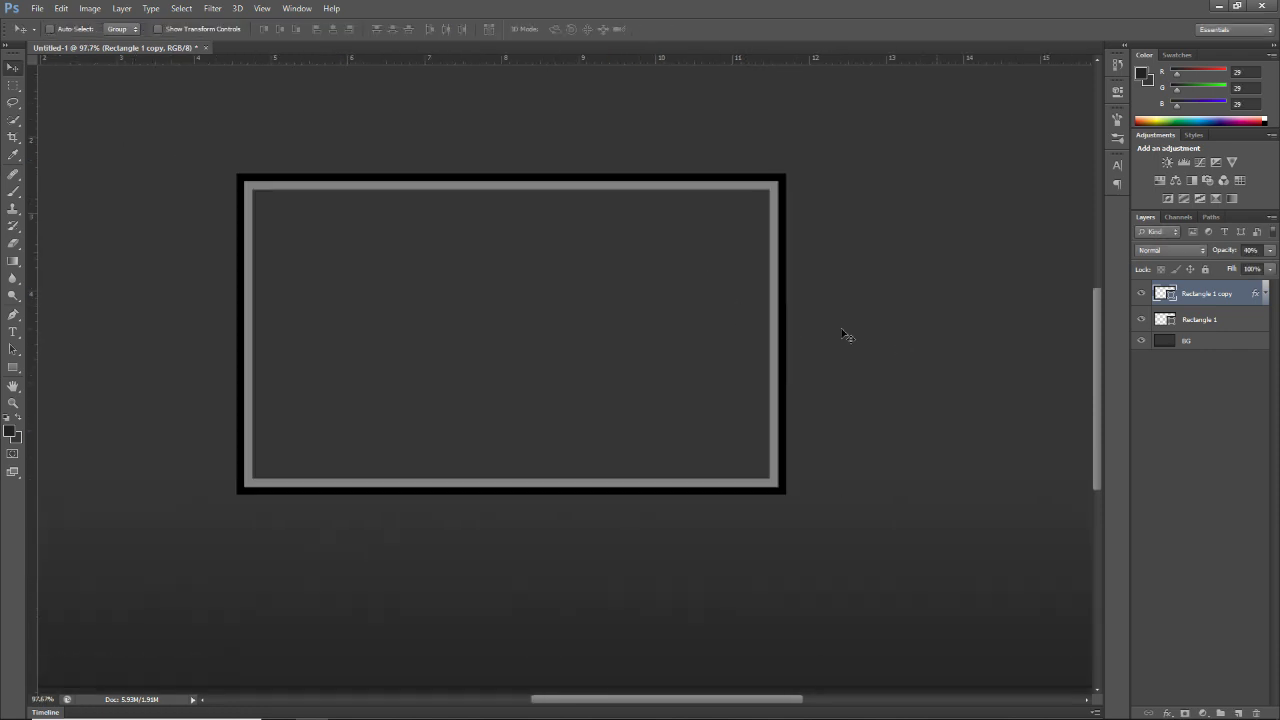
# - Add a Gradient Overlay using the Blue Gradient preset to Rectangle 1
pyautogui.click(1234, 320)
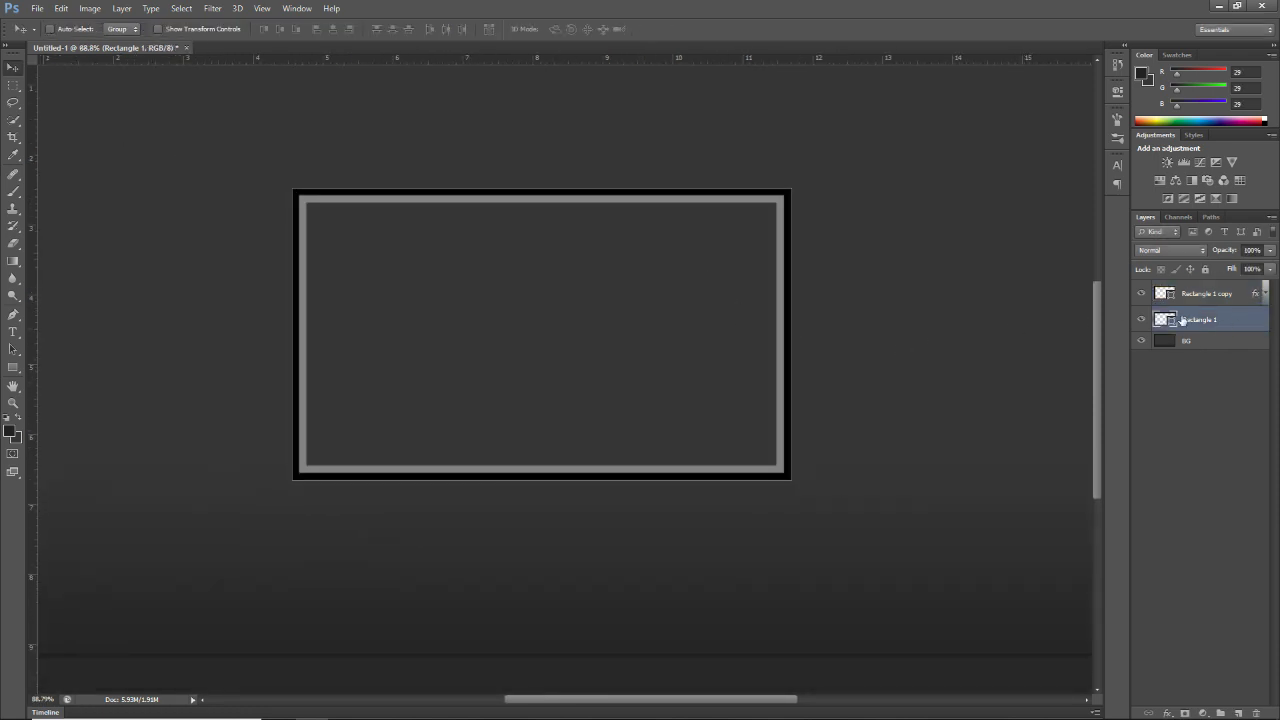
pyautogui.doubleClick(1251, 326)
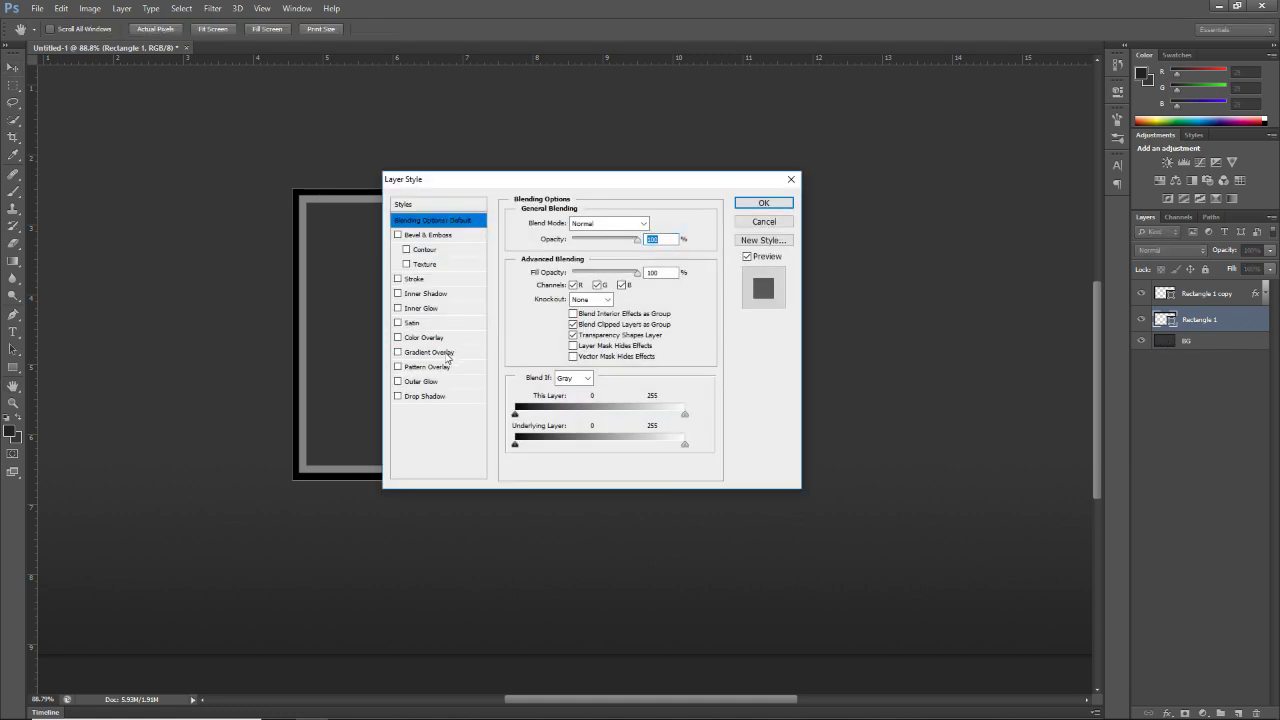
pyautogui.click(446, 353)
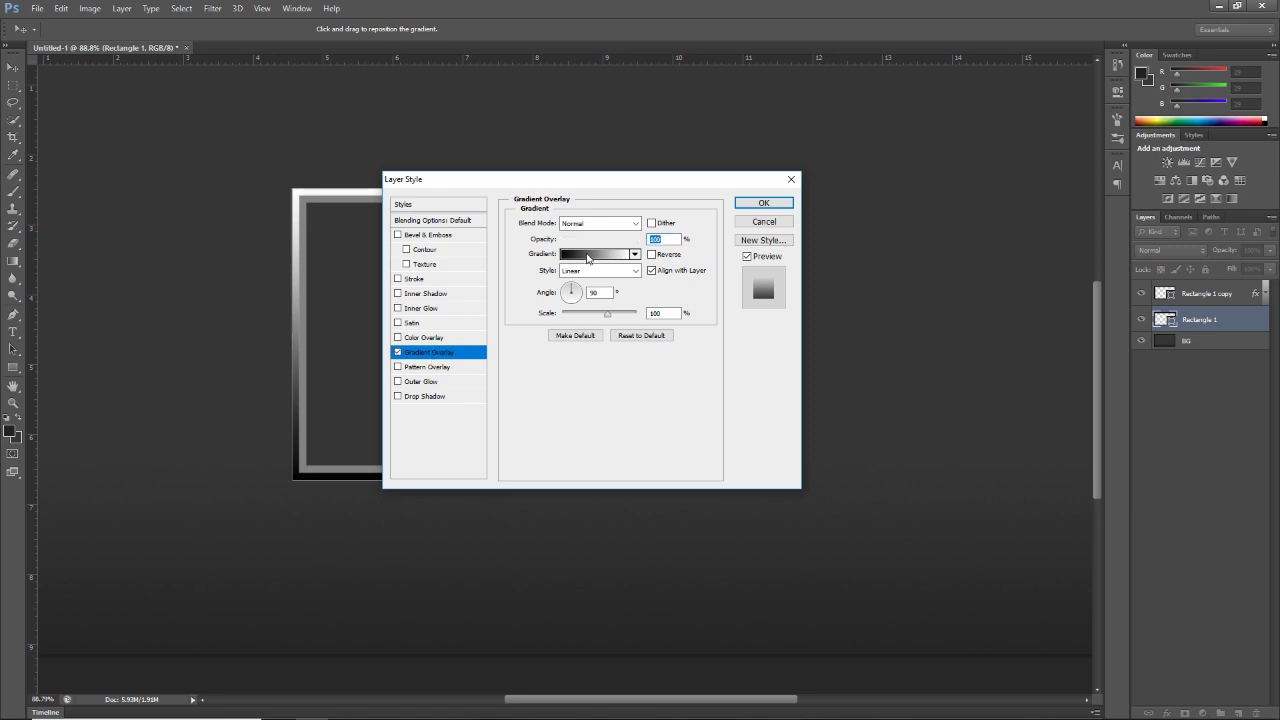
pyautogui.click(587, 254)
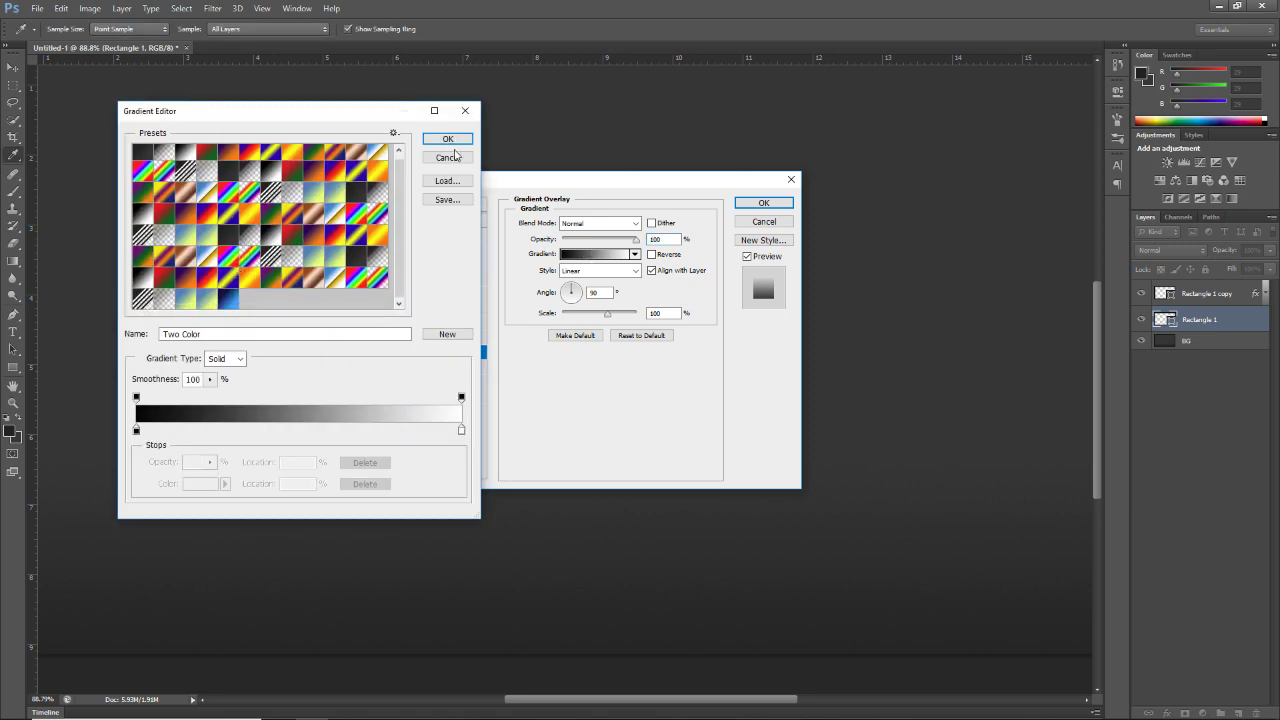
pyautogui.click(228, 300)
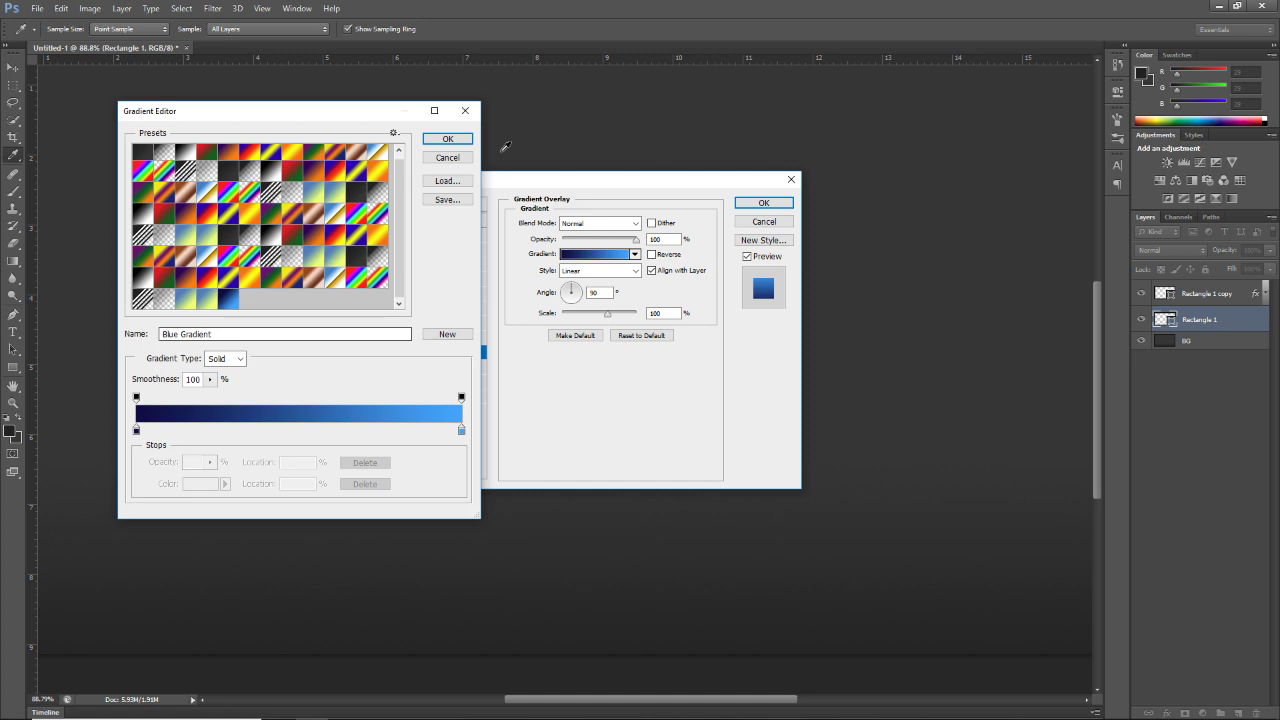
pyautogui.click(448, 139)
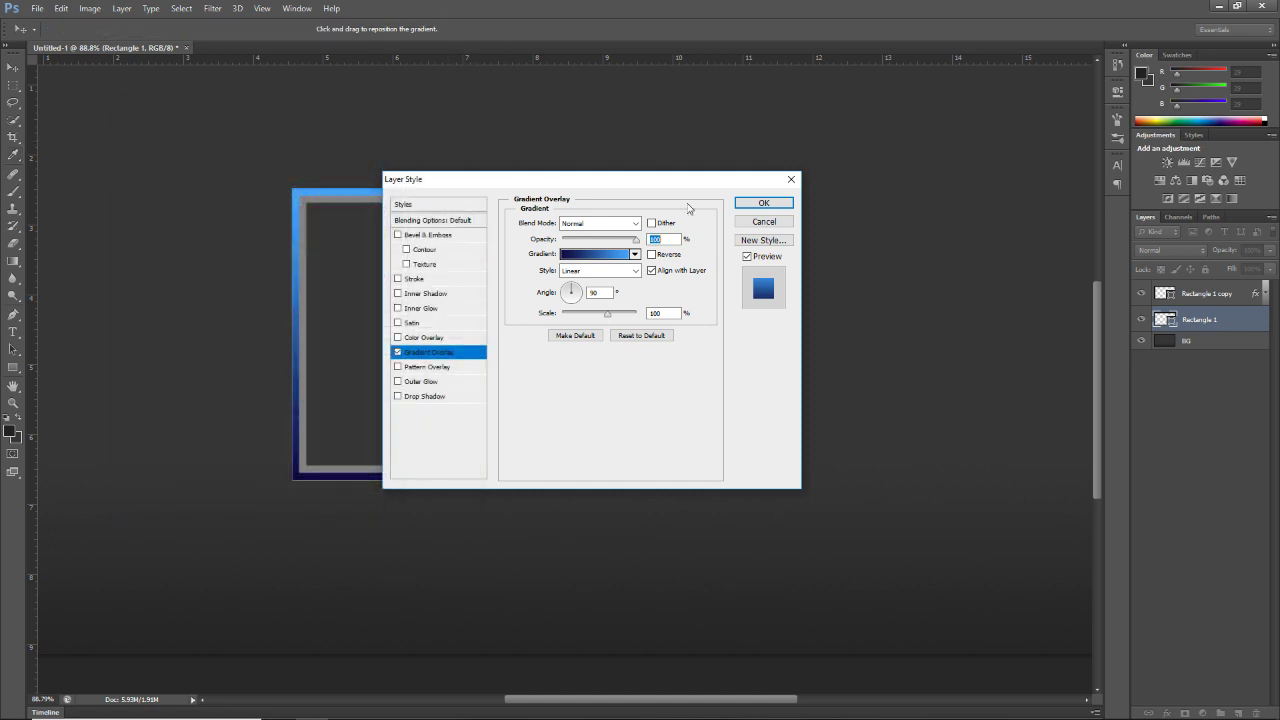
pyautogui.click(764, 203)
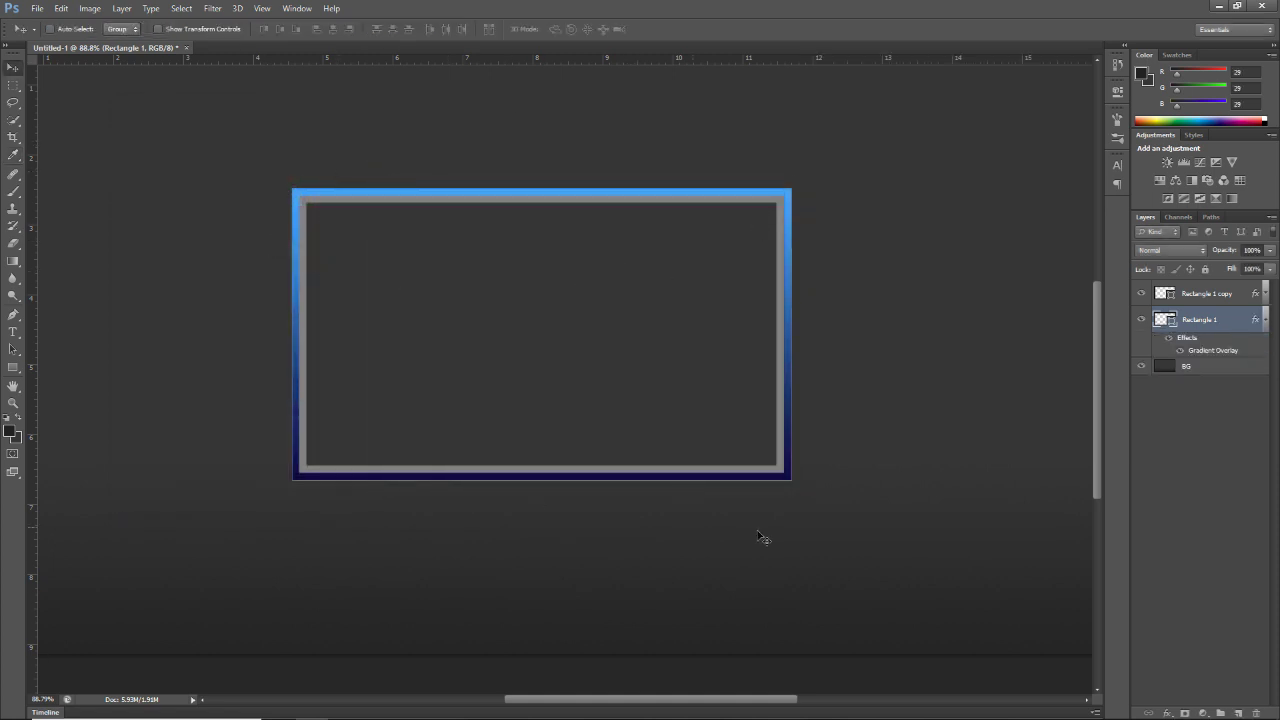
pyautogui.click(1226, 295)
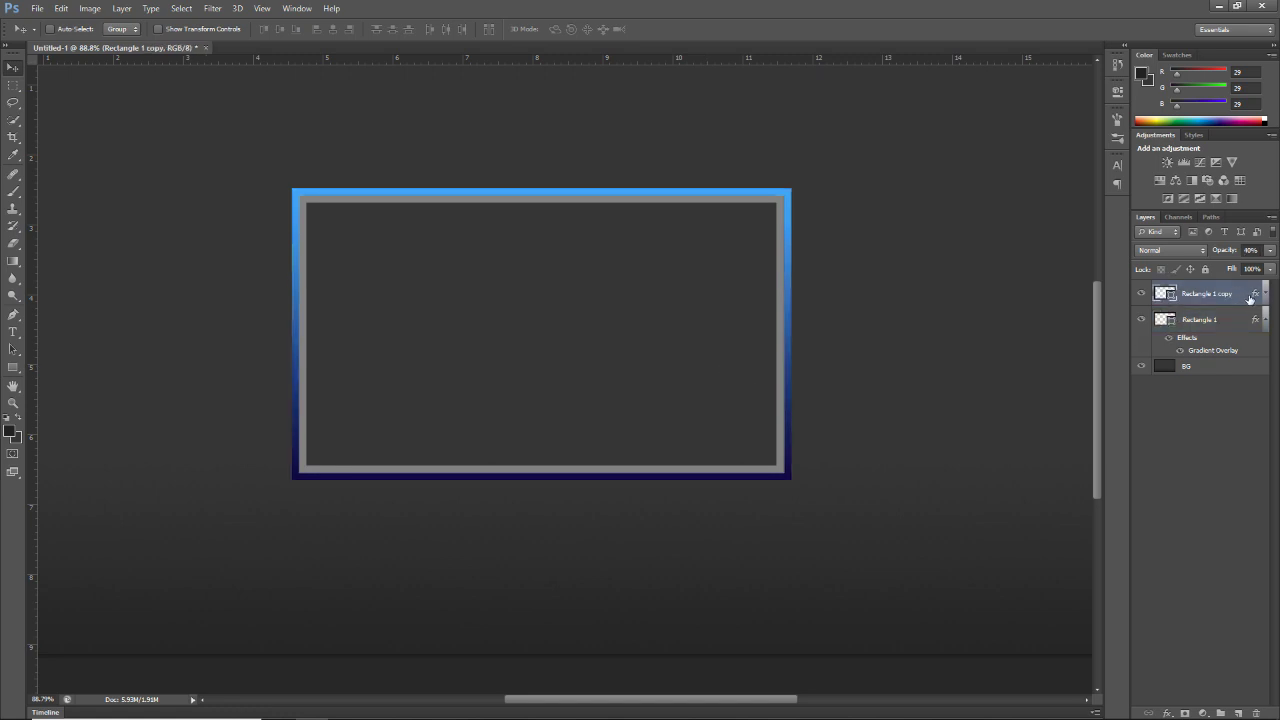
# - Replace Rectangle 1 copy's white Color Overlay with a Blue Gradient Gradient Overlay
pyautogui.doubleClick(1240, 307)
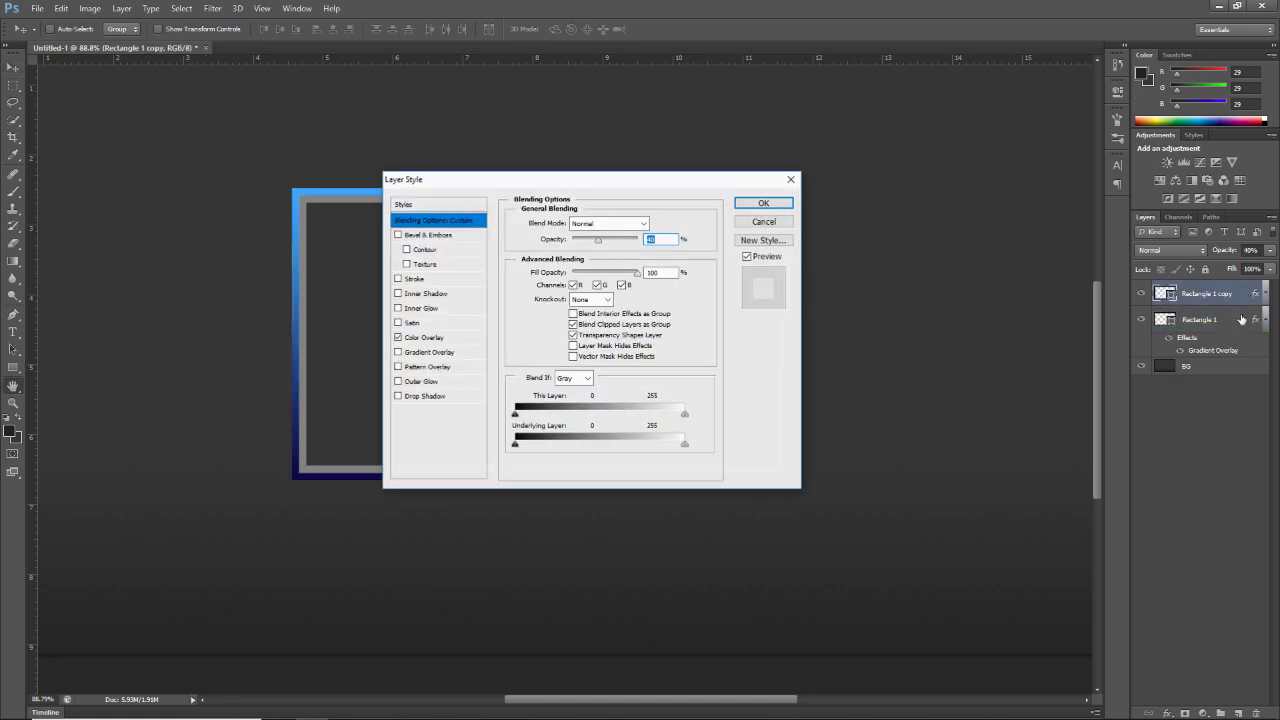
pyautogui.click(417, 356)
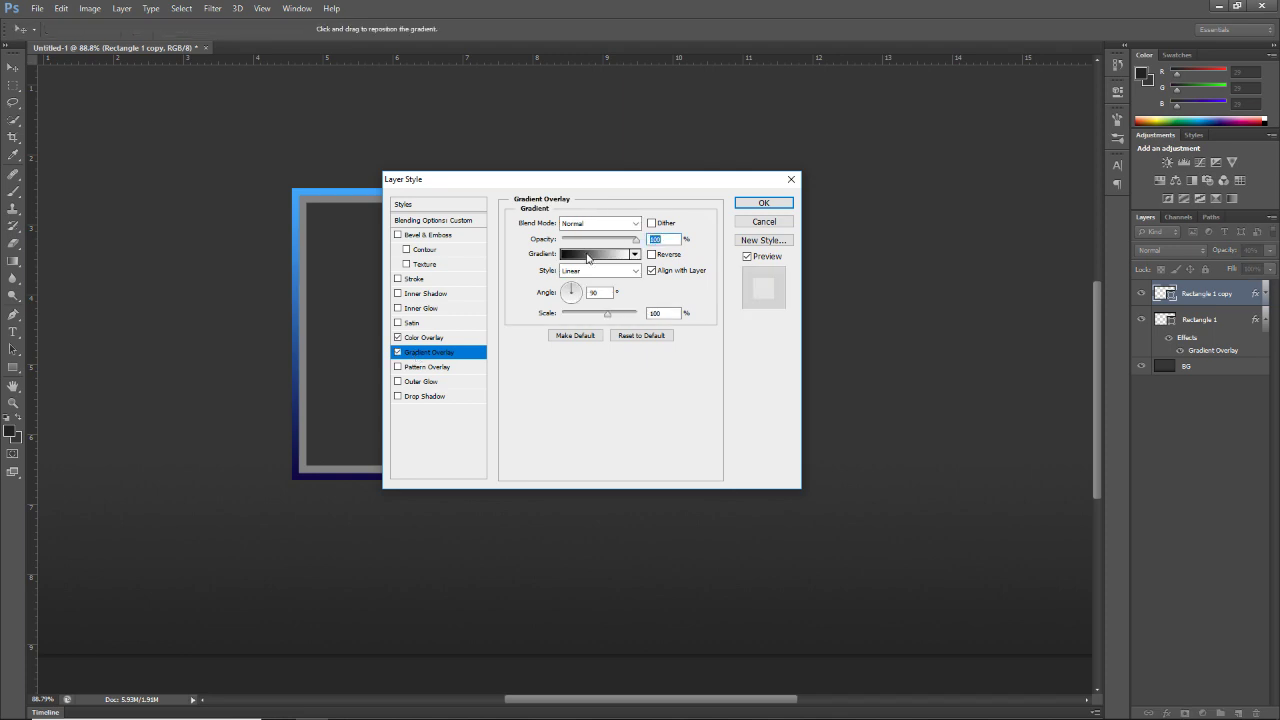
pyautogui.click(590, 254)
pyautogui.click(229, 299)
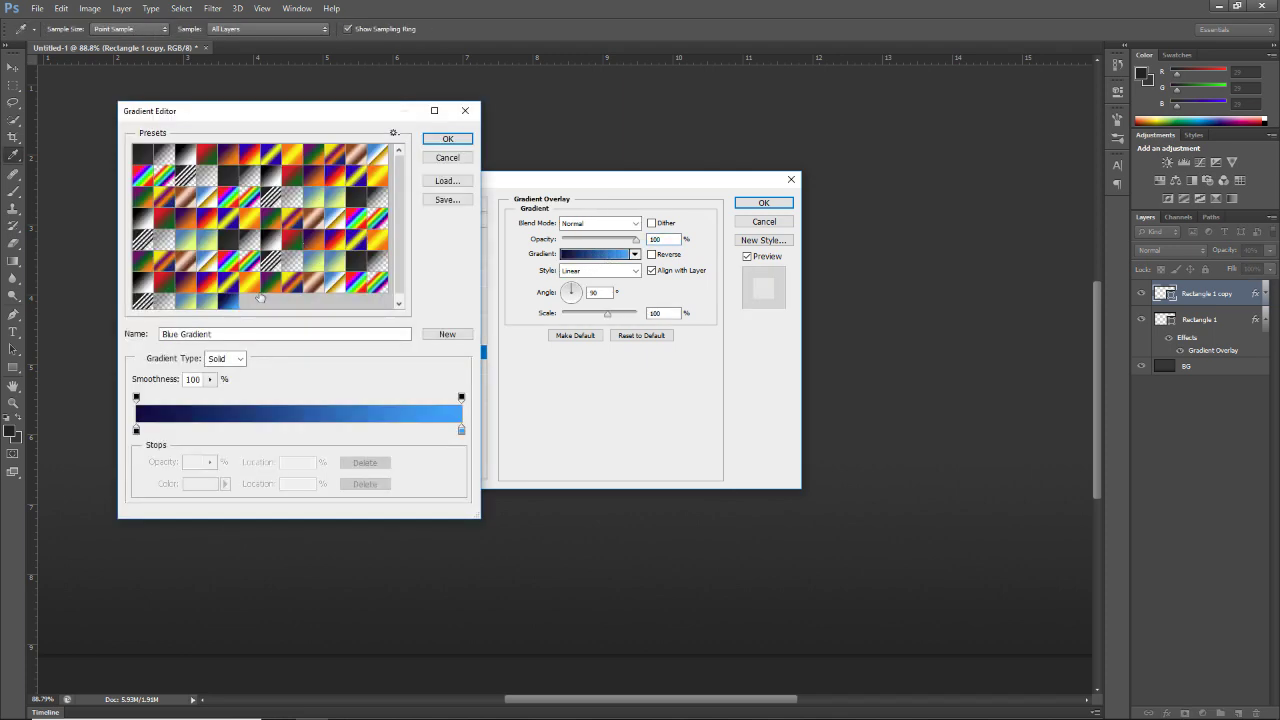
pyautogui.click(448, 138)
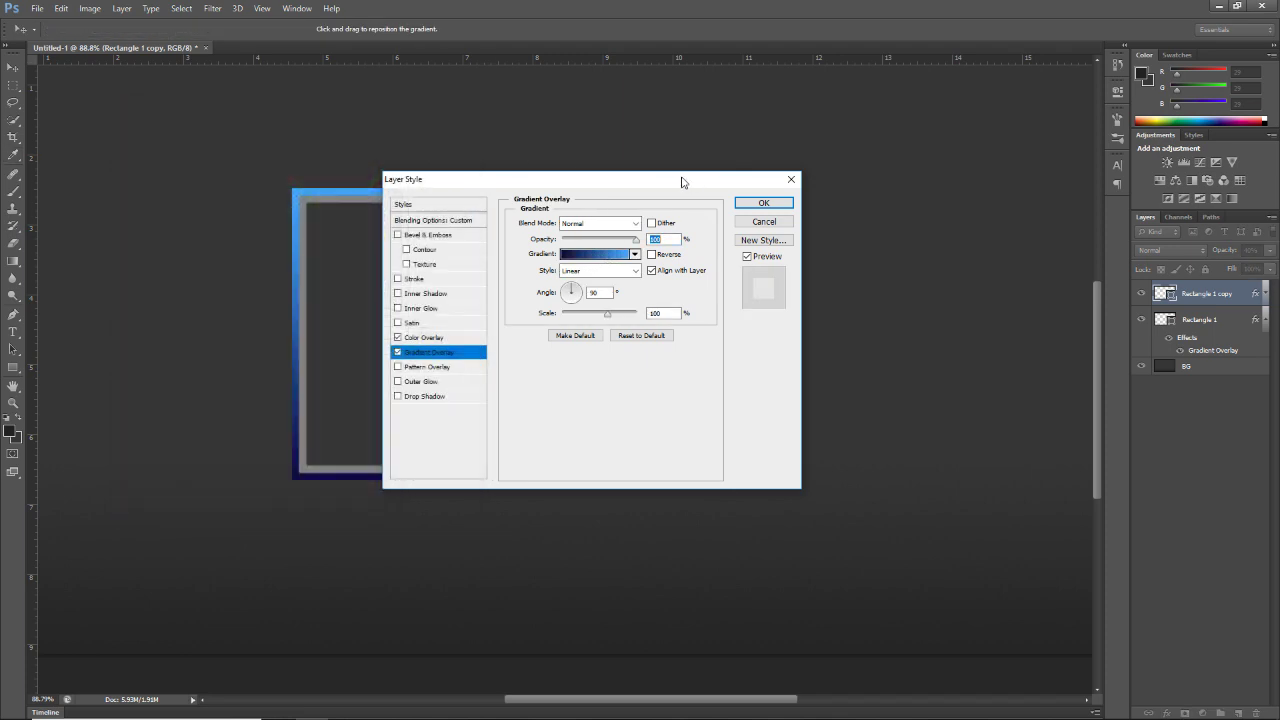
pyautogui.click(397, 338)
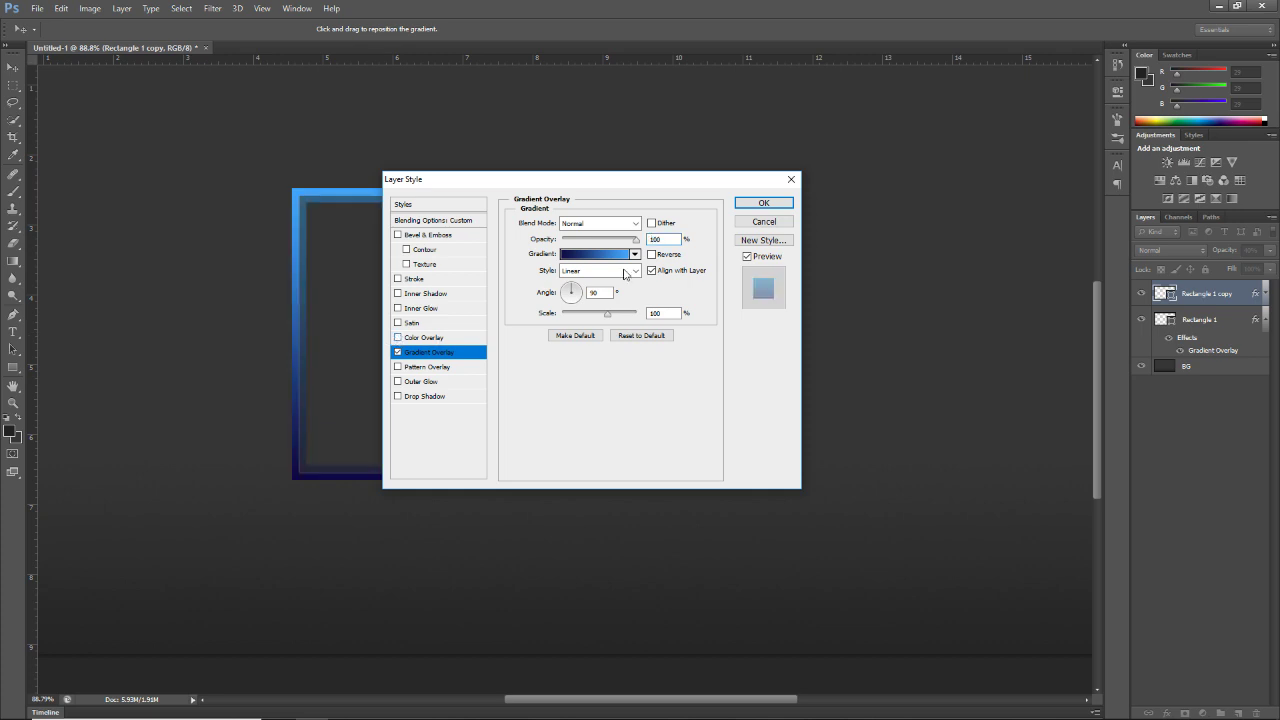
pyautogui.click(758, 203)
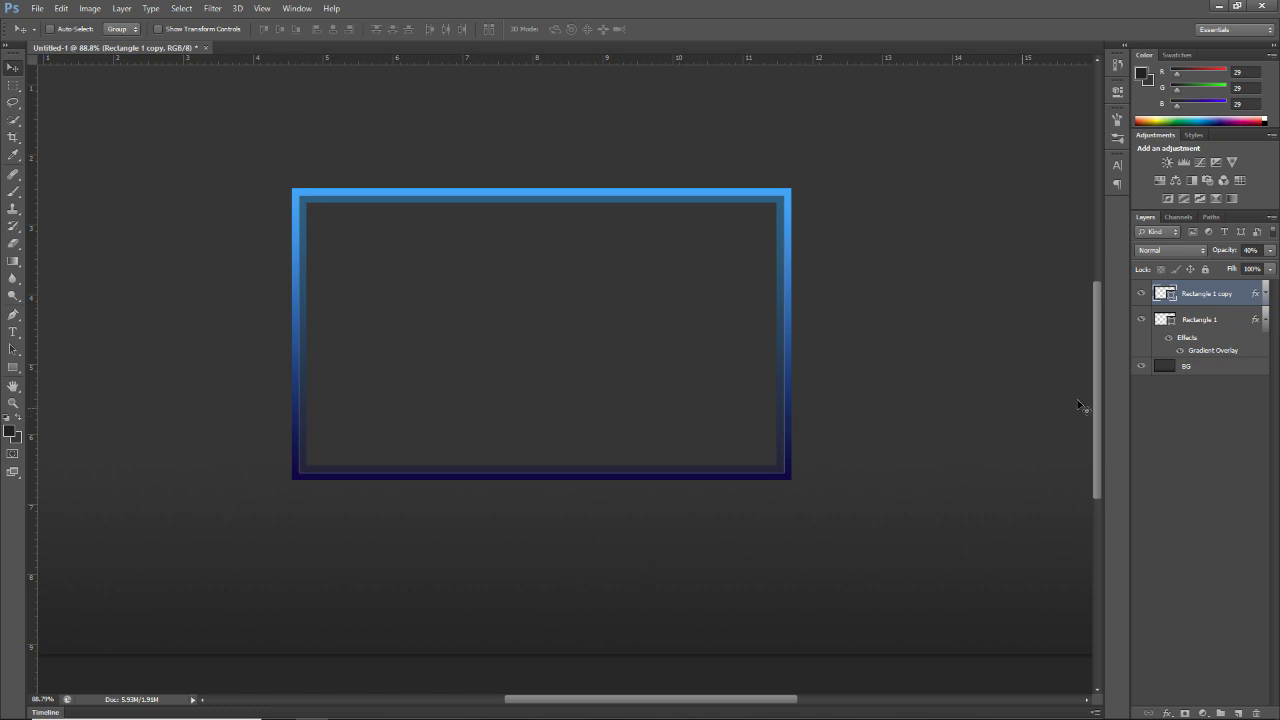
pyautogui.click(1265, 319)
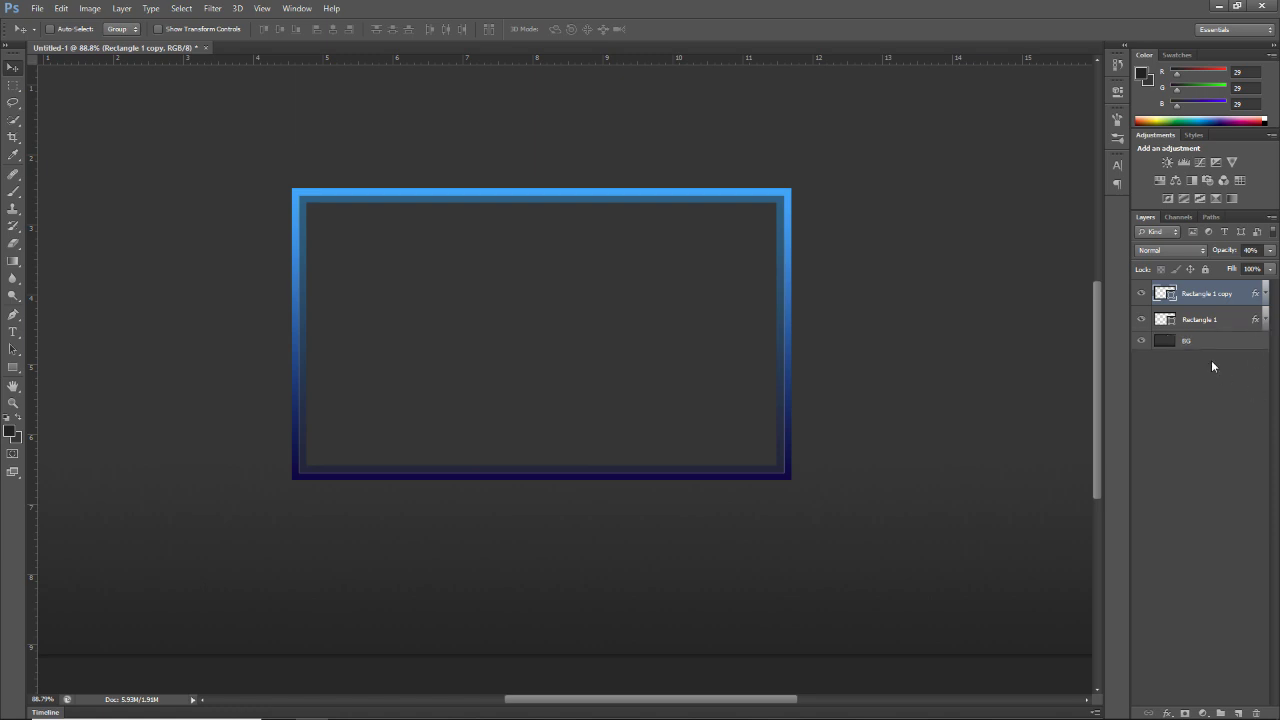
# - Rasterize both the Rectangle 1 copy and Rectangle 1 layers
pyautogui.rightClick(1207, 294)
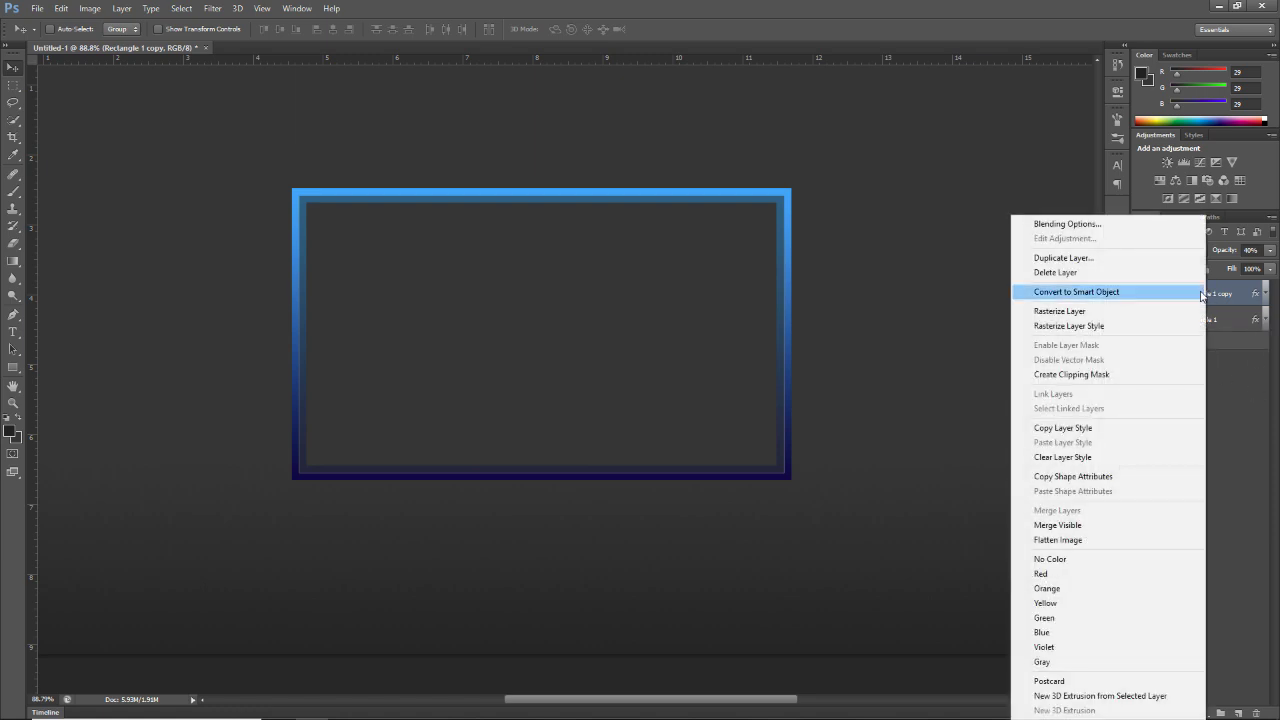
pyautogui.click(1150, 311)
pyautogui.rightClick(1211, 318)
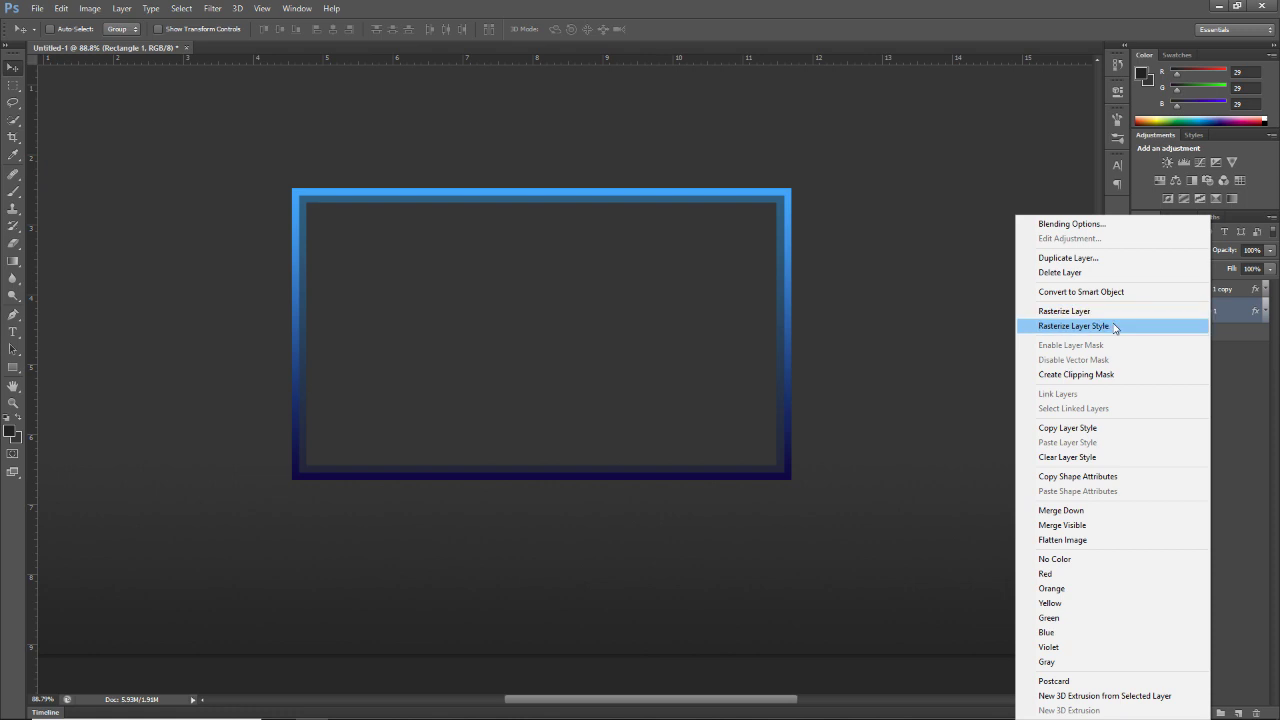
pyautogui.click(1115, 316)
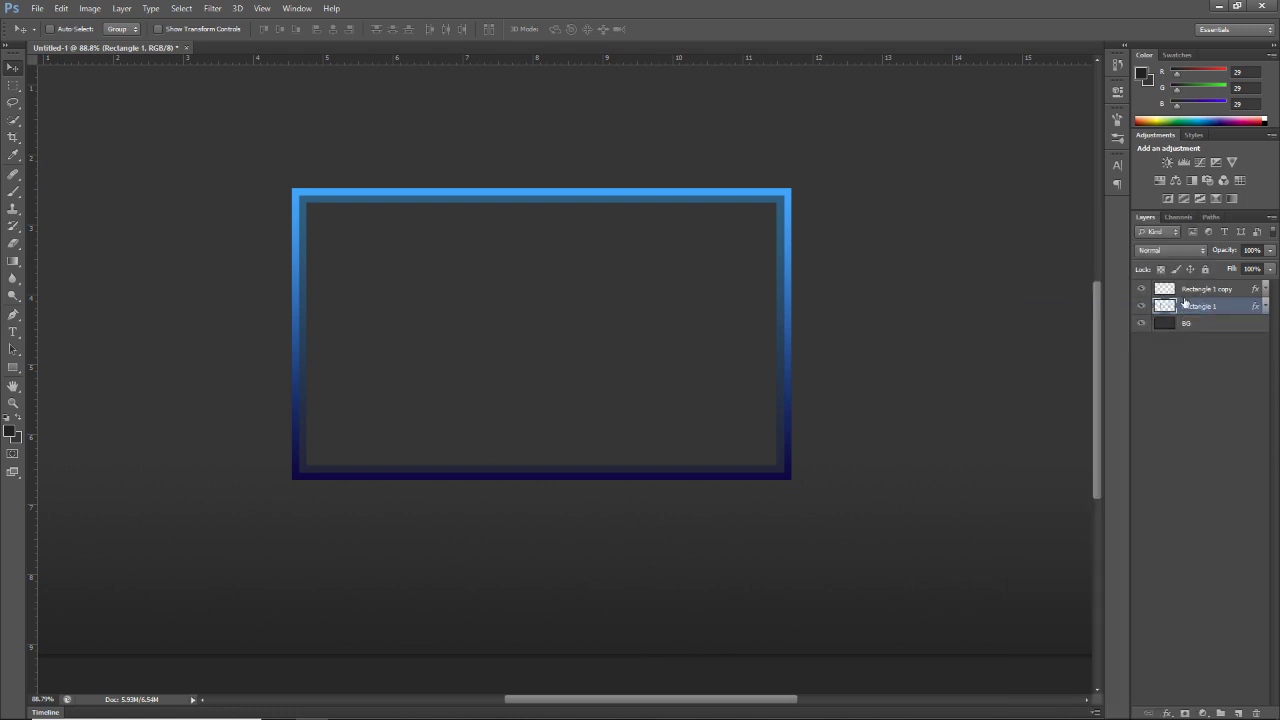
# - Merge the two frame layers into a single Rectangle 1 copy layer
pyautogui.keyDown('shift'); pyautogui.click(1211, 293); pyautogui.keyUp('shift')
pyautogui.hotkey('ctrl', 'e')
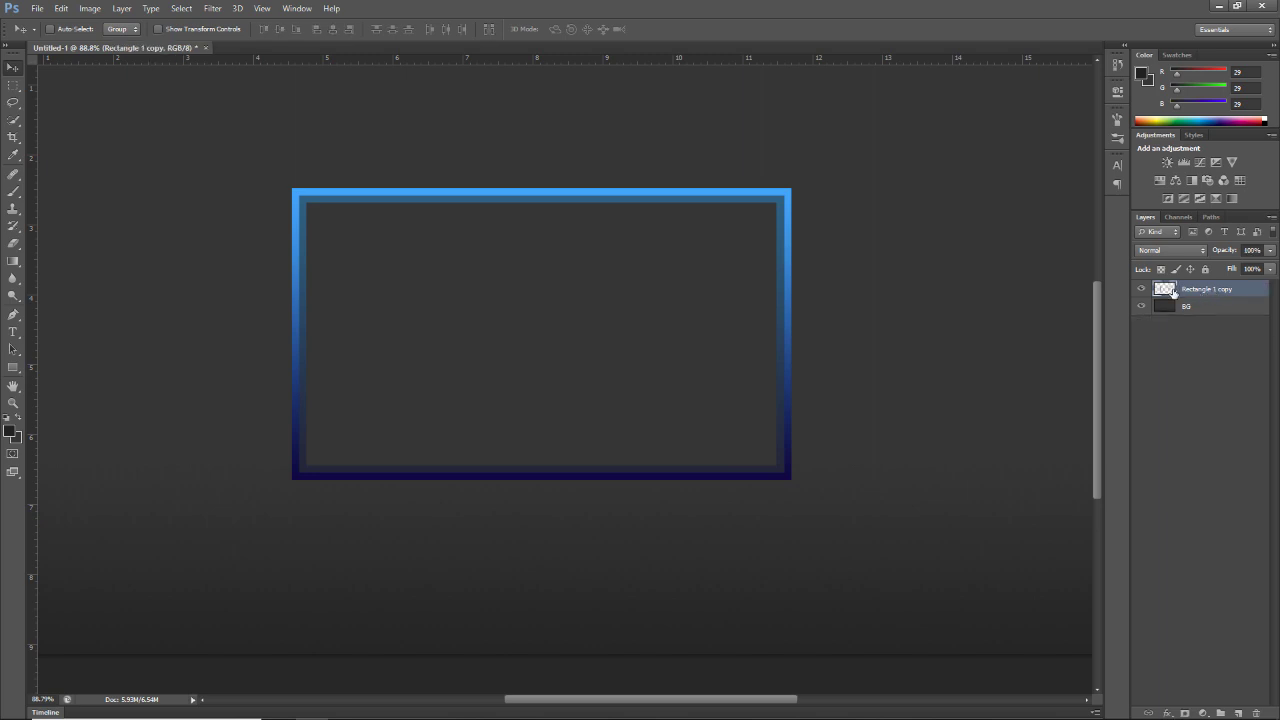
pyautogui.click(1142, 289)
pyautogui.click(1142, 289)
pyautogui.hotkey('ctrl', '-')
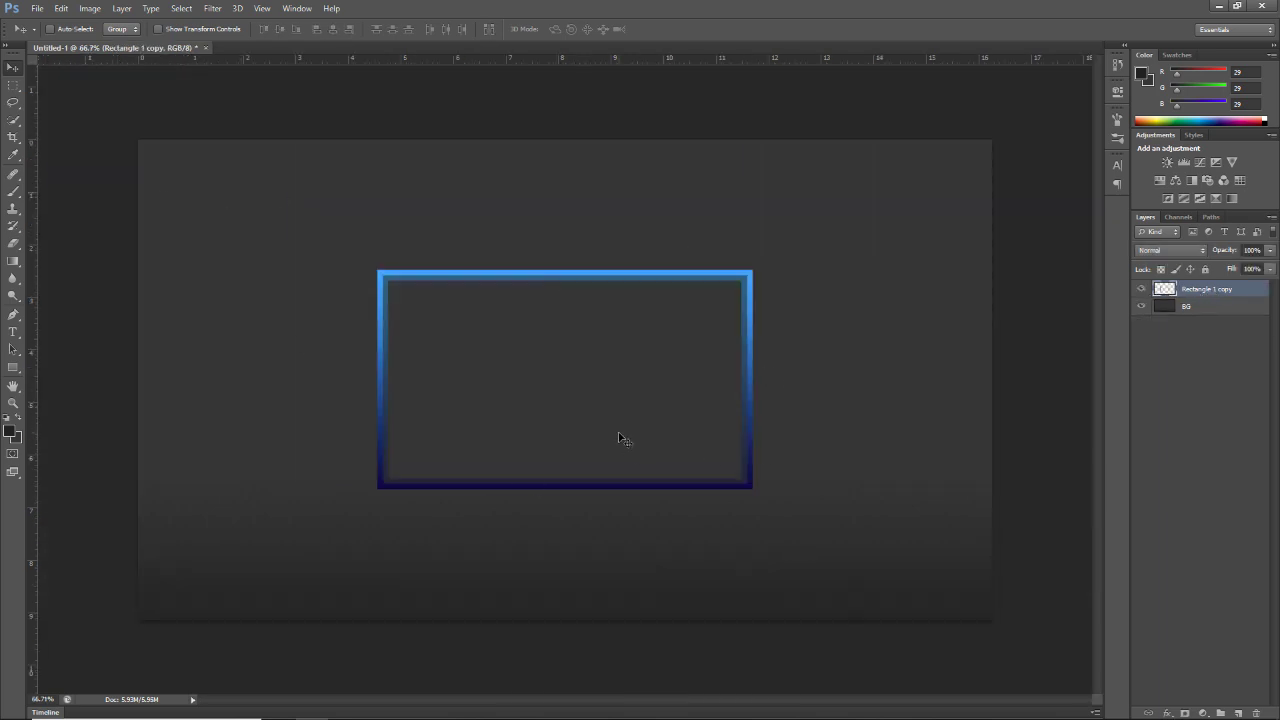
pyautogui.scroll(1, 340, 305)
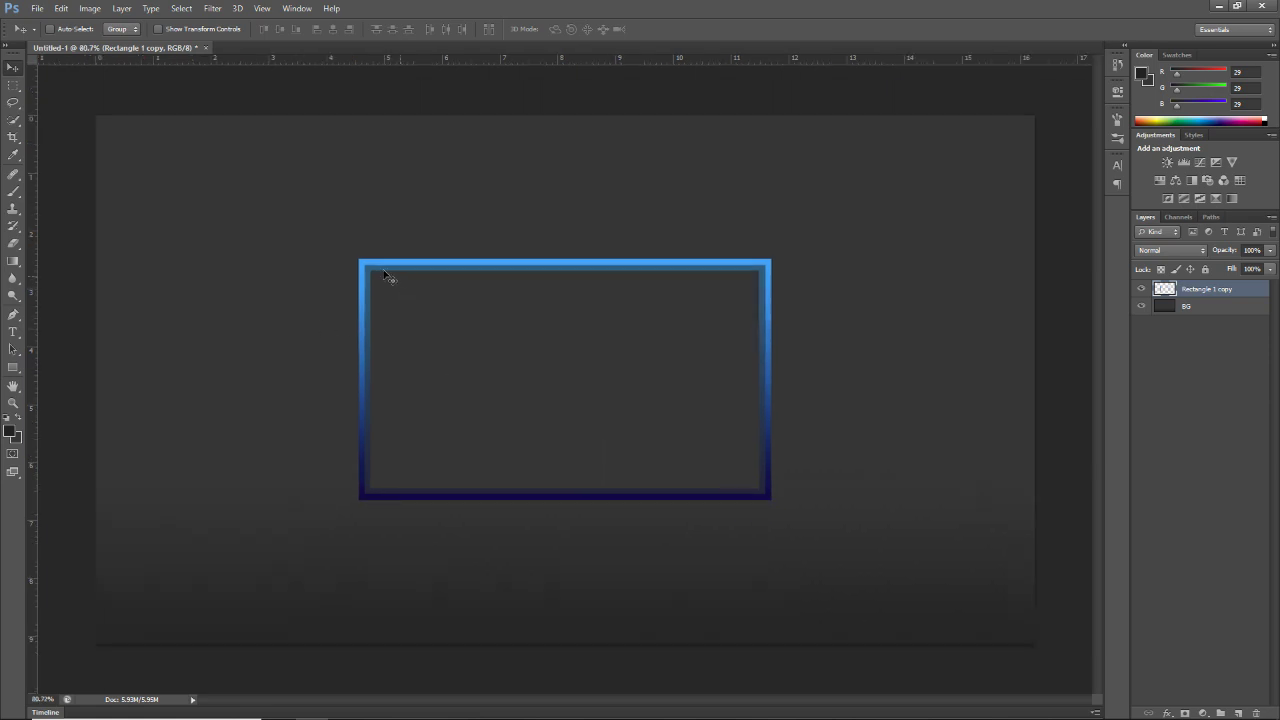
pyautogui.scroll(1, 375, 265)
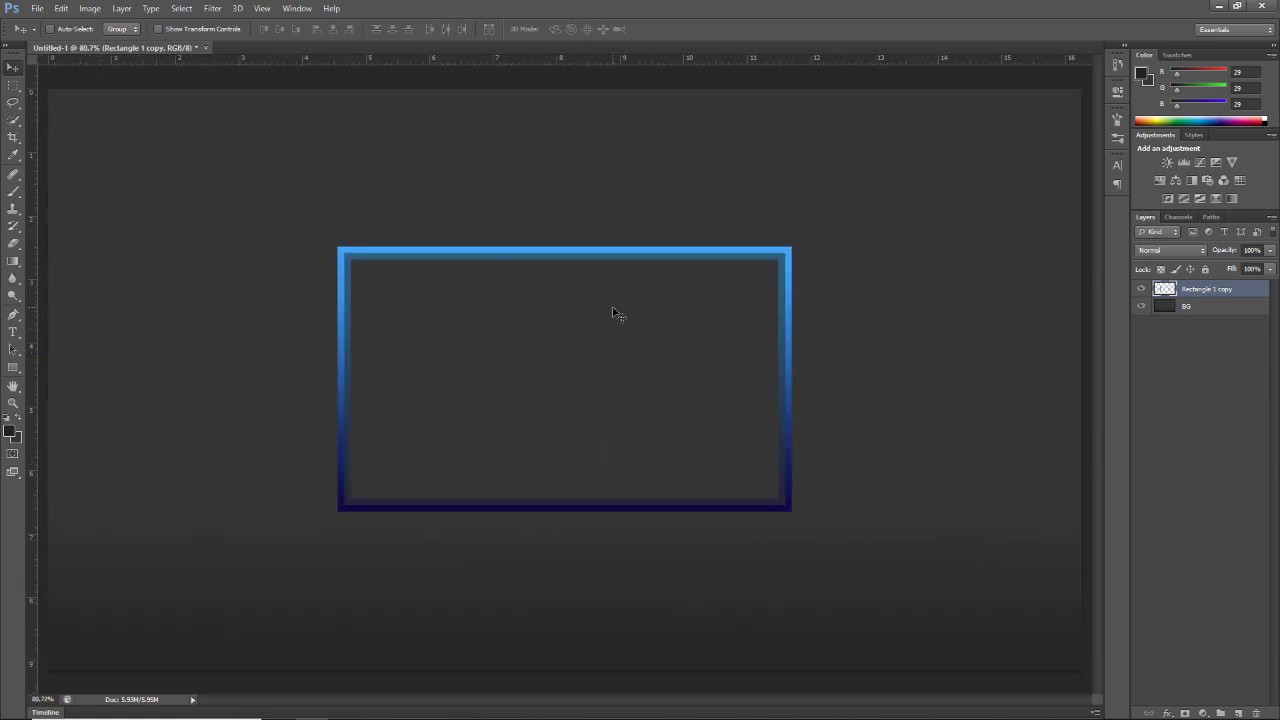
# - Paste the soldier photo as a new layer, position it, and fade it to 20% opacity
pyautogui.hotkey('ctrl', 'v')
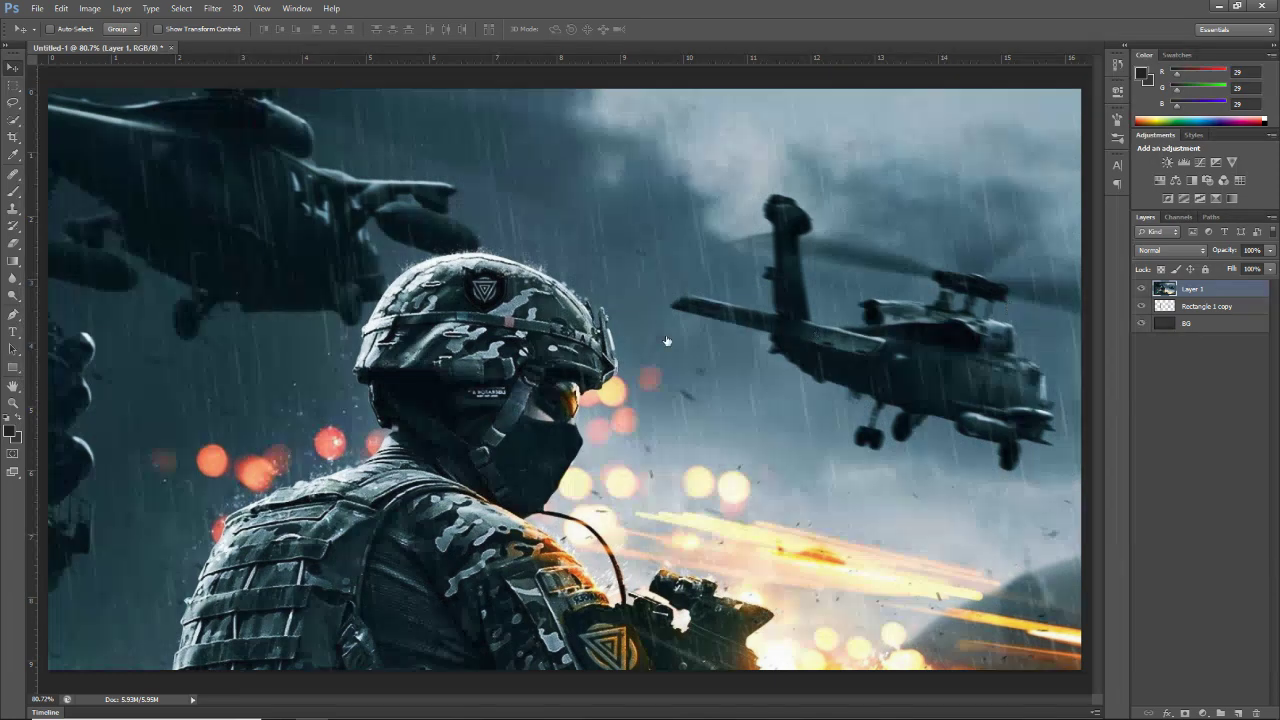
pyautogui.scroll(-3, 551, 380)
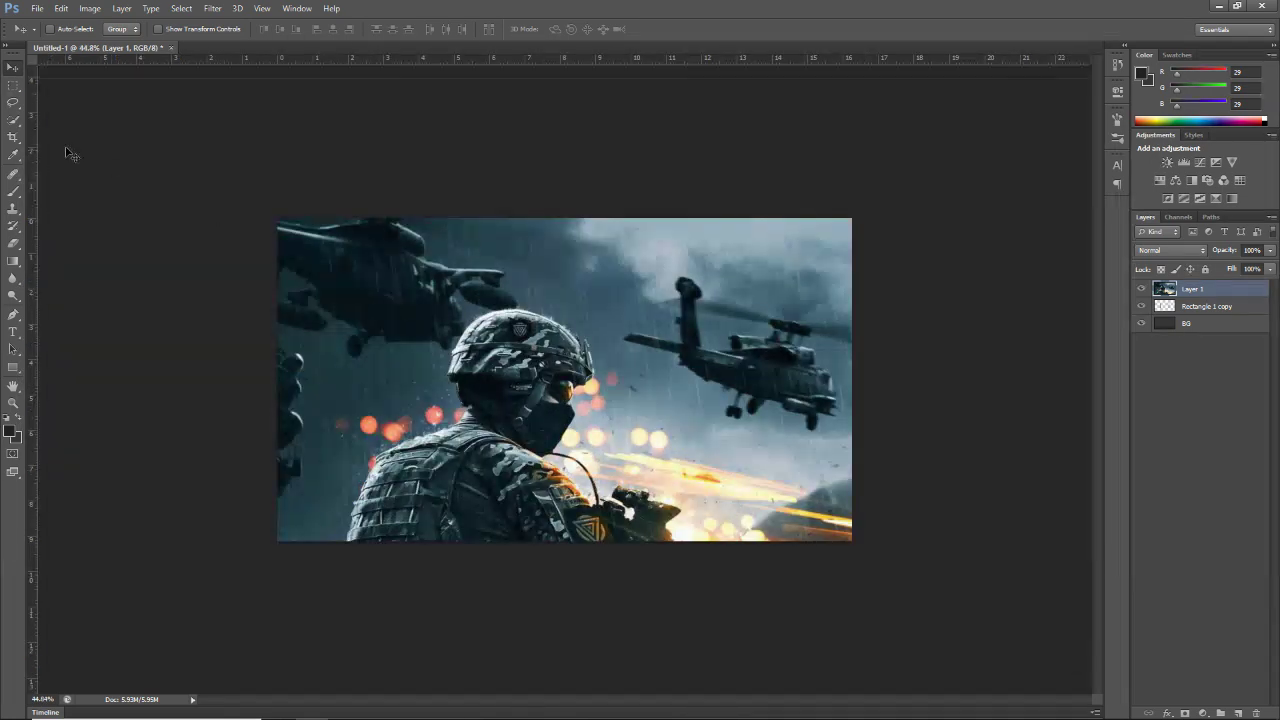
pyautogui.moveTo(641, 458); pyautogui.dragTo(734, 325)
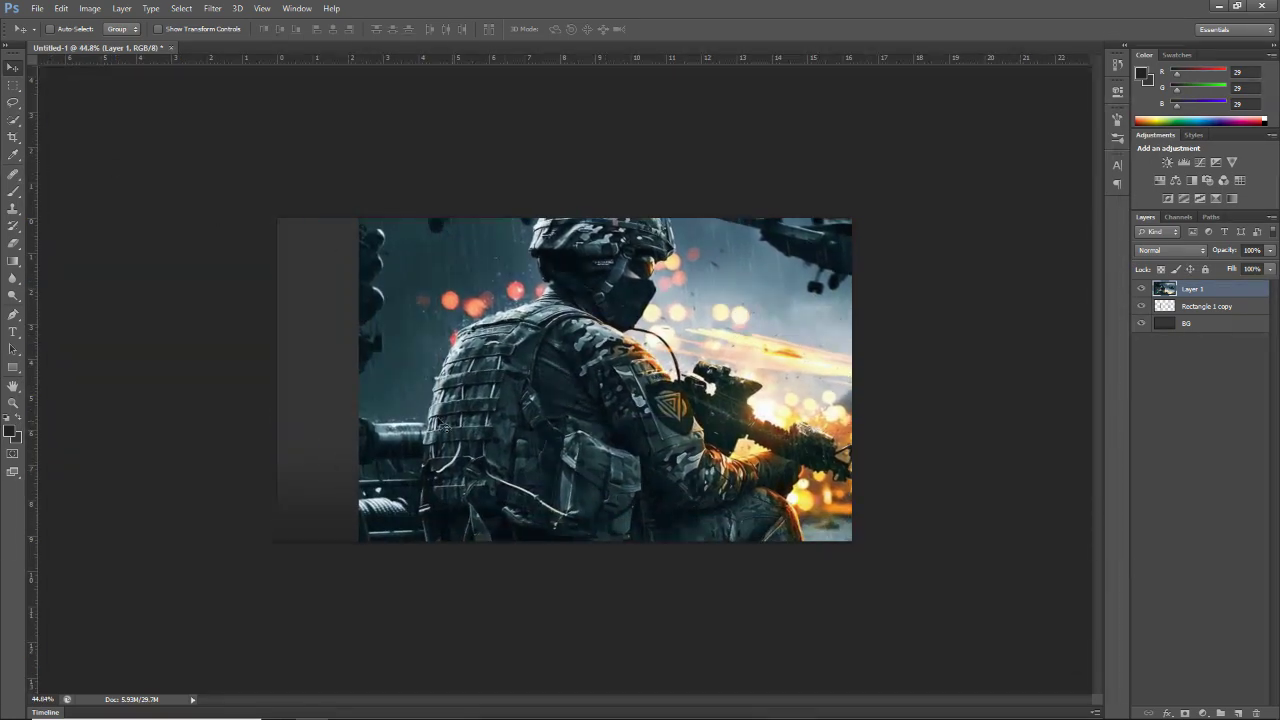
pyautogui.moveTo(495, 436); pyautogui.dragTo(553, 430)
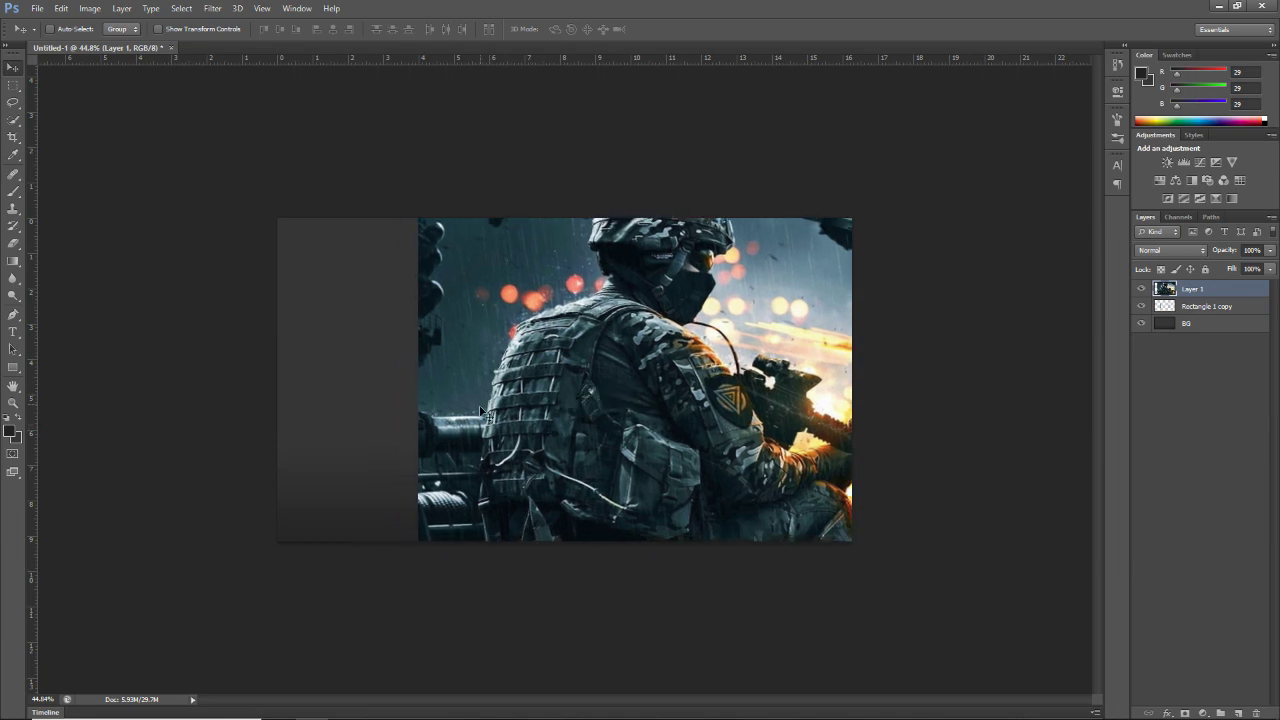
pyautogui.scroll(2, 590, 422)
pyautogui.scroll(-1, 608, 485)
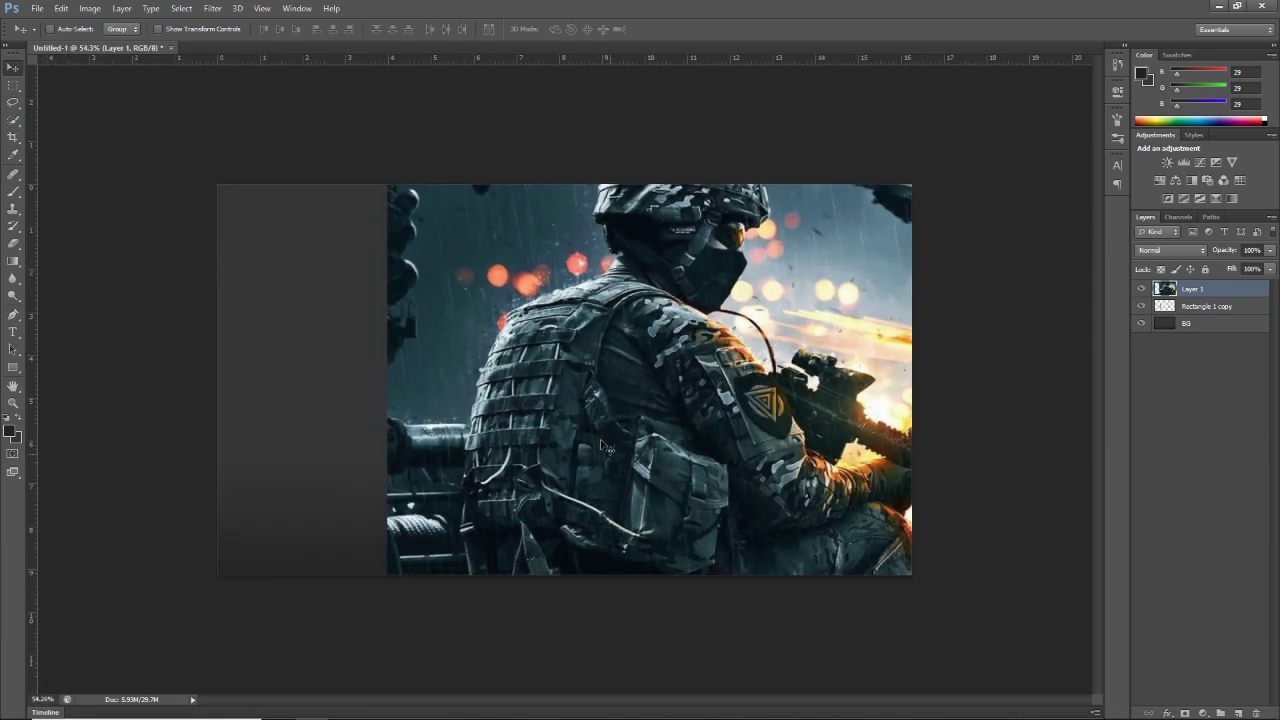
pyautogui.moveTo(712, 423); pyautogui.dragTo(722, 419)
pyautogui.click(1271, 268)
pyautogui.moveTo(1222, 263); pyautogui.dragTo(1204, 269)
pyautogui.moveTo(762, 459); pyautogui.dragTo(705, 443)
# - Scale the soldier photo to about 134% and reposition it over the frame
pyautogui.hotkey('ctrl', 't')
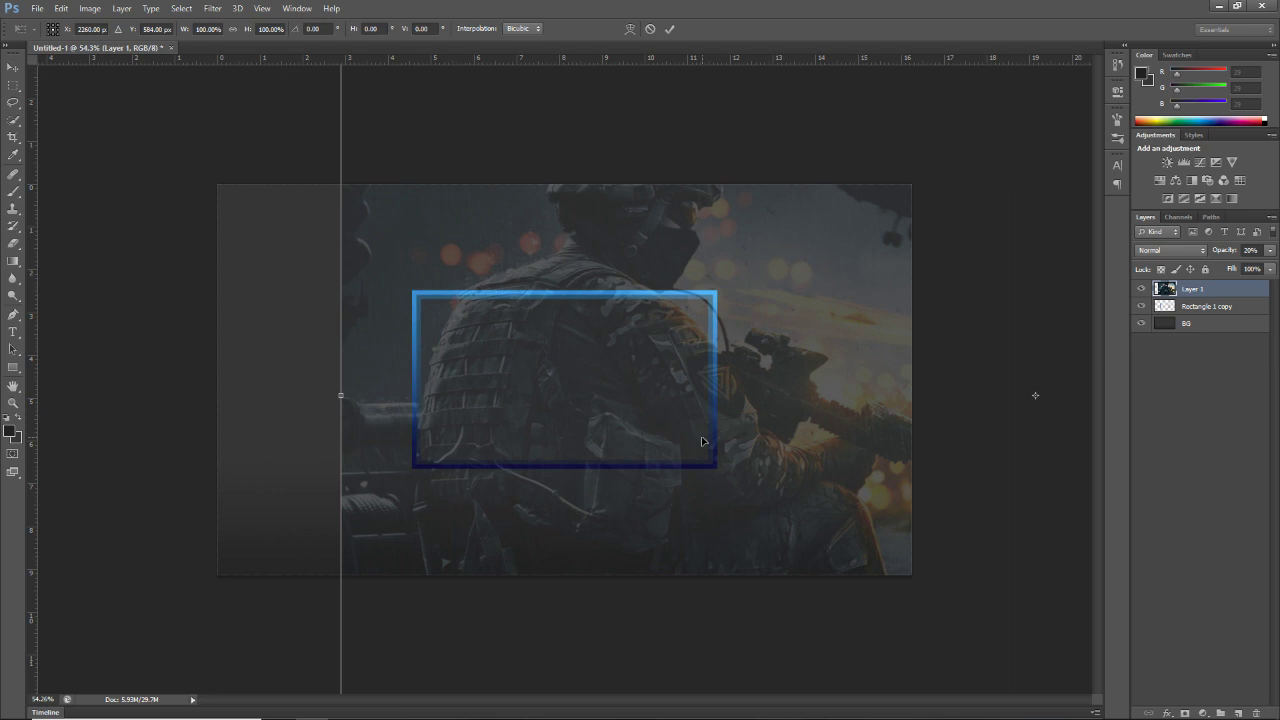
pyautogui.hotkey('ctrl', '-')
pyautogui.hotkey('ctrl', '-')
pyautogui.hotkey('ctrl', '-')
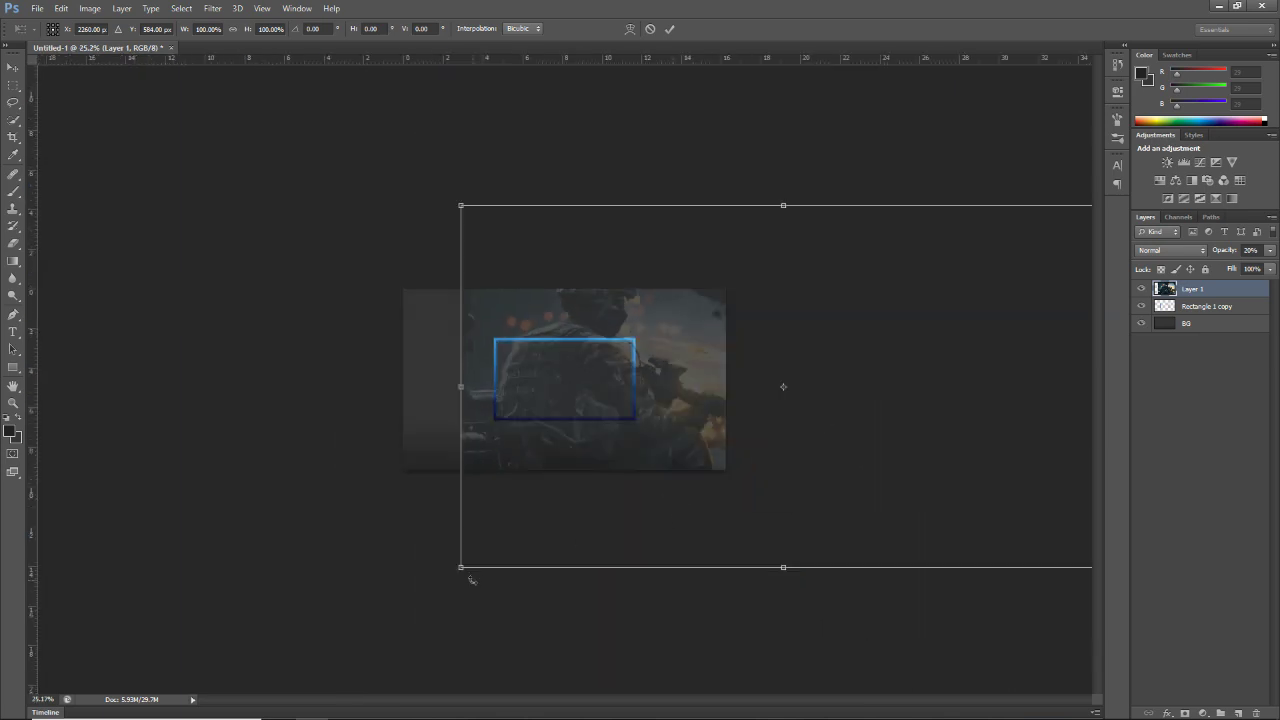
pyautogui.moveTo(465, 569); pyautogui.dragTo(349, 629)
pyautogui.moveTo(499, 460); pyautogui.dragTo(590, 396)
pyautogui.press('Return')
pyautogui.scroll(2, 564, 380)
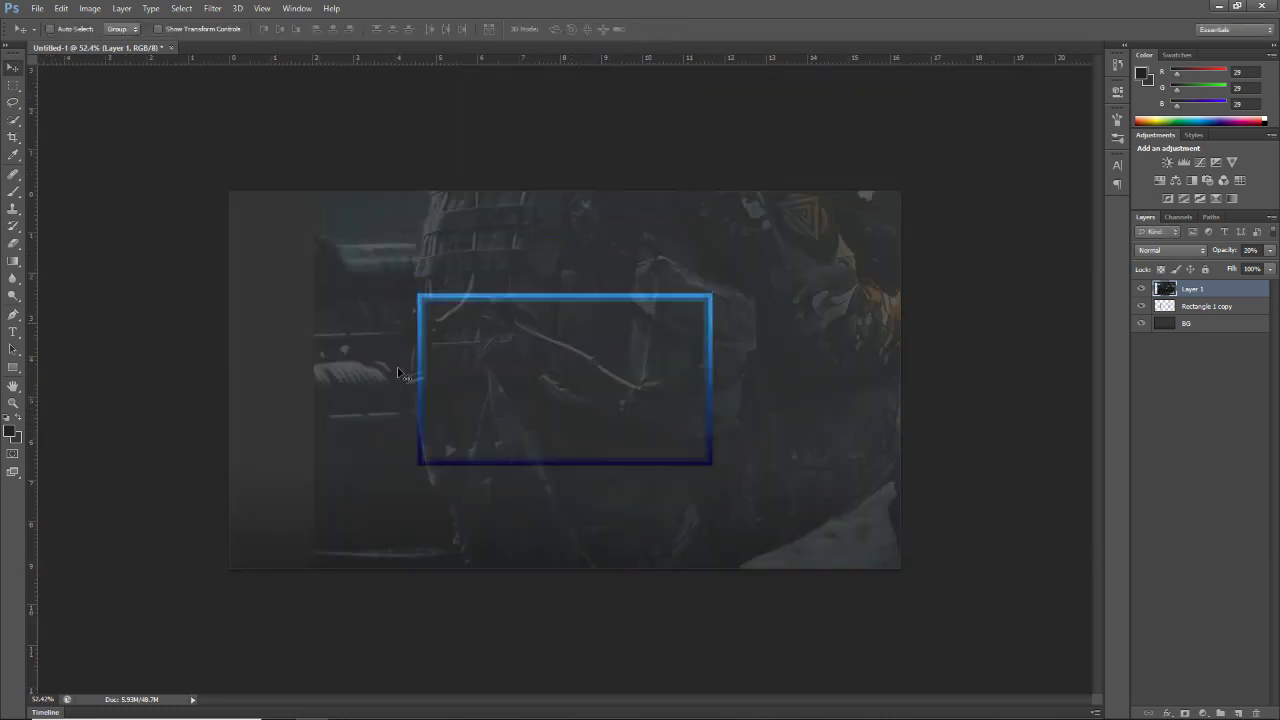
pyautogui.scroll(2, 474, 434)
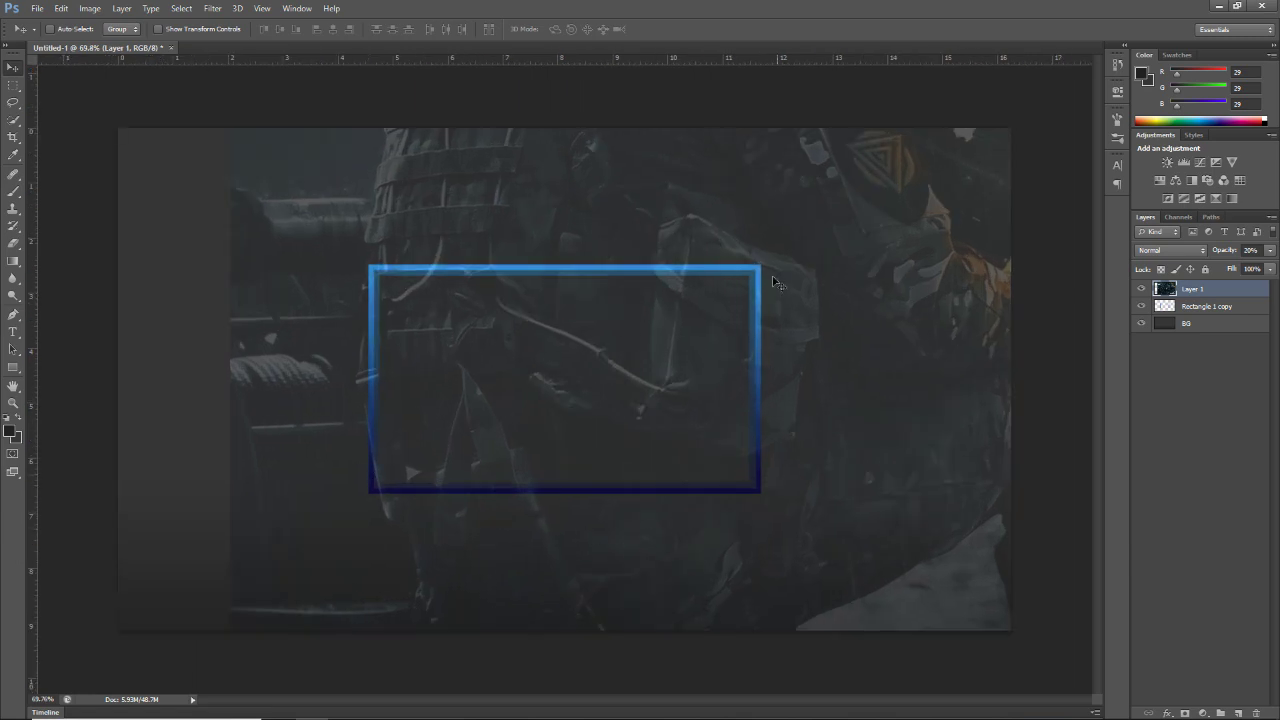
pyautogui.scroll(1, 641, 383)
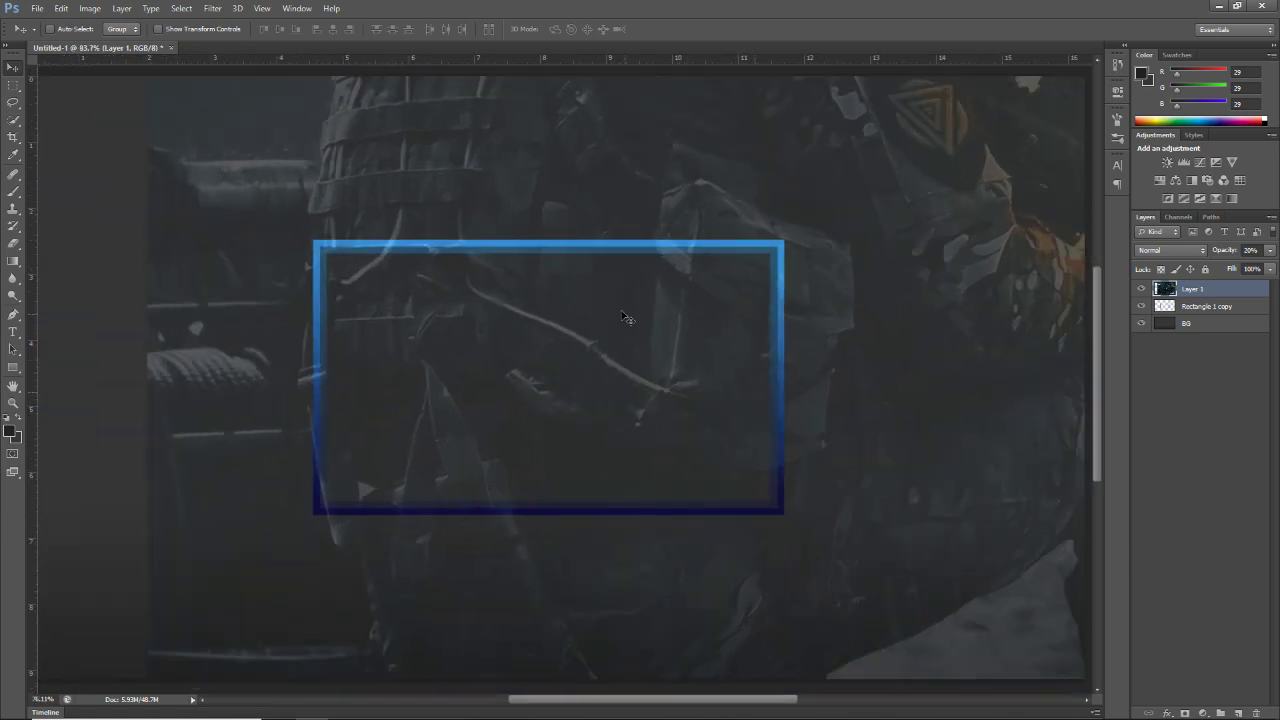
pyautogui.scroll(-1, 626, 318)
pyautogui.click(212, 8)
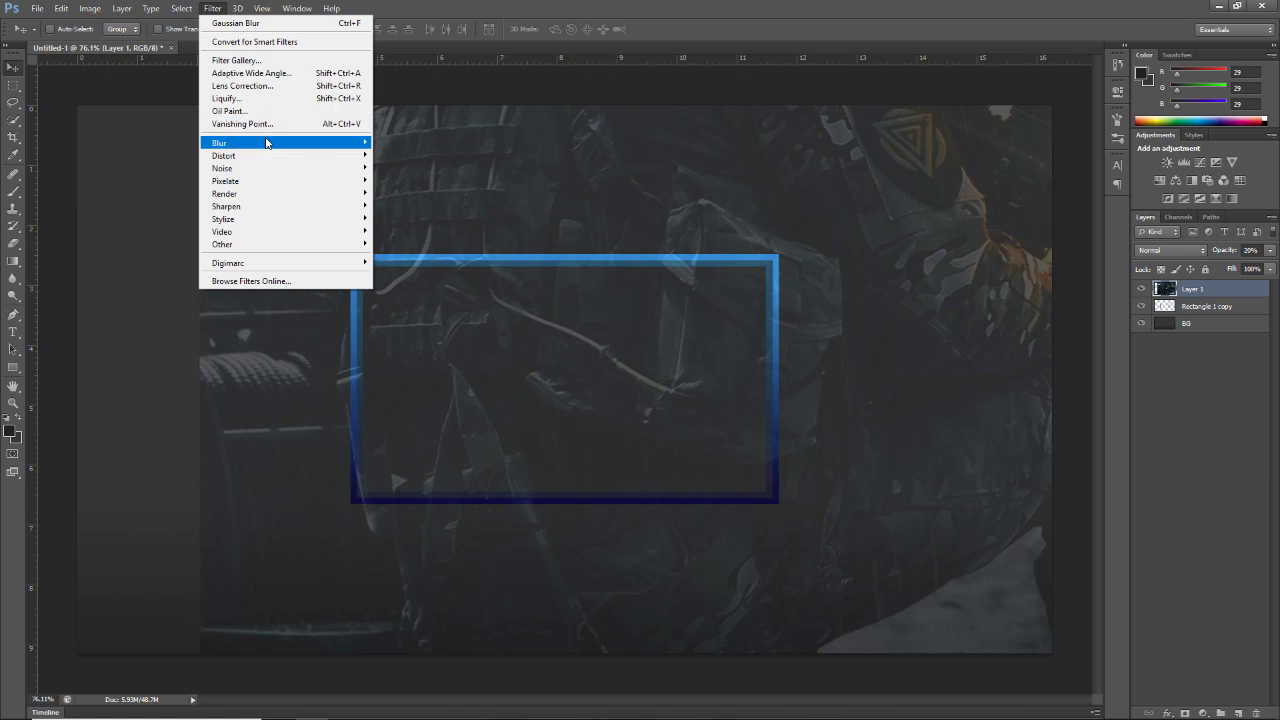
# - Soften the soldier photo on Layer 1 with Filter > Blur > Gaussian Blur
pyautogui.moveTo(266, 143)
pyautogui.click(411, 238)
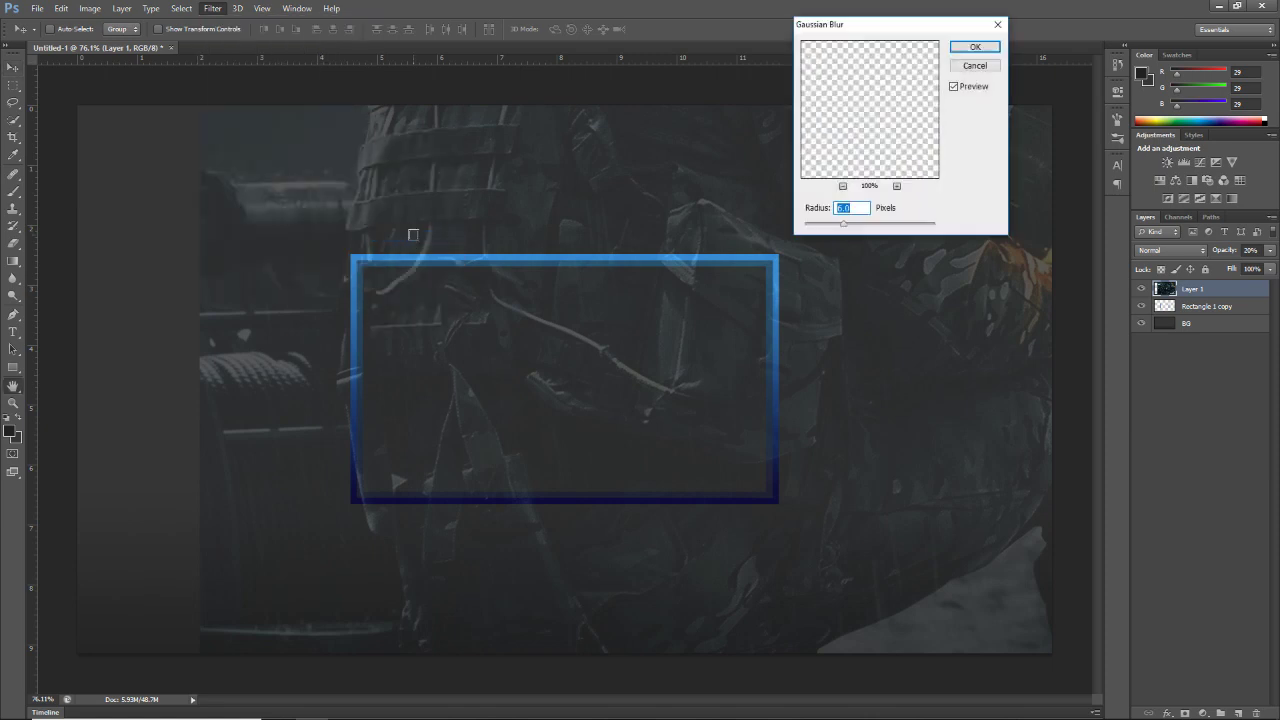
pyautogui.click(975, 47)
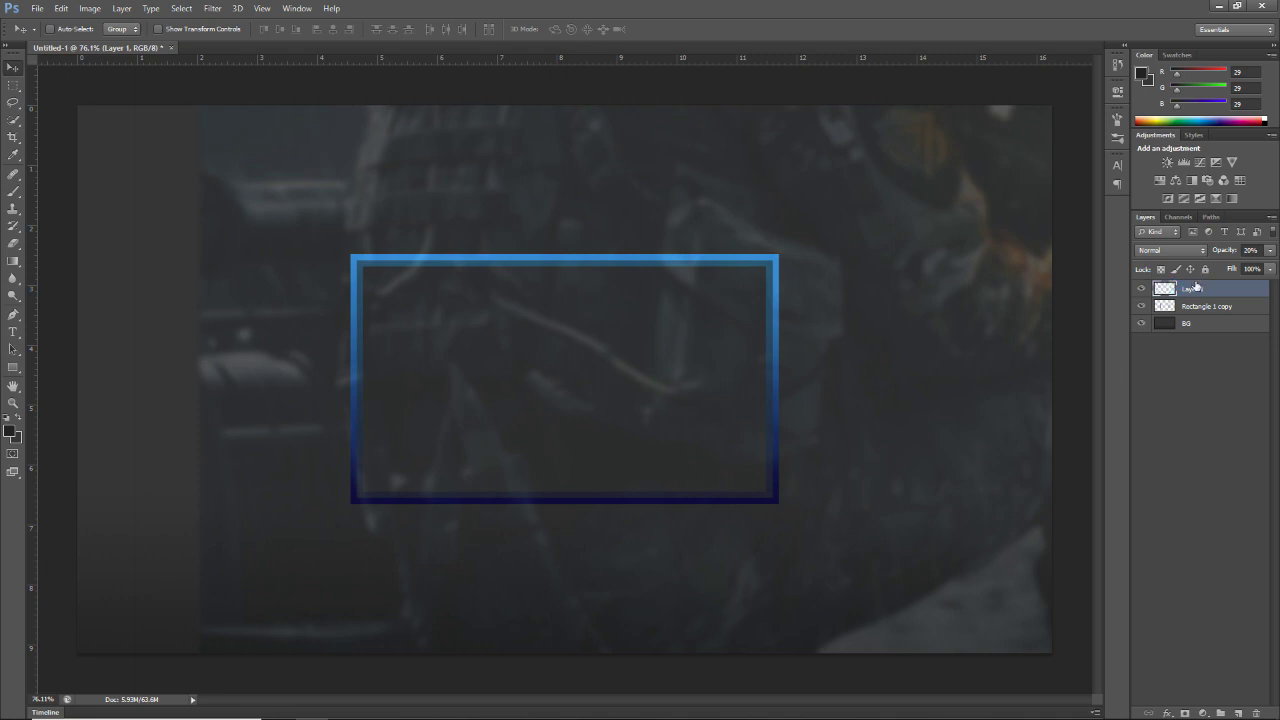
# - Select the blue frame's outline, invert it, and delete the photo outside the frame
pyautogui.keyDown('ctrl'); pyautogui.click(1166, 308); pyautogui.keyUp('ctrl')
pyautogui.click(13, 85)
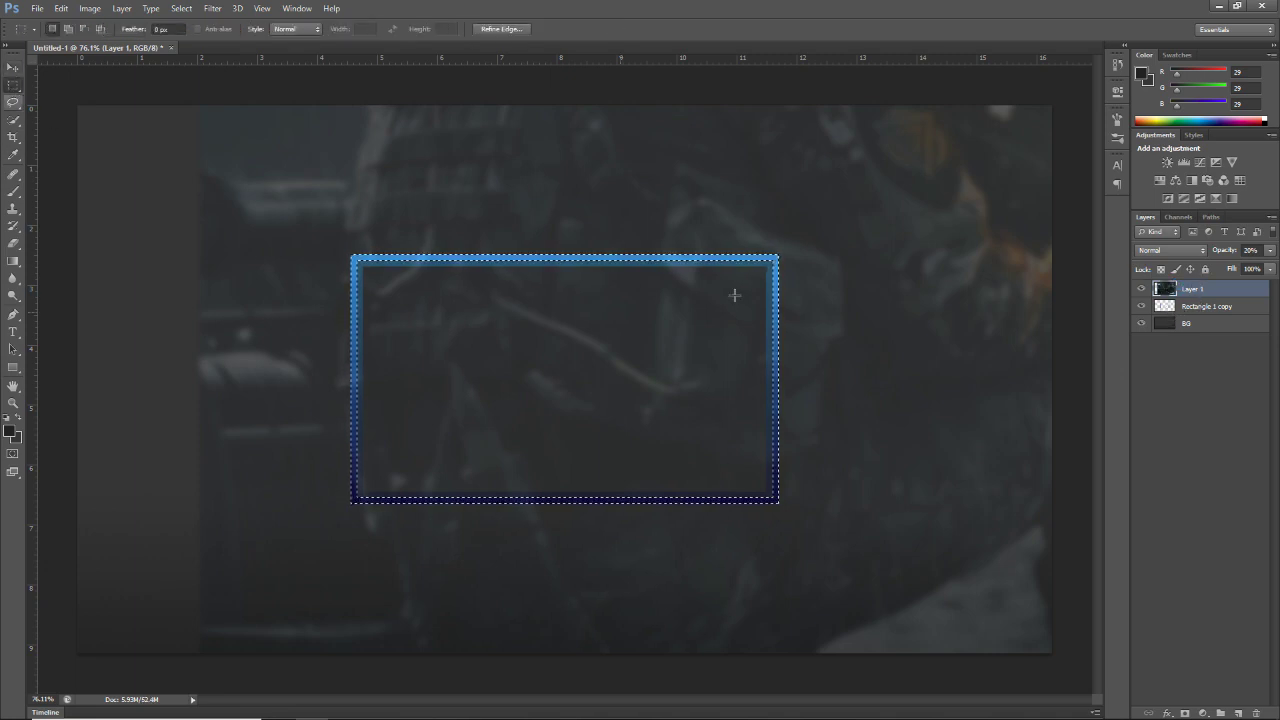
pyautogui.rightClick(481, 342)
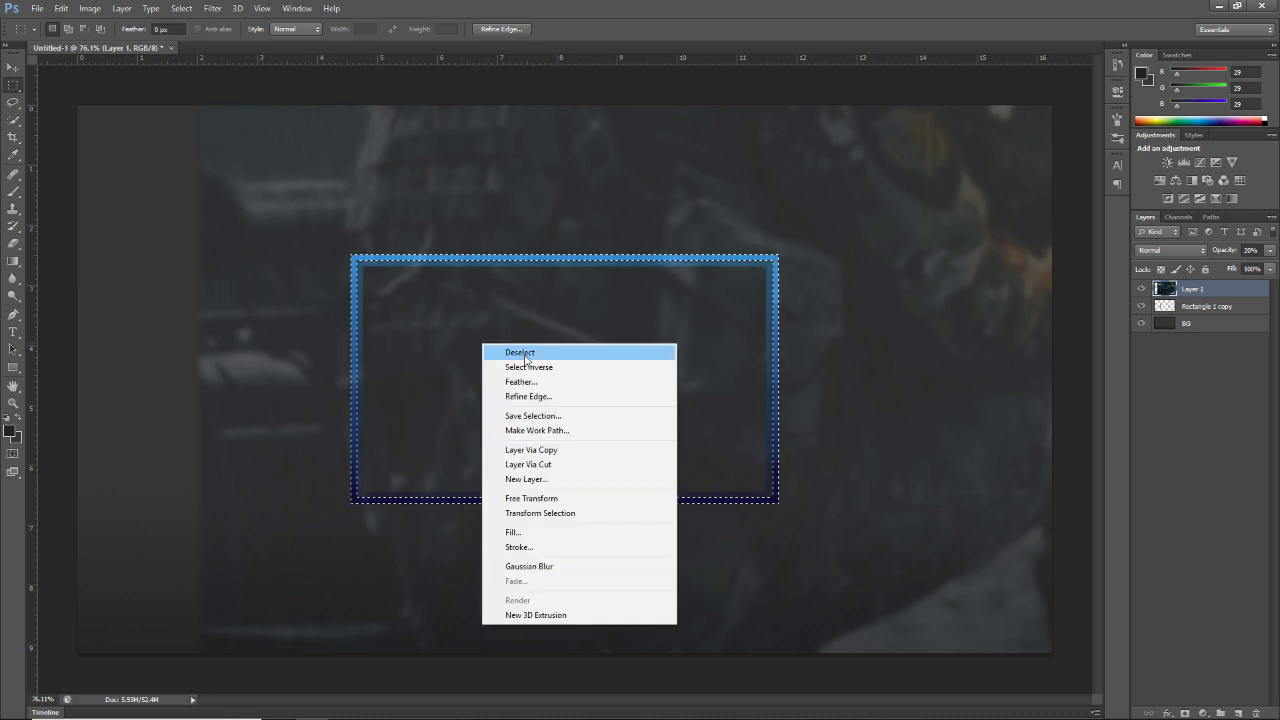
pyautogui.click(528, 368)
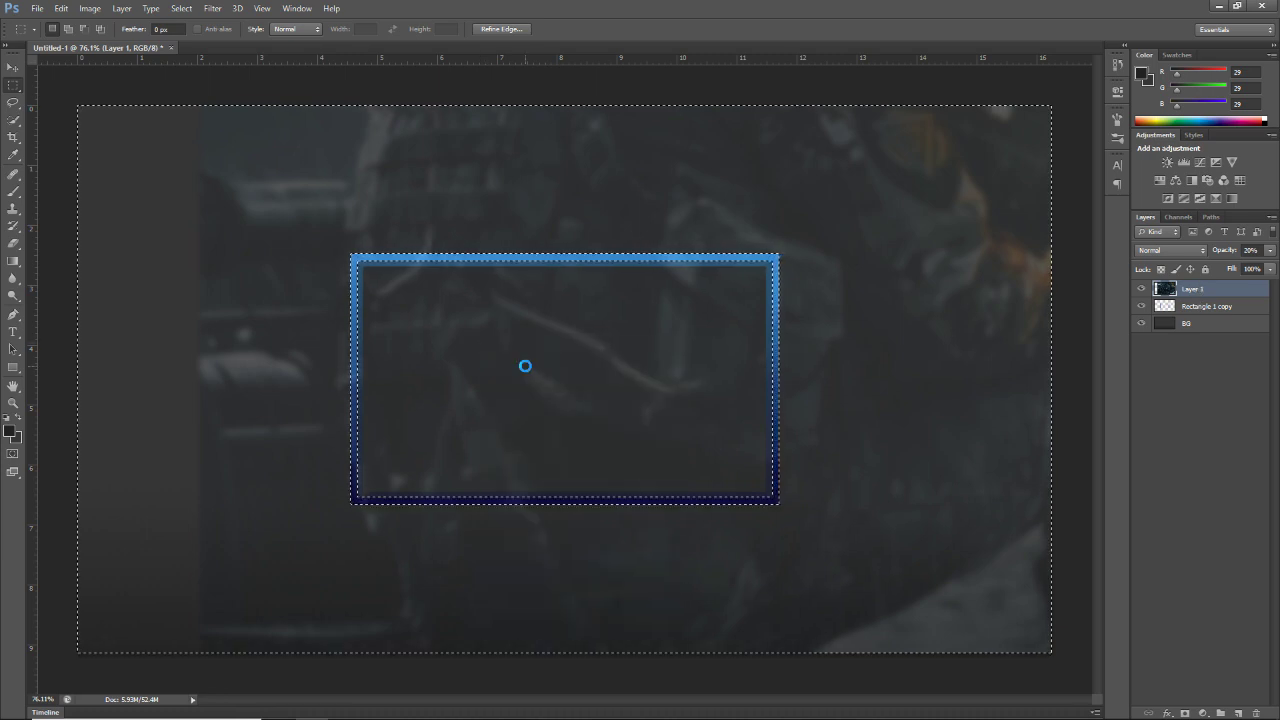
pyautogui.press('Delete')
pyautogui.hotkey('ctrl', 'd')
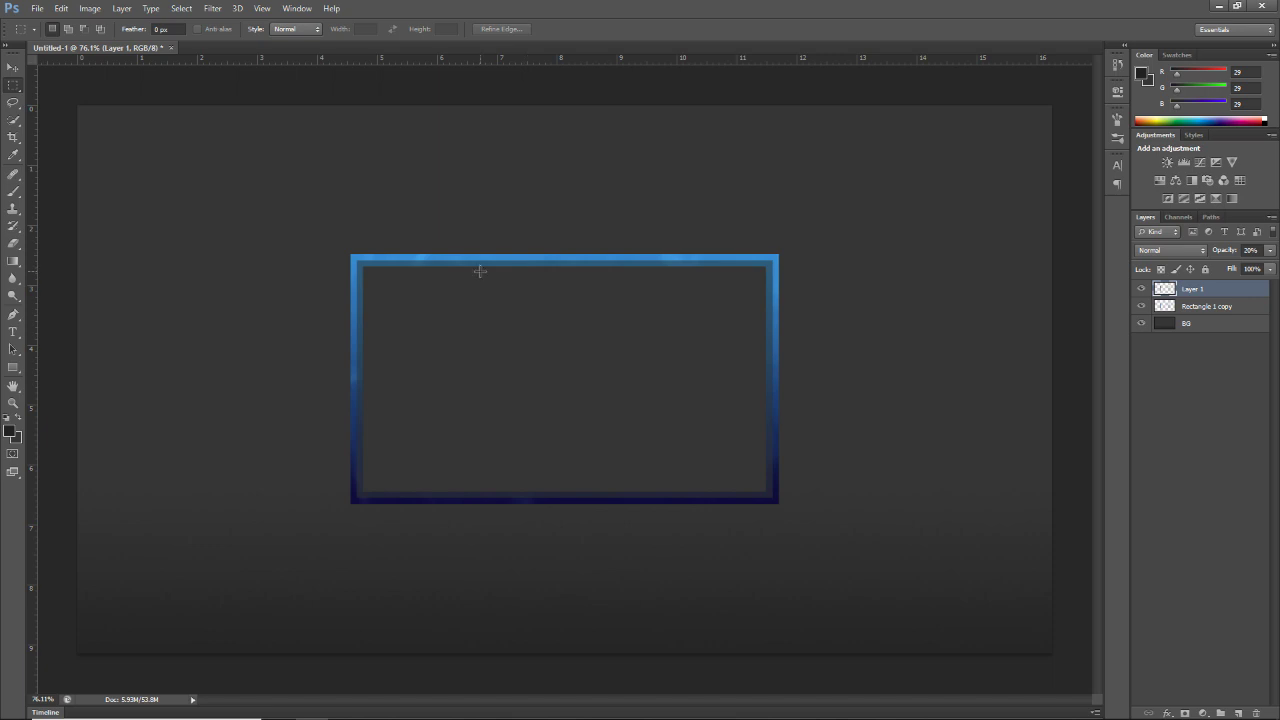
# - Set the Layer 1 photo layer's opacity to 40%
pyautogui.click(1262, 252)
pyautogui.moveTo(1231, 265); pyautogui.dragTo(1230, 265)
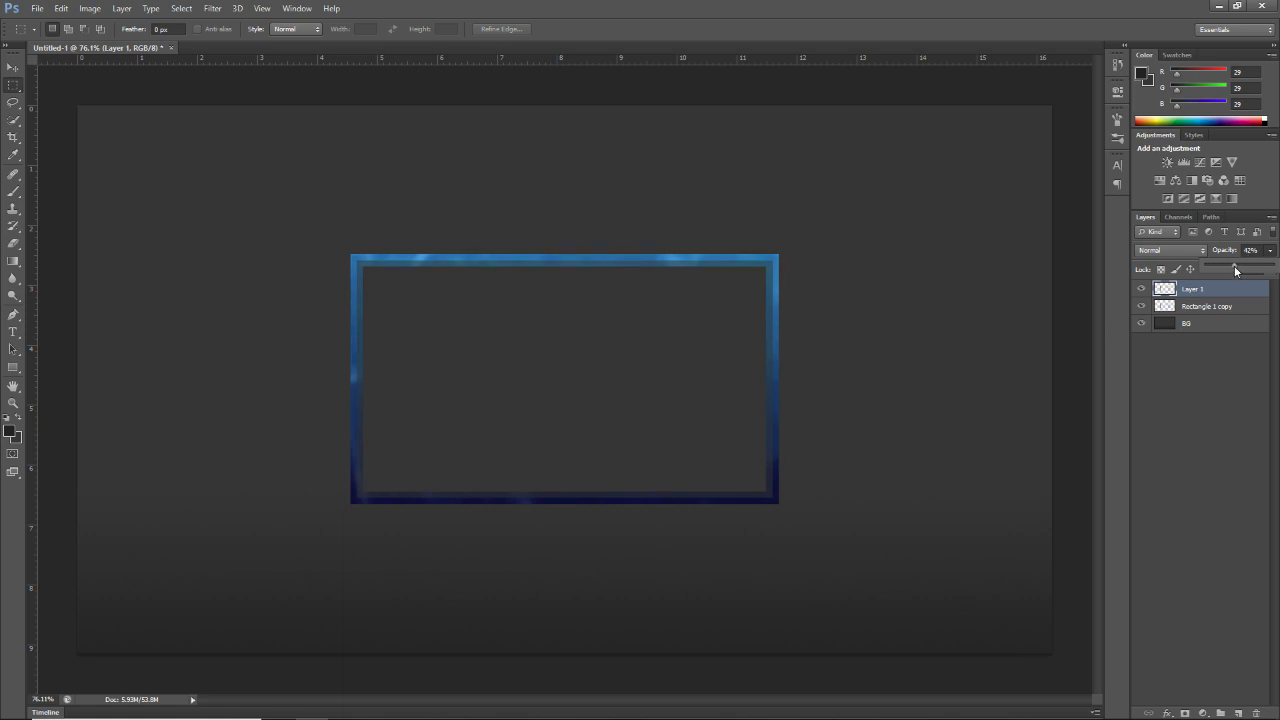
pyautogui.click(1245, 251)
pyautogui.write('0')
pyautogui.press('Return')
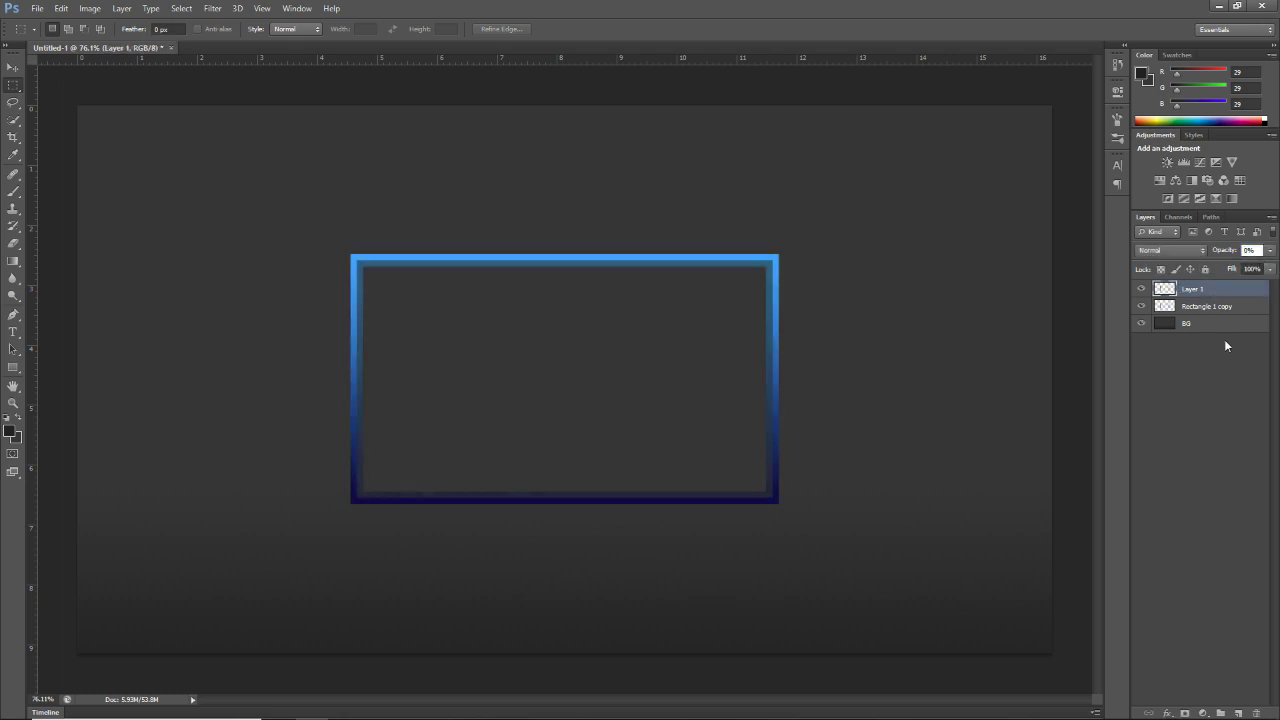
pyautogui.click(1214, 381)
pyautogui.click(1258, 288)
pyautogui.click(1254, 250)
pyautogui.write('40')
pyautogui.press('Return')
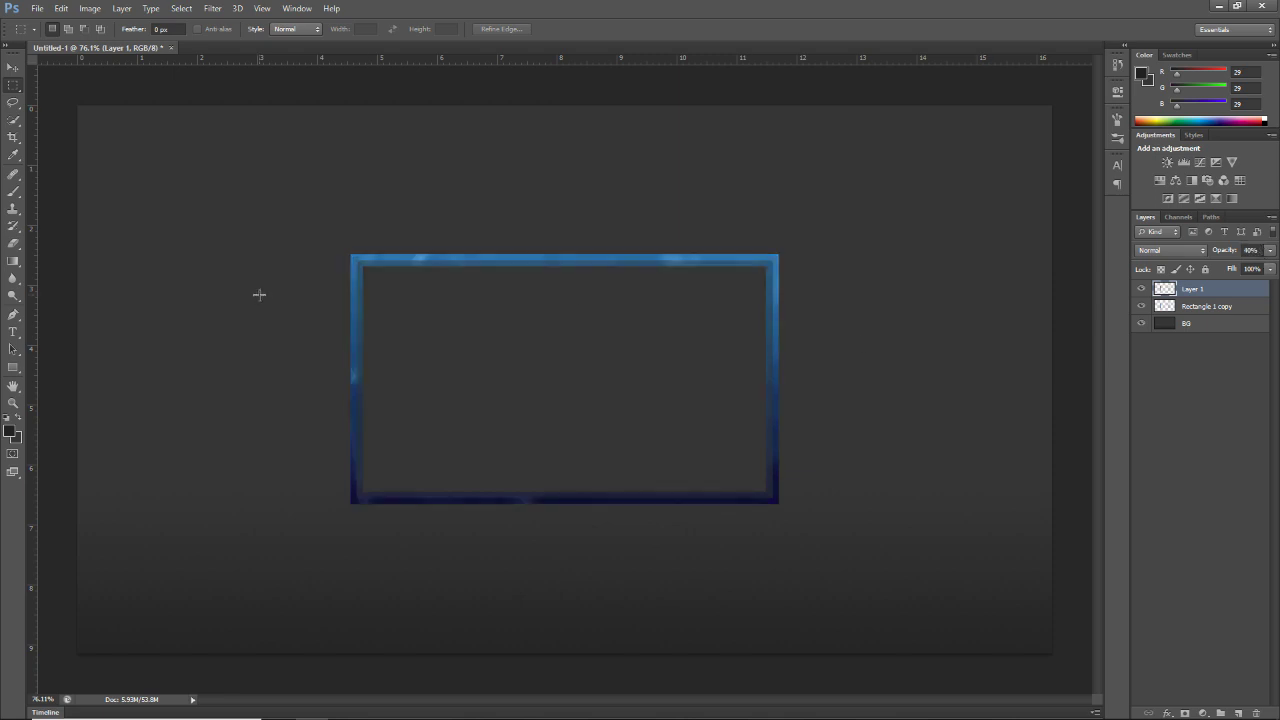
pyautogui.scroll(2, 355, 346)
# - Erase a soft spot on the frame's left border with a 0%-hardness Soft Round eraser at 363 px
pyautogui.press('e')
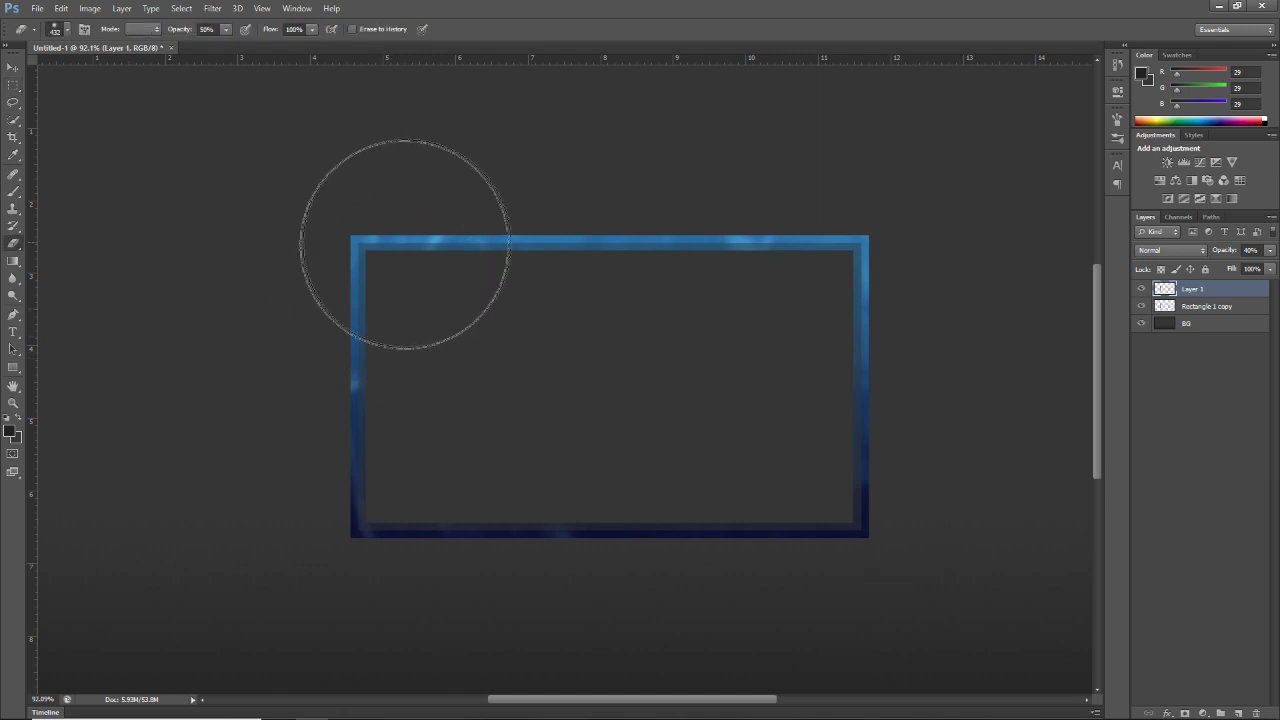
pyautogui.rightClick(325, 260)
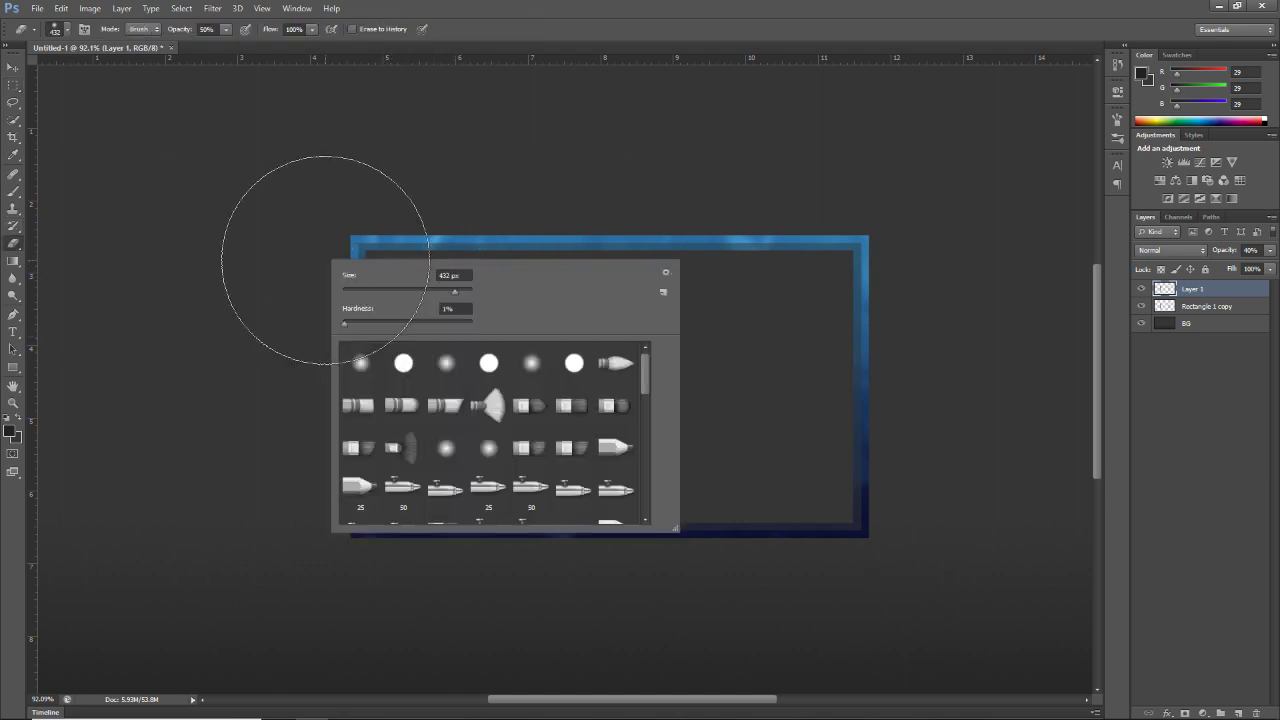
pyautogui.click(365, 368)
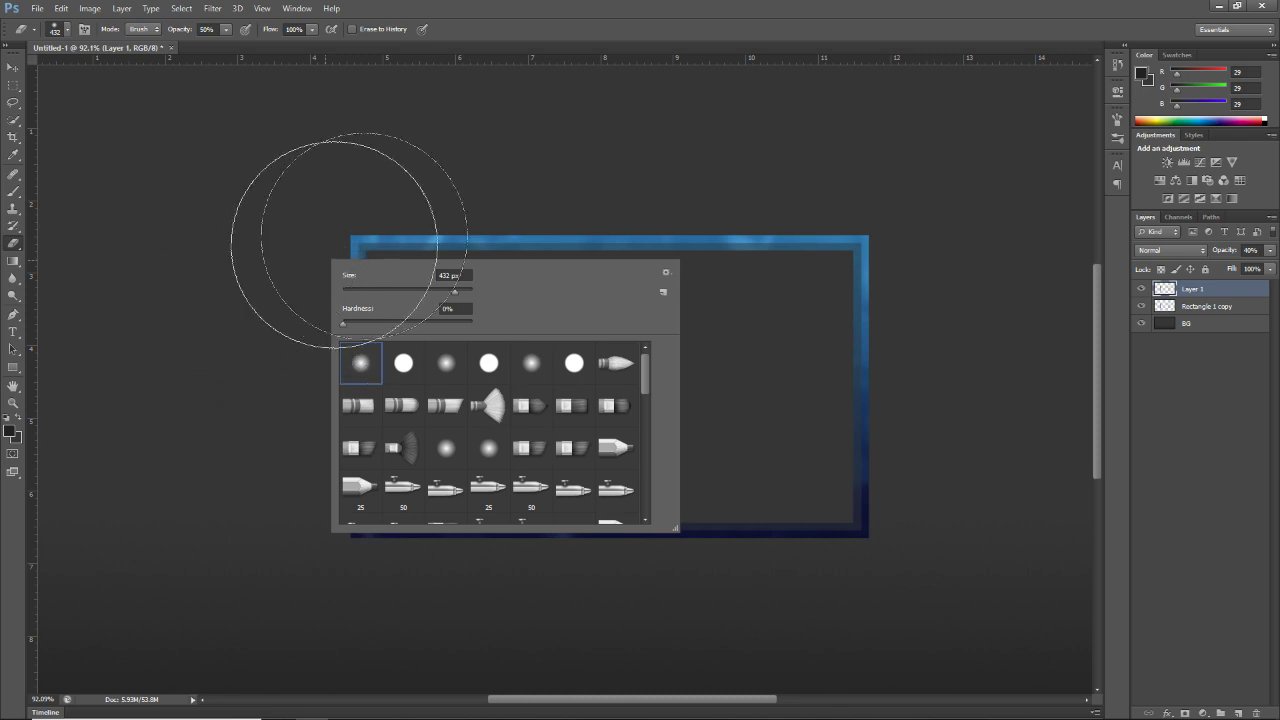
pyautogui.press('Escape')
pyautogui.moveTo(472, 258)
pyautogui.mouseDown()
pyautogui.moveTo(395, 272)
pyautogui.moveTo(346, 306)
pyautogui.mouseUp()
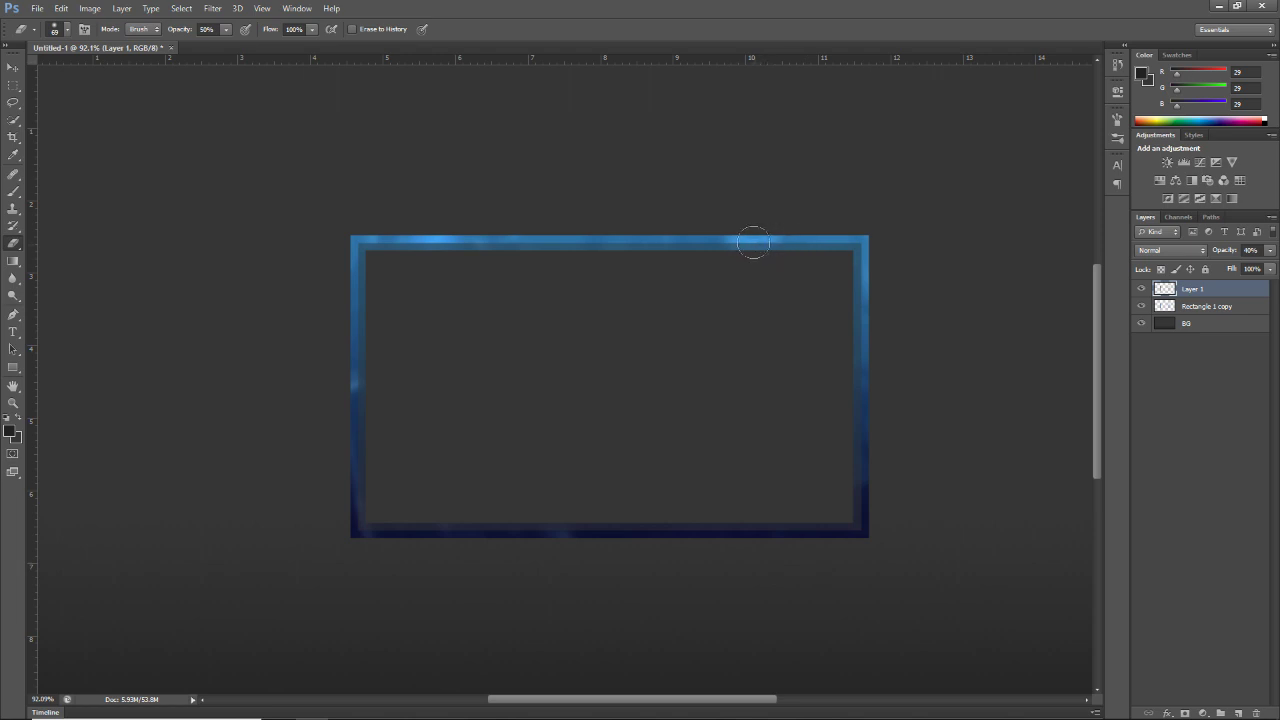
pyautogui.click(351, 389)
pyautogui.scroll(-3, 490, 412)
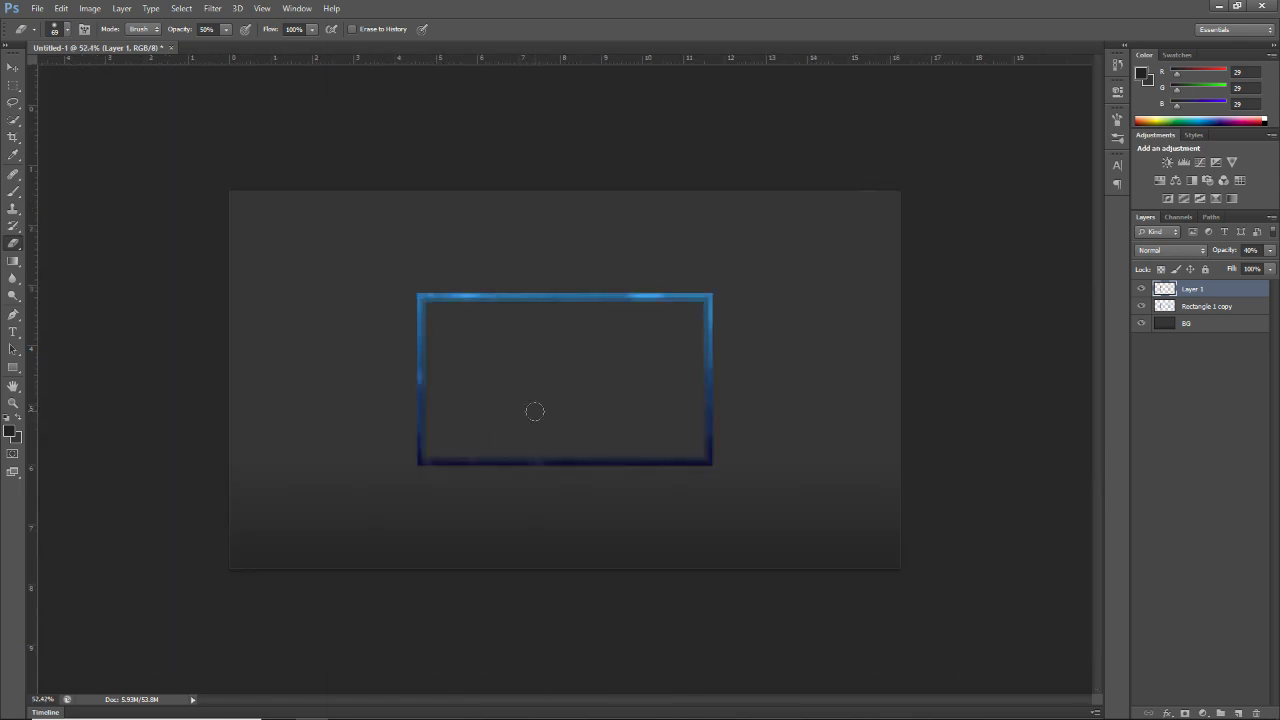
# - Merge the Rectangle 1 copy and Layer 1 layers with Ctrl+E
pyautogui.click(1187, 306)
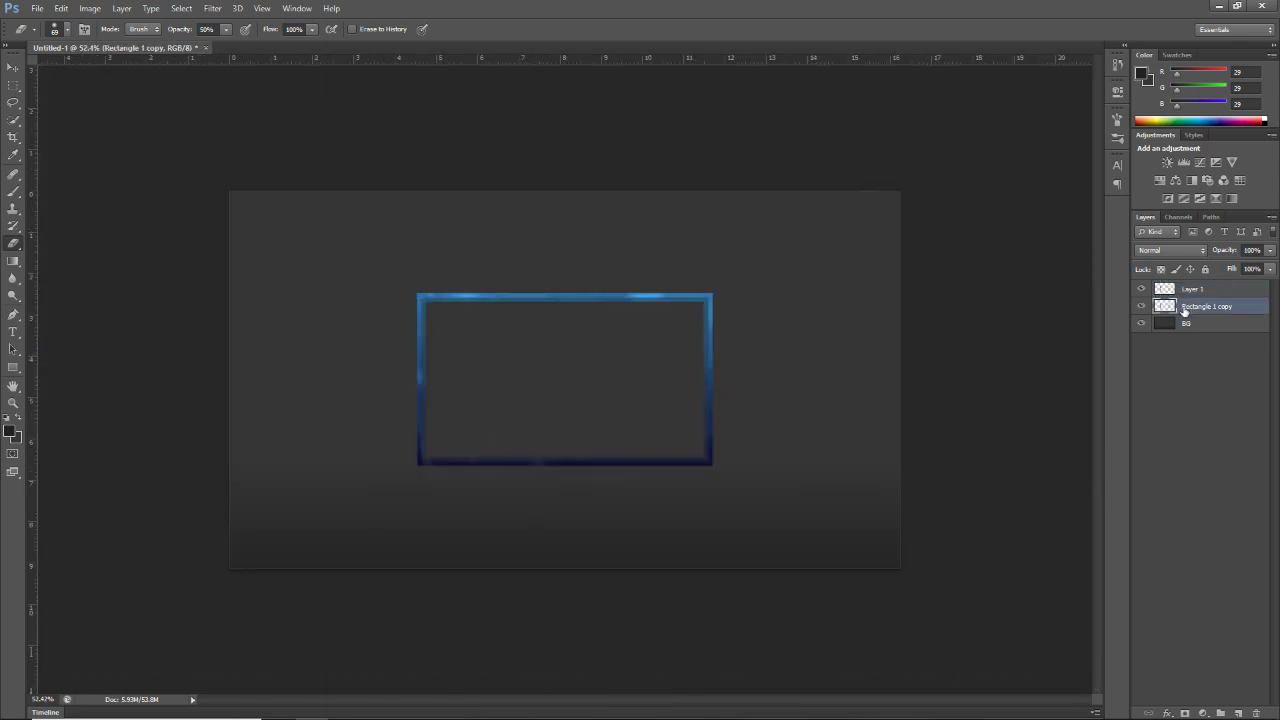
pyautogui.keyDown('shift'); pyautogui.click(1193, 290); pyautogui.keyUp('shift')
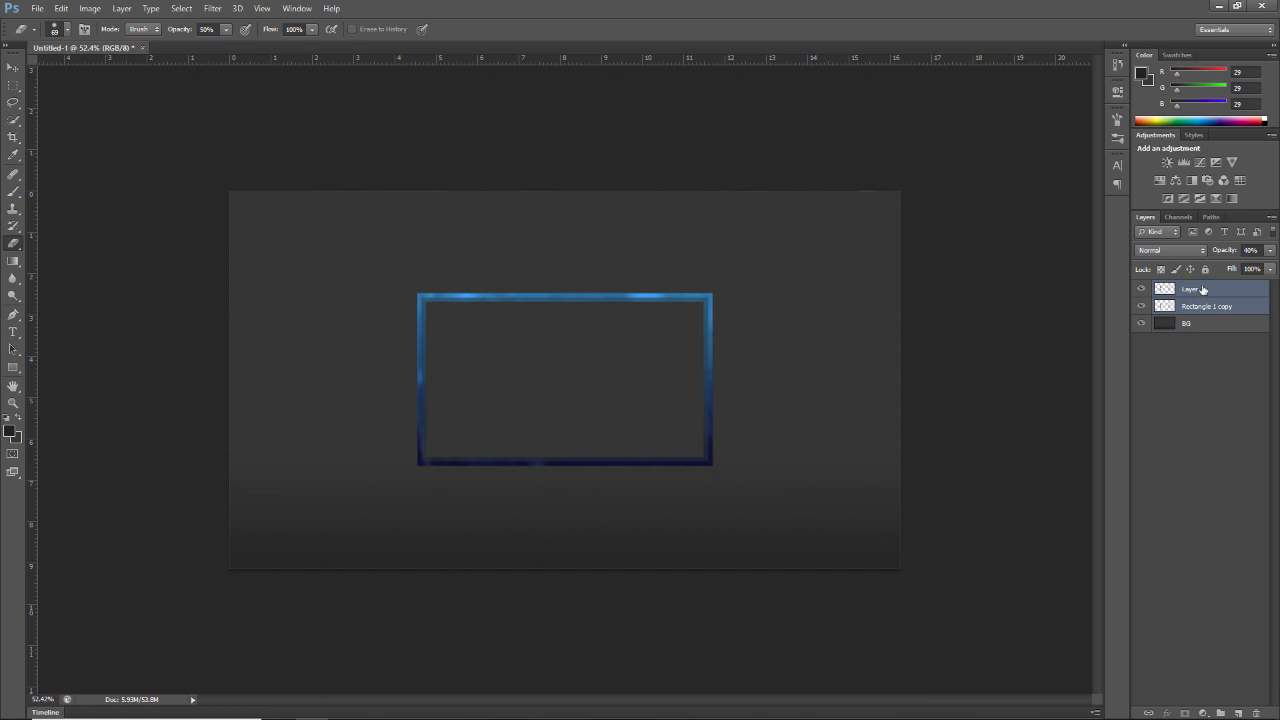
pyautogui.hotkey('ctrl', 'e')
pyautogui.press('v')
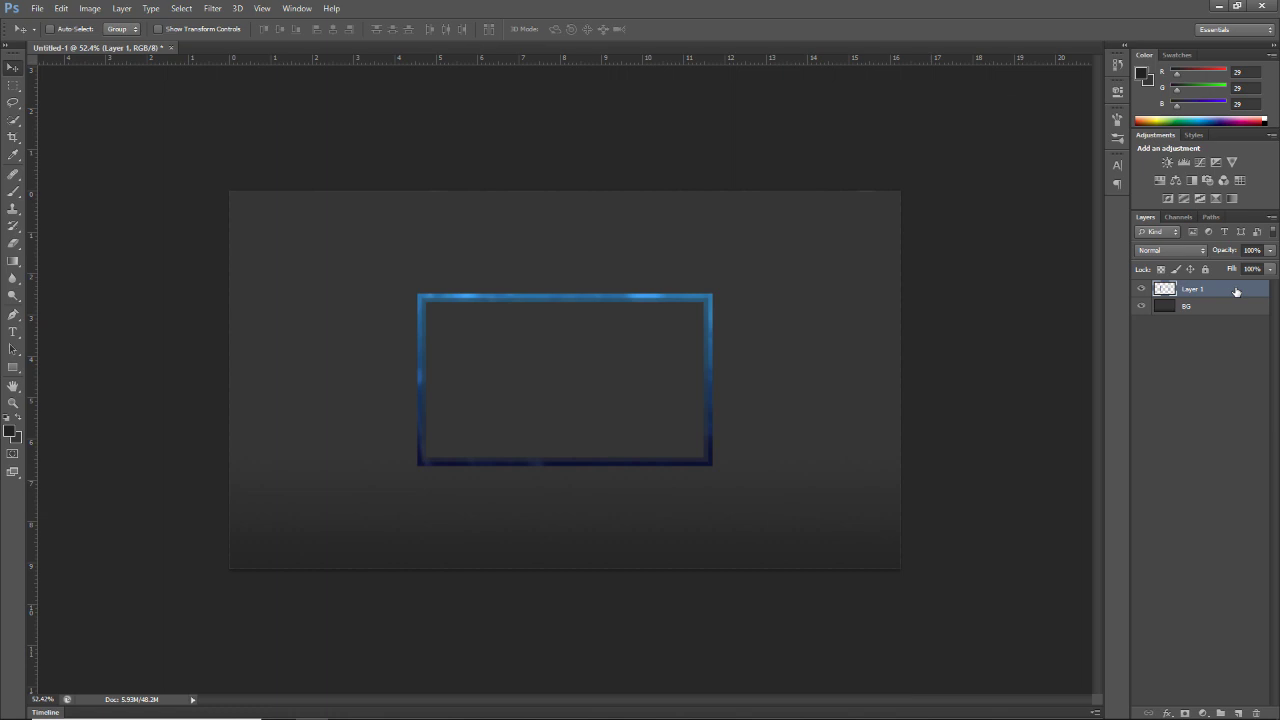
# - Enable Bevel & Emboss on Layer 1 with Inner Bevel style and Up direction
pyautogui.doubleClick(1184, 292)
pyautogui.click(428, 234)
pyautogui.moveTo(430, 179); pyautogui.dragTo(710, 170)
pyautogui.hotkey('ctrl', '+')
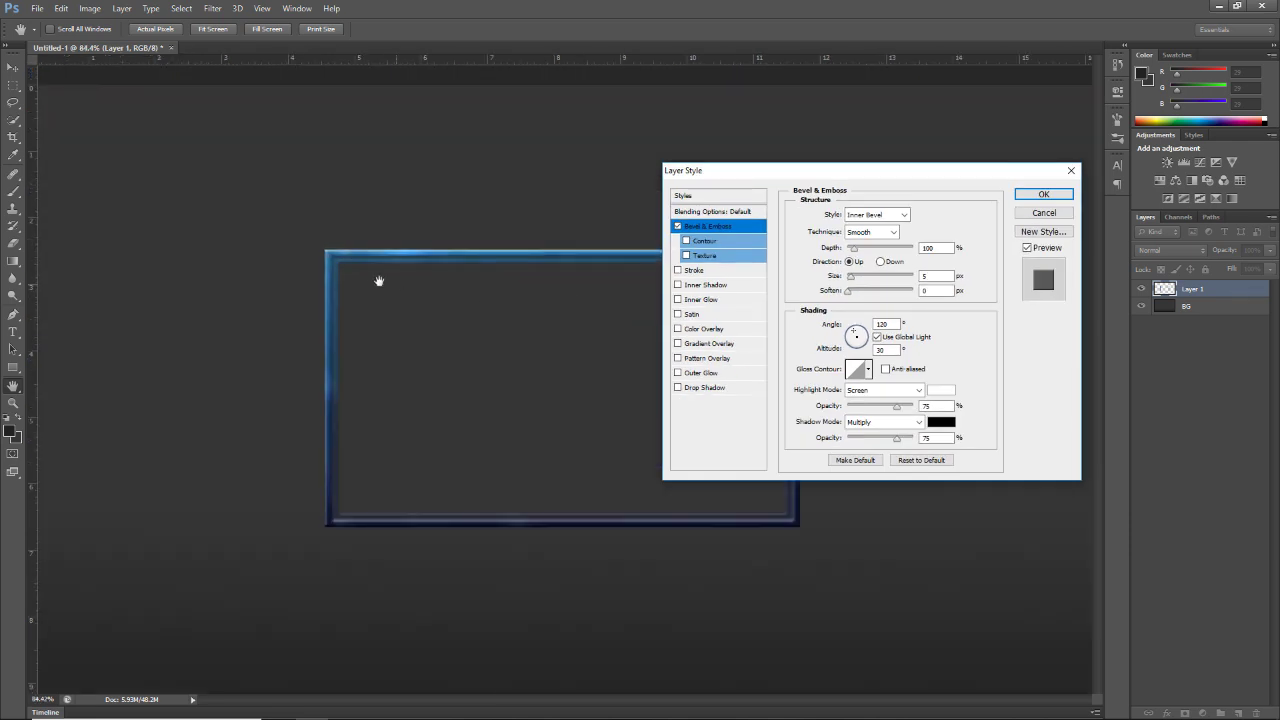
pyautogui.scroll(2, 379, 281)
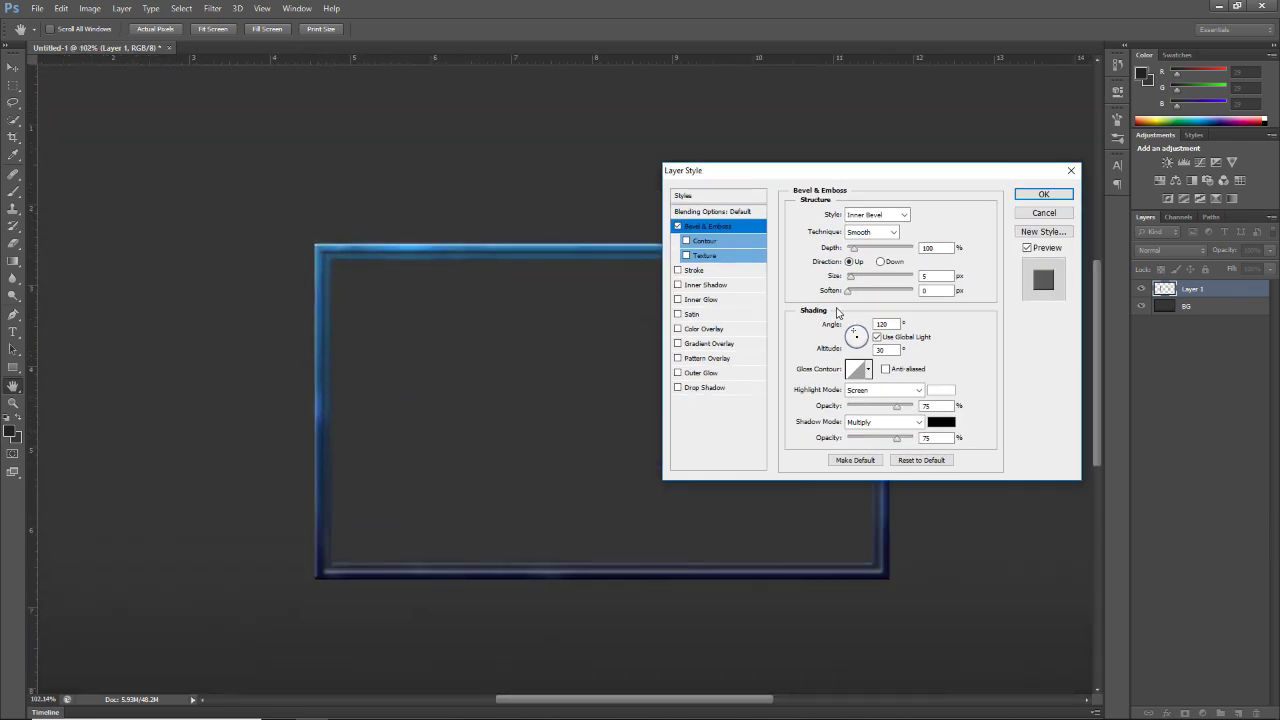
pyautogui.click(890, 215)
pyautogui.click(881, 226)
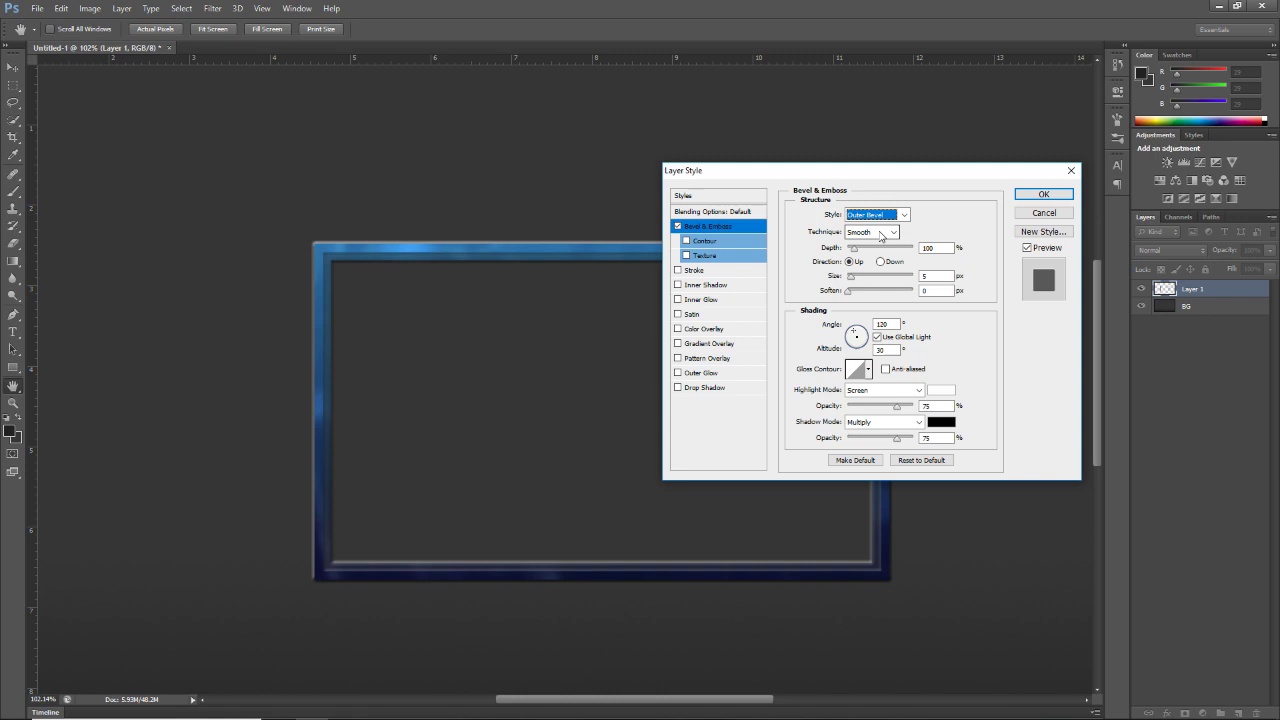
pyautogui.click(879, 216)
pyautogui.click(874, 236)
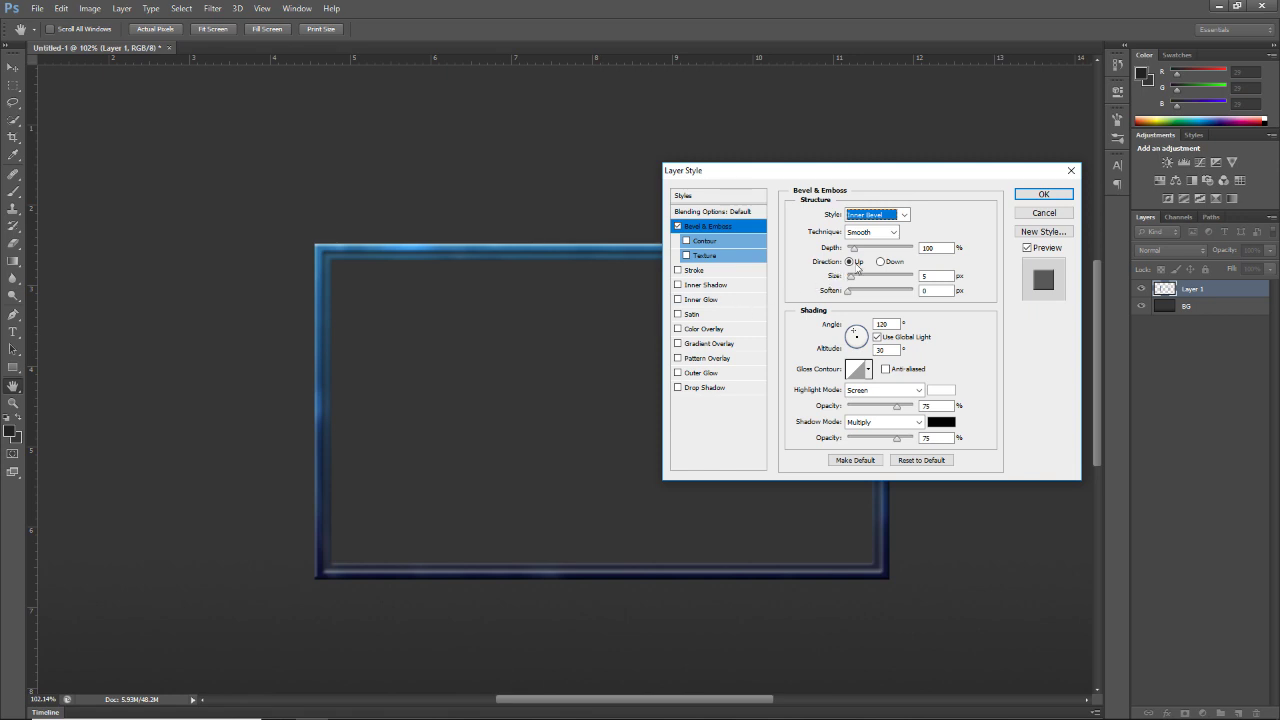
pyautogui.click(880, 262)
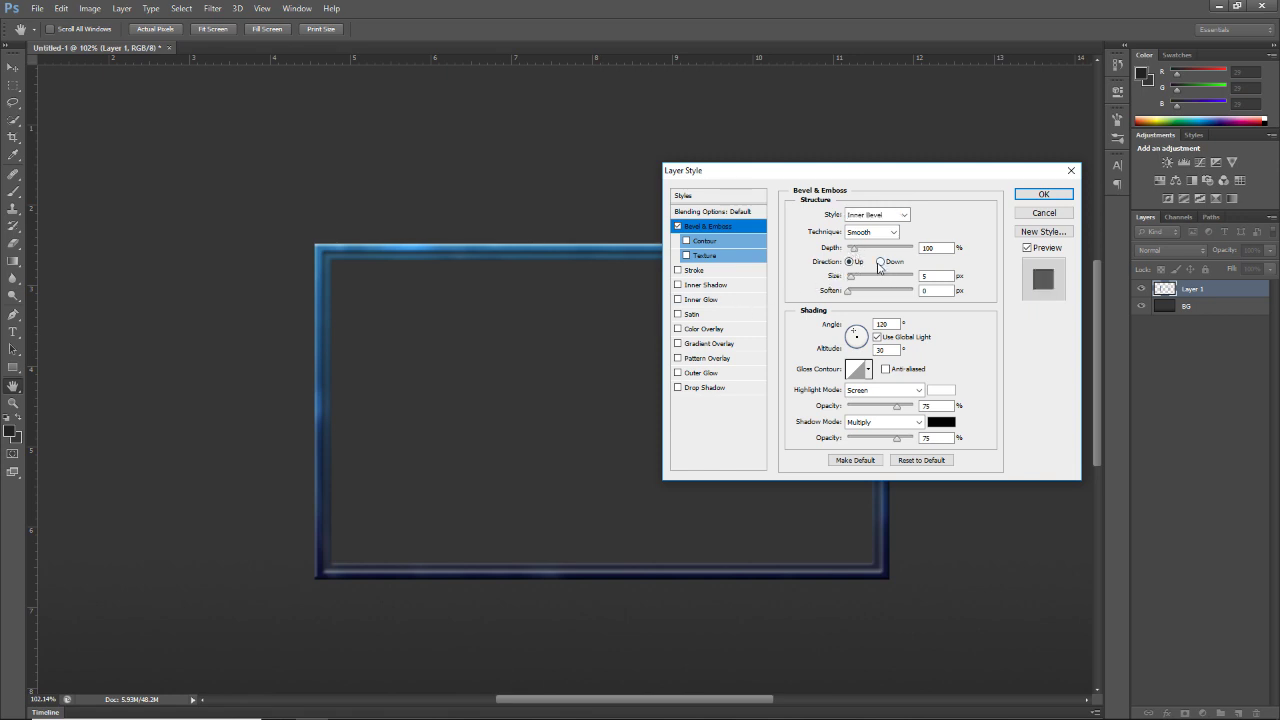
pyautogui.click(849, 261)
# - Finish the bevel with Smooth technique, 62% depth, Inner Bevel and 2 px soften, then apply it
pyautogui.moveTo(853, 248); pyautogui.dragTo(848, 249)
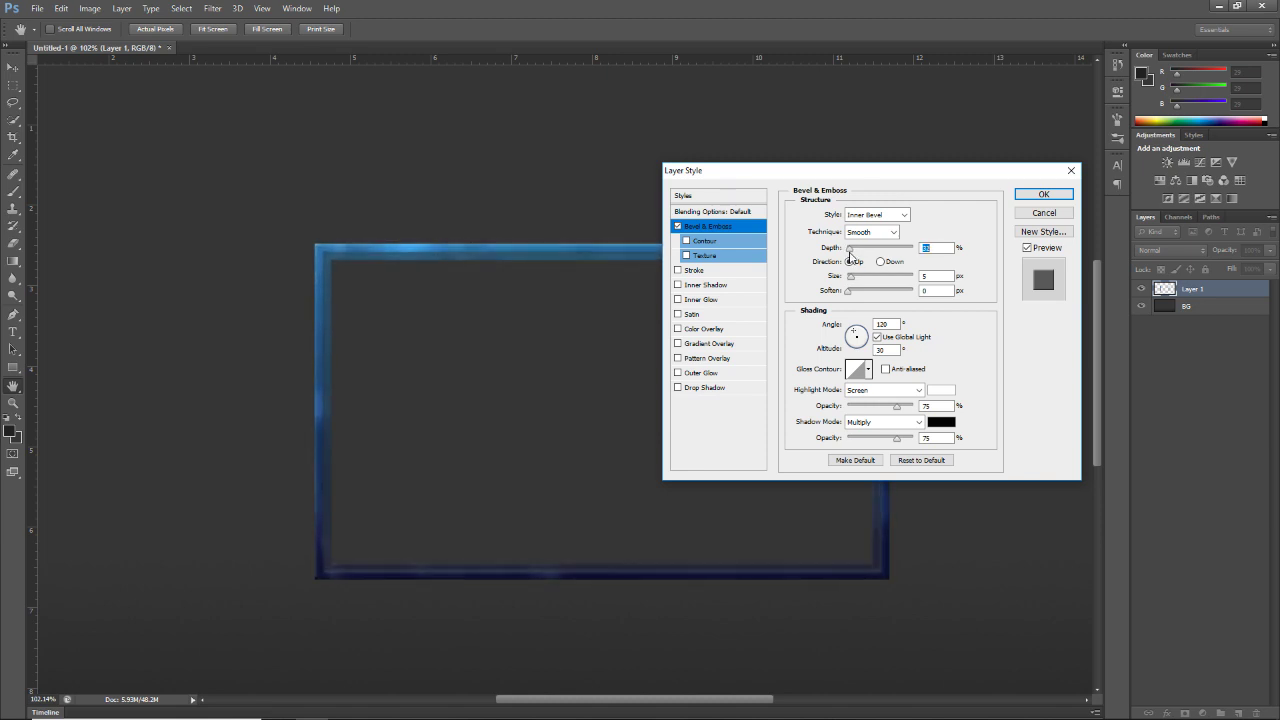
pyautogui.click(858, 250)
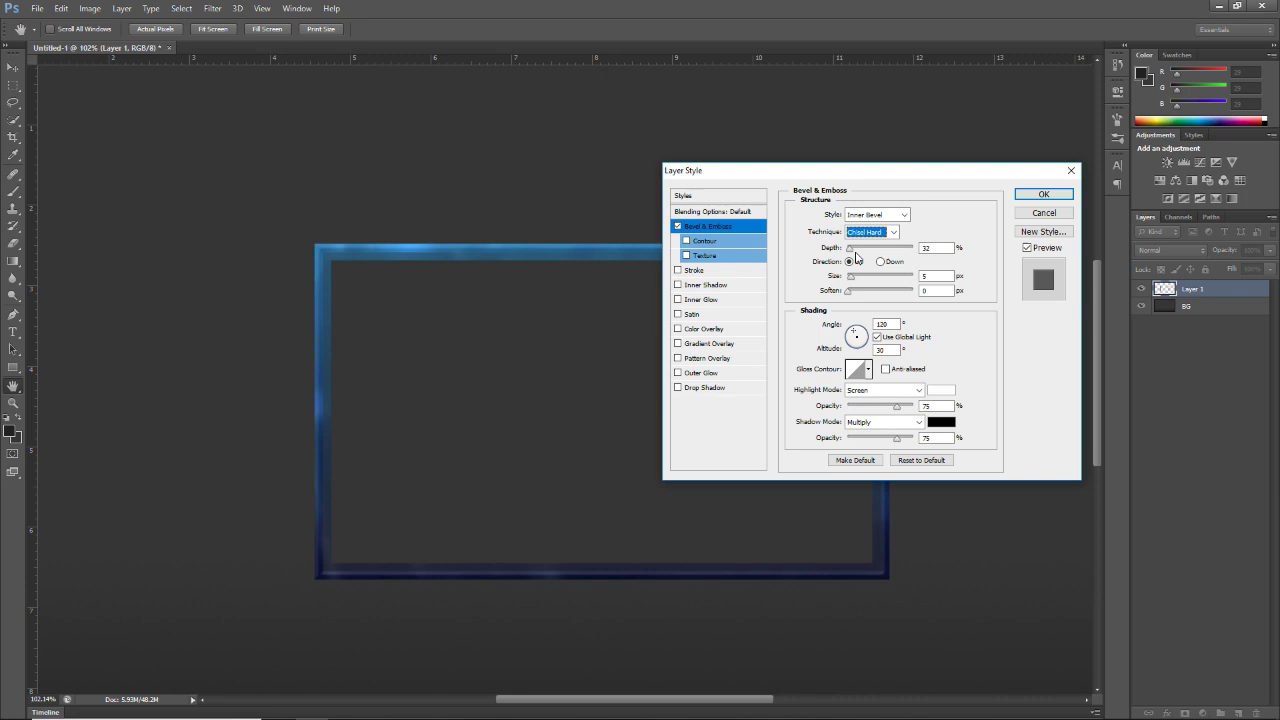
pyautogui.moveTo(848, 250); pyautogui.dragTo(852, 250)
pyautogui.click(866, 232)
pyautogui.click(858, 242)
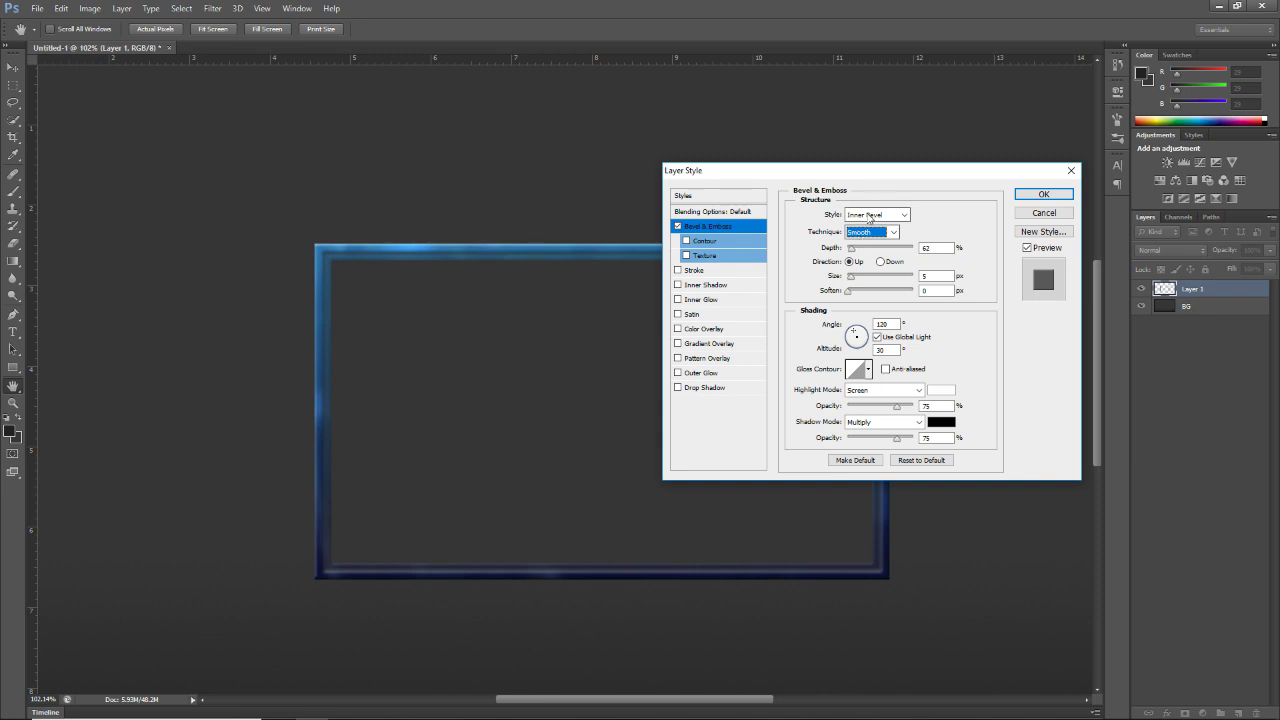
pyautogui.click(870, 215)
pyautogui.click(866, 244)
pyautogui.click(869, 215)
pyautogui.click(868, 227)
pyautogui.click(869, 215)
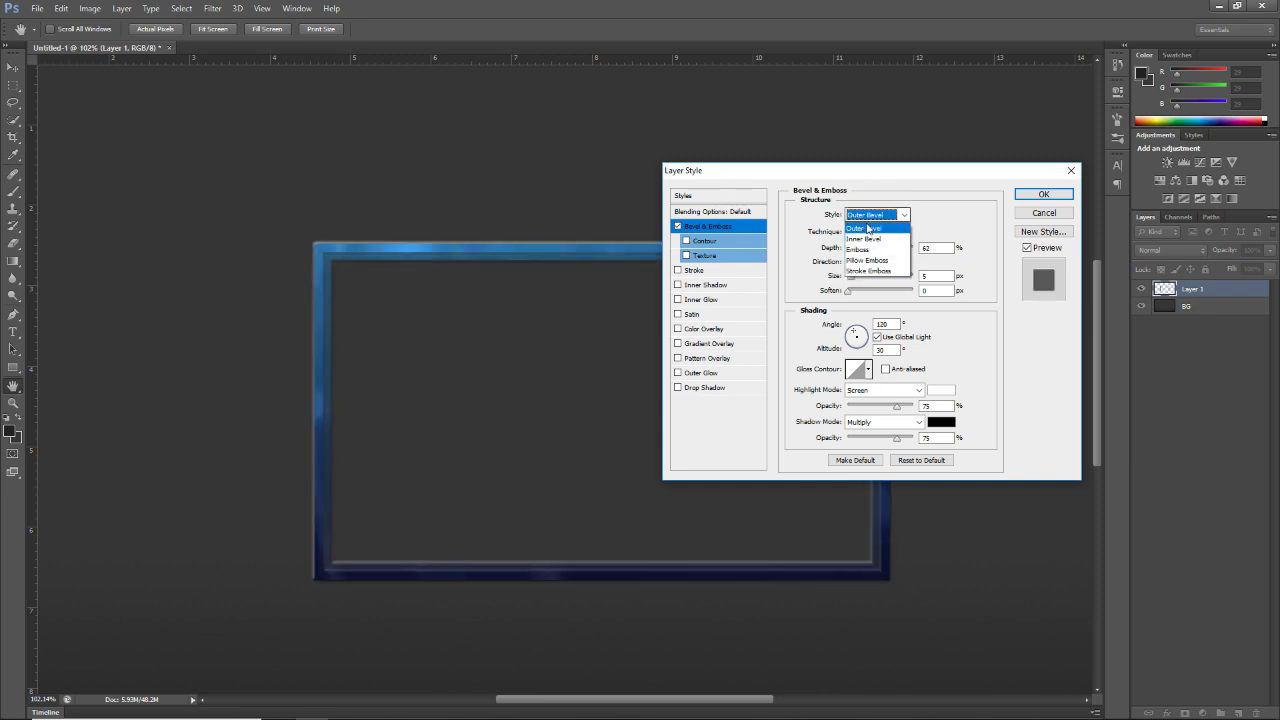
pyautogui.click(869, 236)
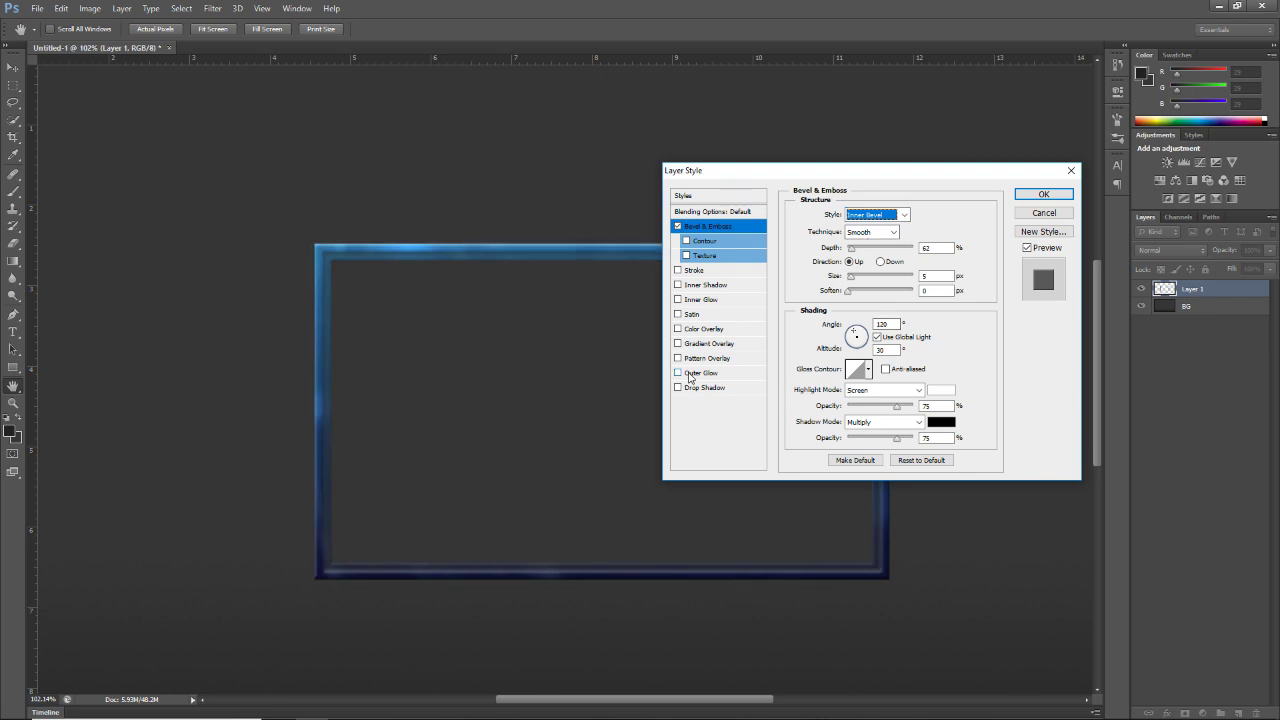
pyautogui.click(855, 291)
pyautogui.moveTo(855, 284); pyautogui.dragTo(851, 290)
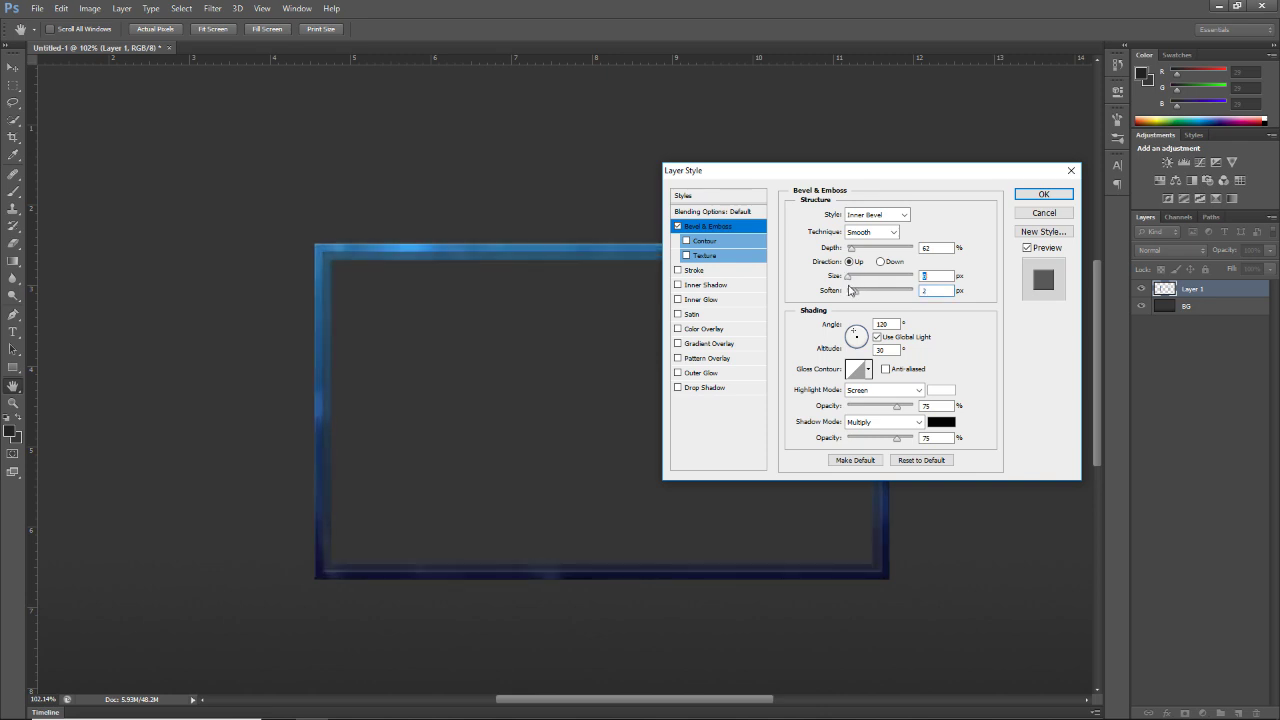
pyautogui.click(1033, 202)
# - Add a new empty Layer 2 above the frame
pyautogui.hotkey('ctrl', 'shift', 'alt', 'n')
pyautogui.press('p')
pyautogui.scroll(1, 808, 306)
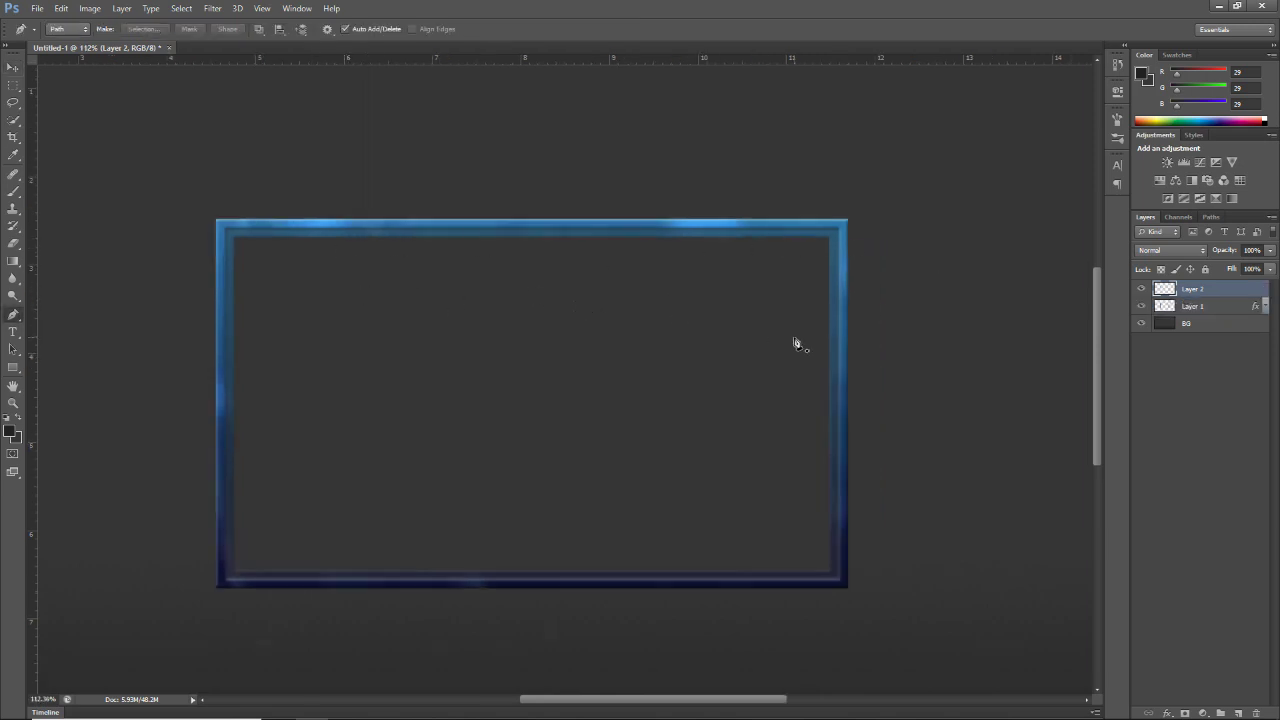
# - Draw a four-corner pen path with a slanted right edge inside the frame
pyautogui.scroll(-2, 797, 346)
pyautogui.scroll(-1, 770, 392)
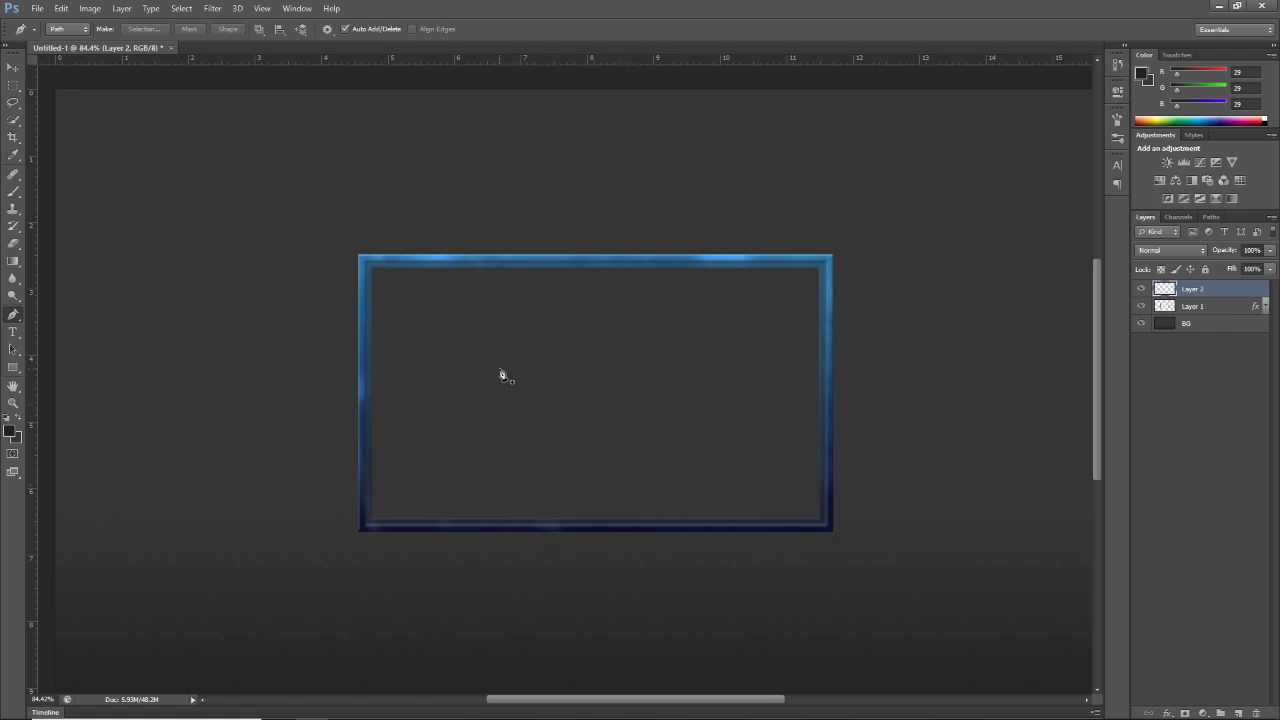
pyautogui.scroll(2, 500, 373)
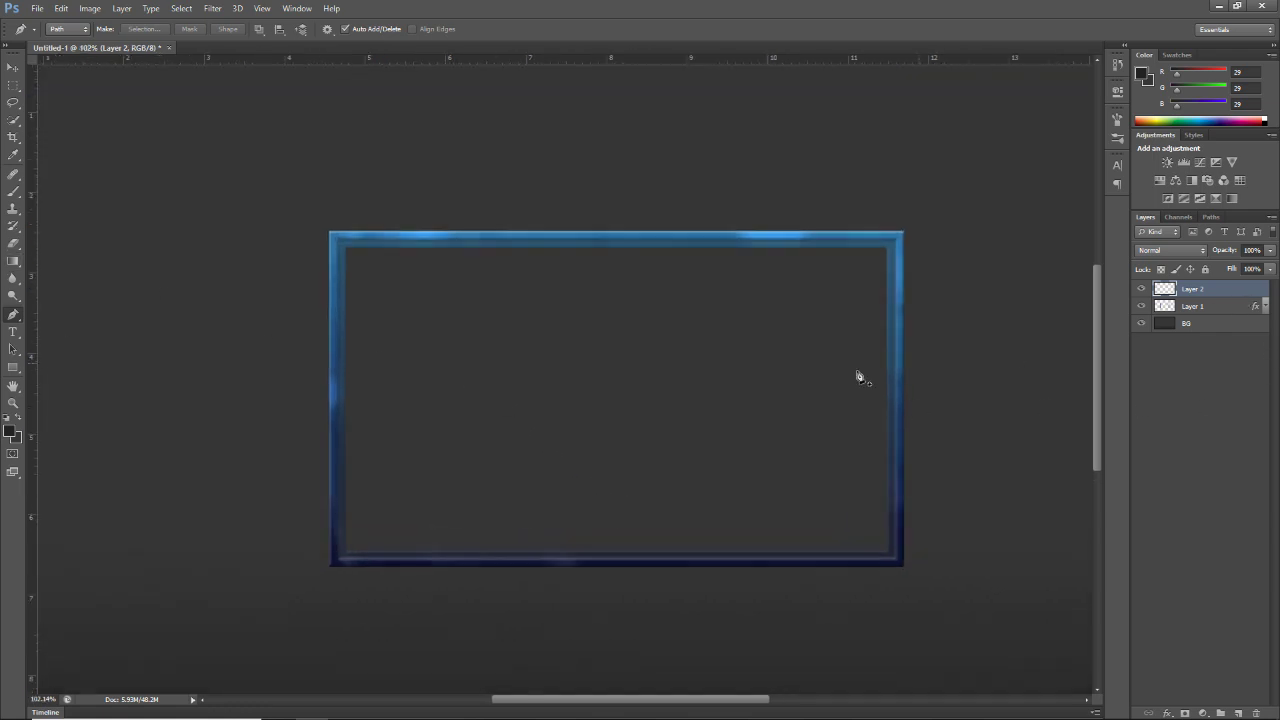
pyautogui.click(431, 380)
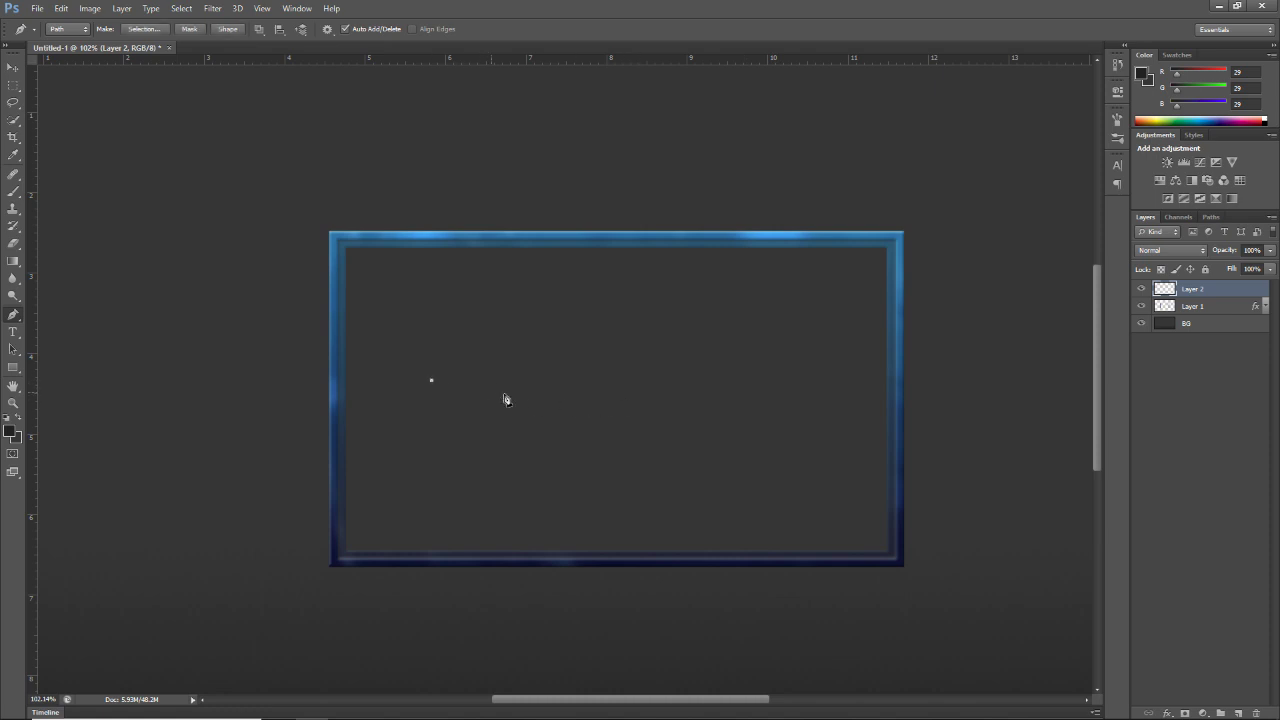
pyautogui.click(587, 380)
pyautogui.moveTo(558, 421); pyautogui.dragTo(559, 416)
pyautogui.click(437, 417)
# - Fill the path with black, then delete the leftover path
pyautogui.rightClick(476, 405)
pyautogui.click(516, 482)
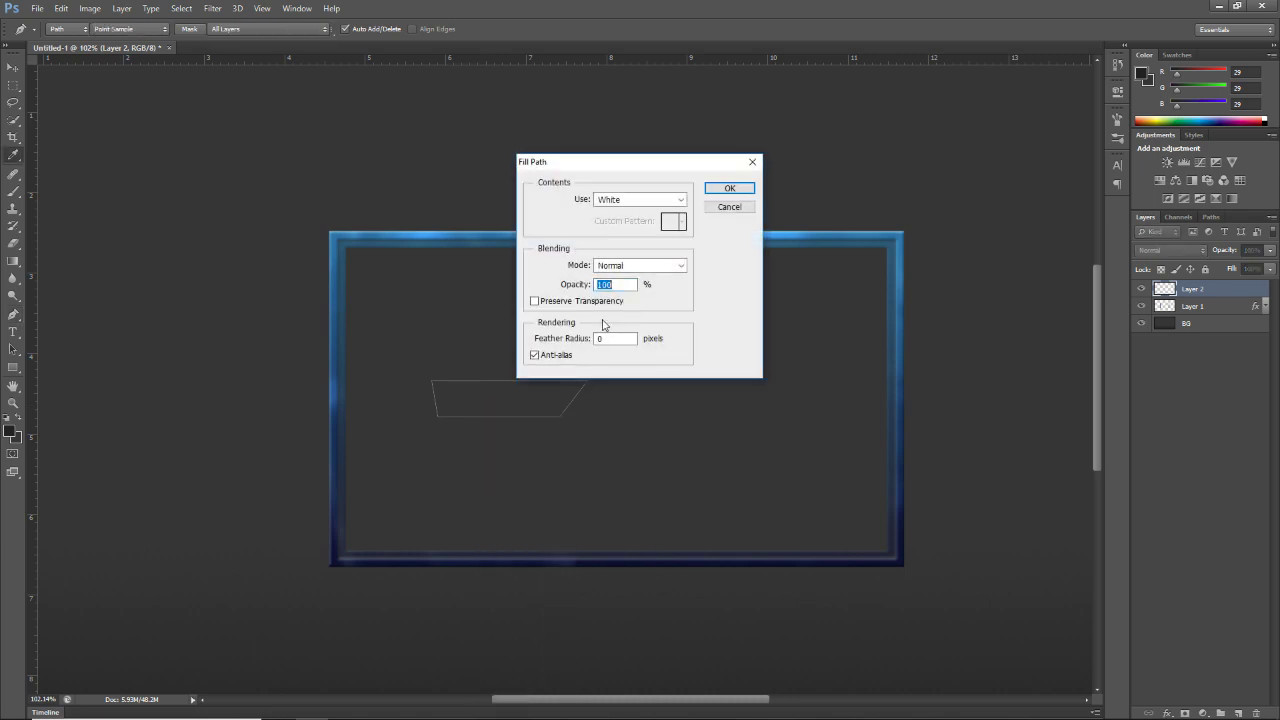
pyautogui.click(645, 199)
pyautogui.click(634, 294)
pyautogui.click(716, 197)
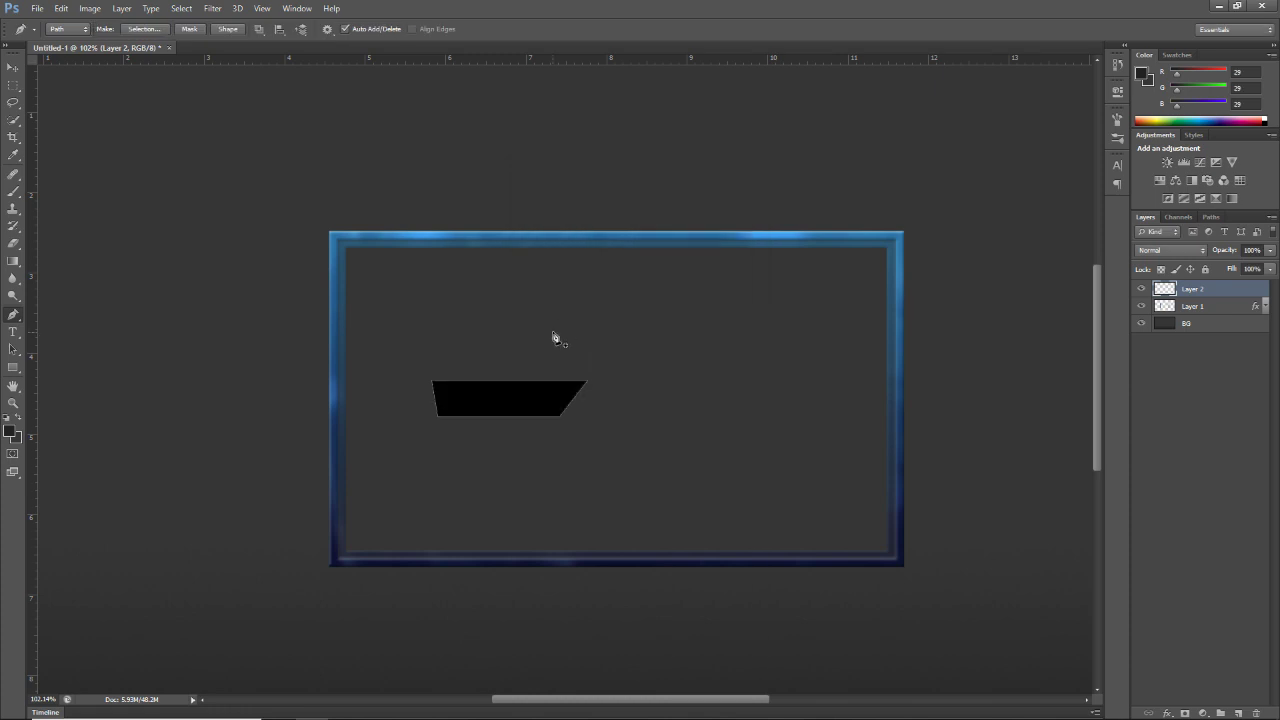
pyautogui.rightClick(543, 402)
pyautogui.click(562, 425)
# - Move the black shape right and down, duplicate it, and flip the copy horizontally
pyautogui.press('v')
pyautogui.moveTo(527, 412); pyautogui.dragTo(706, 450)
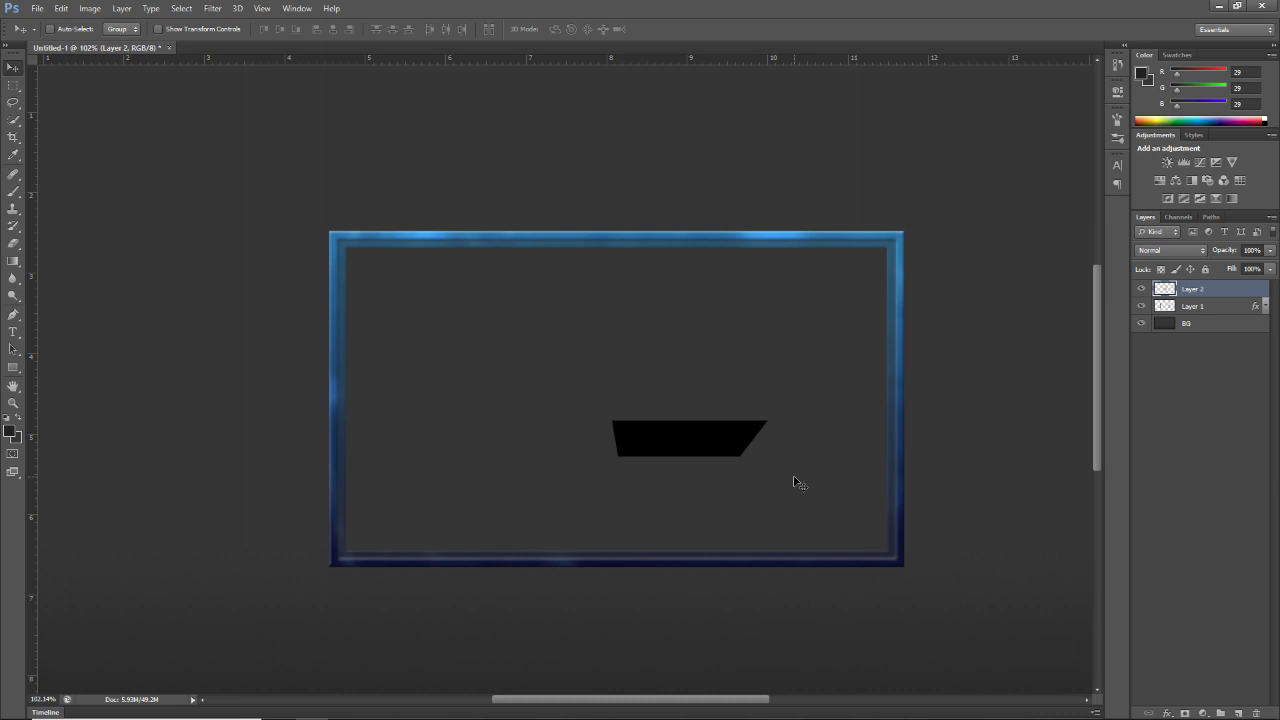
pyautogui.hotkey('ctrl', 'j')
pyautogui.hotkey('ctrl', 't')
pyautogui.rightClick(670, 440)
pyautogui.click(733, 640)
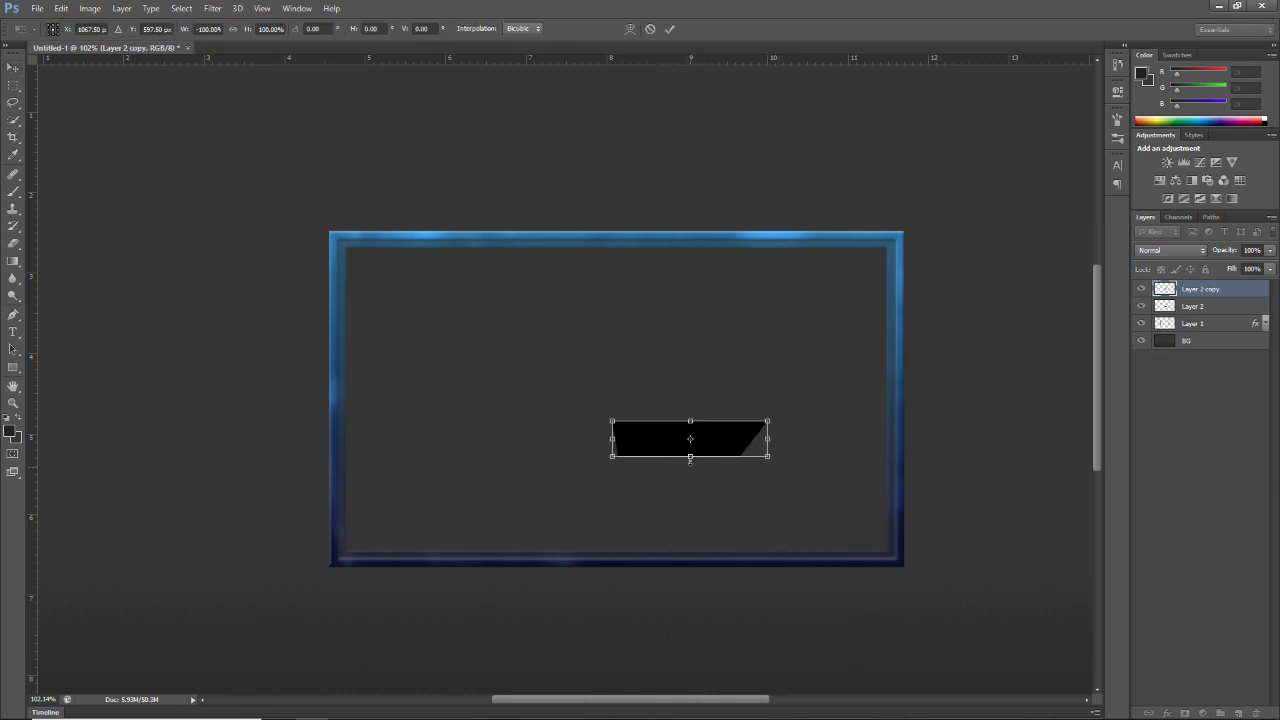
# - Slide the mirrored copy left until it meets the original half without a seam
pyautogui.moveTo(706, 442); pyautogui.dragTo(545, 437)
pyautogui.press('Return')
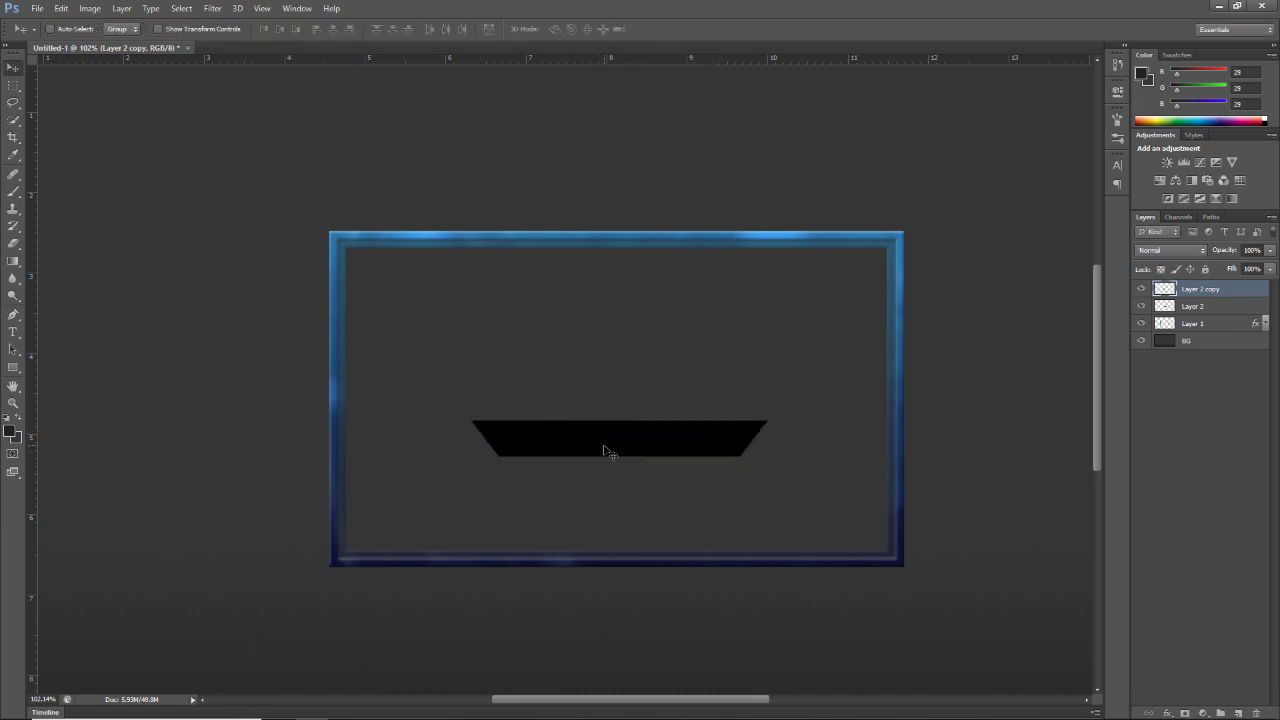
pyautogui.moveTo(607, 451); pyautogui.dragTo(583, 446)
pyautogui.moveTo(583, 446); pyautogui.dragTo(645, 463)
pyautogui.press('Right')
pyautogui.press('Right')
# - Merge Layer 2 and Layer 2 copy into one trapezoid layer, undoing the accidental merge into Layer 1
pyautogui.keyDown('shift'); pyautogui.click(1199, 308); pyautogui.keyUp('shift')
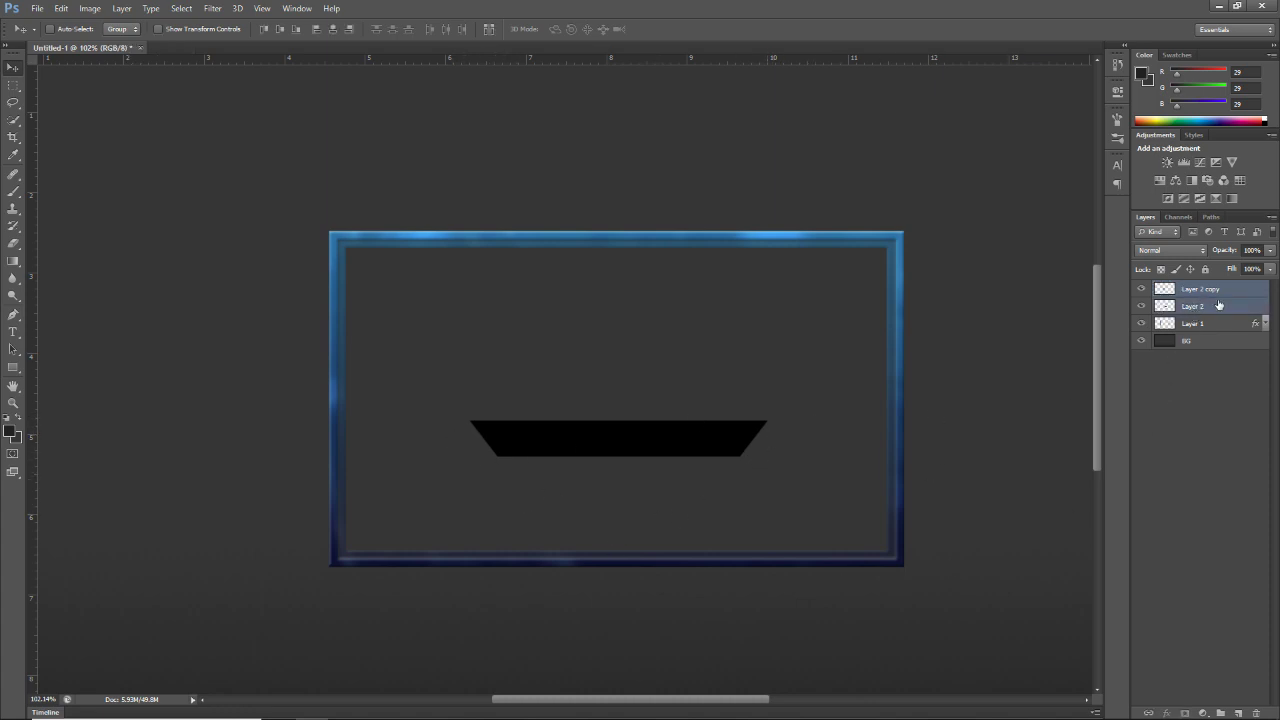
pyautogui.hotkey('ctrl', 'e')
pyautogui.scroll(-2, 669, 443)
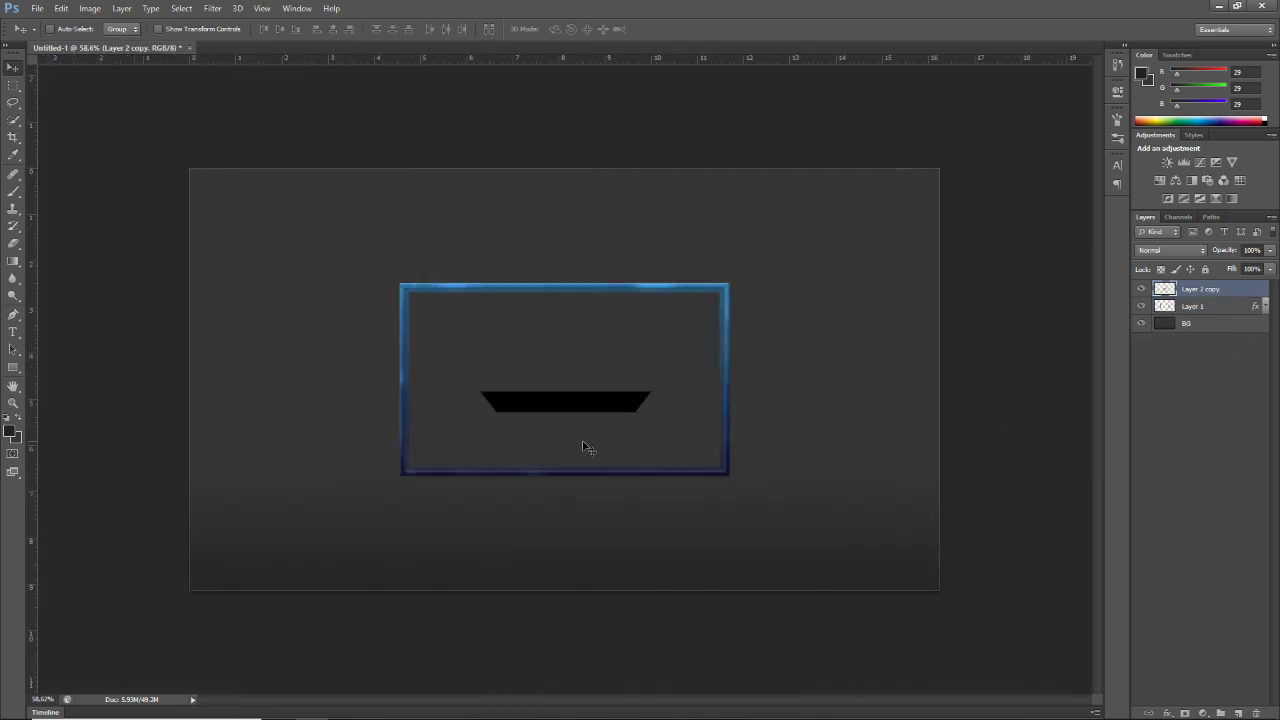
pyautogui.hotkey('ctrl', 'e')
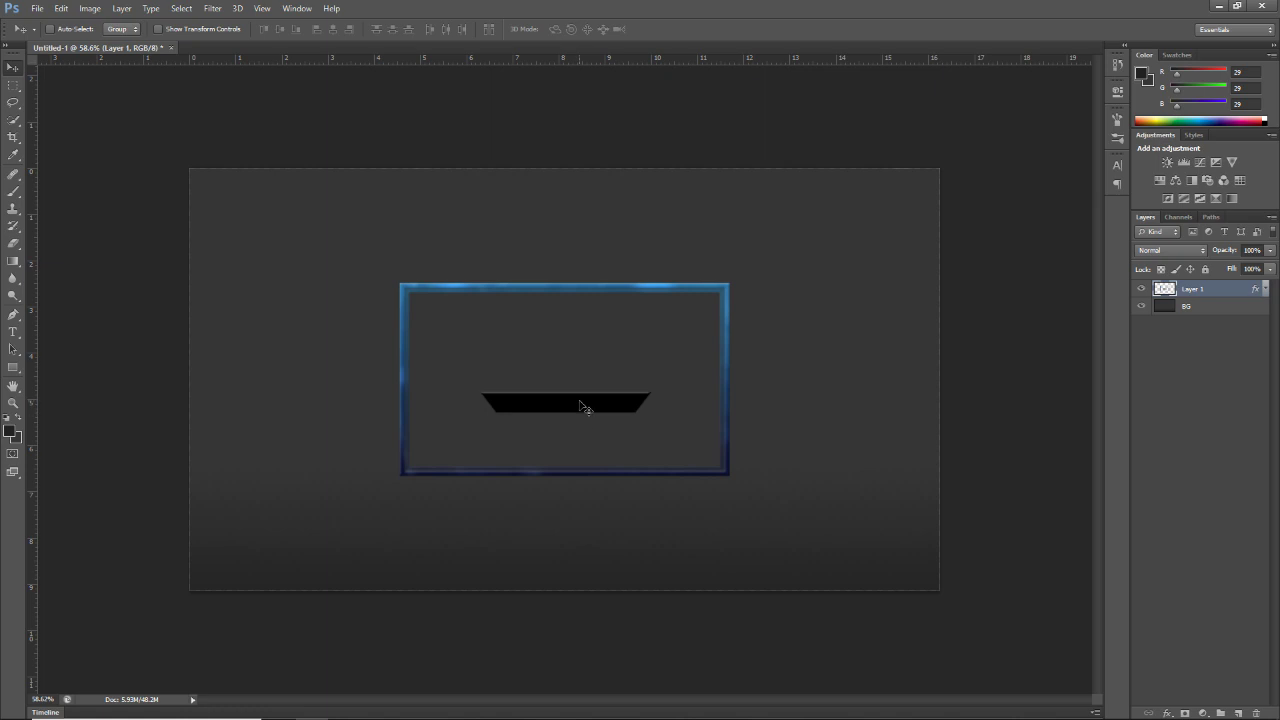
pyautogui.hotkey('ctrl', 'z')
# - Enlarge the trapezoid to about 172% and move it below the frame
pyautogui.hotkey('ctrl', 't')
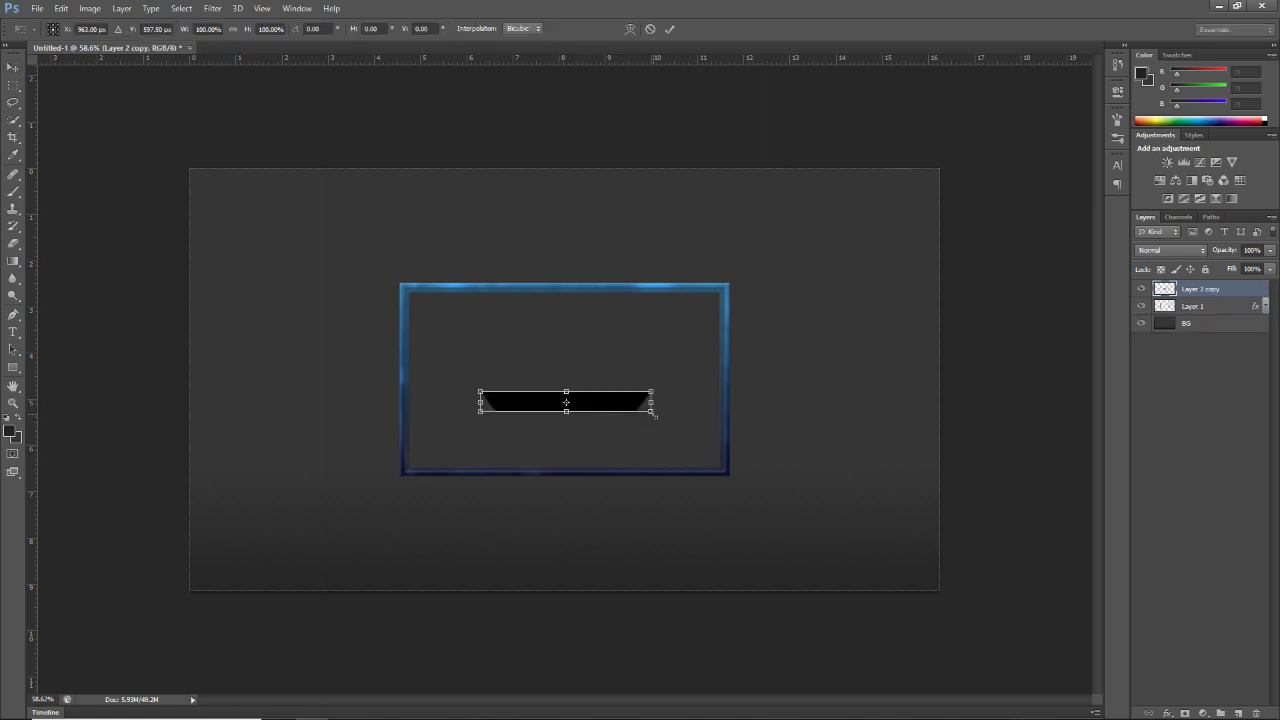
pyautogui.moveTo(652, 412); pyautogui.dragTo(724, 474)
pyautogui.press('Return')
pyautogui.moveTo(613, 404); pyautogui.dragTo(612, 493)
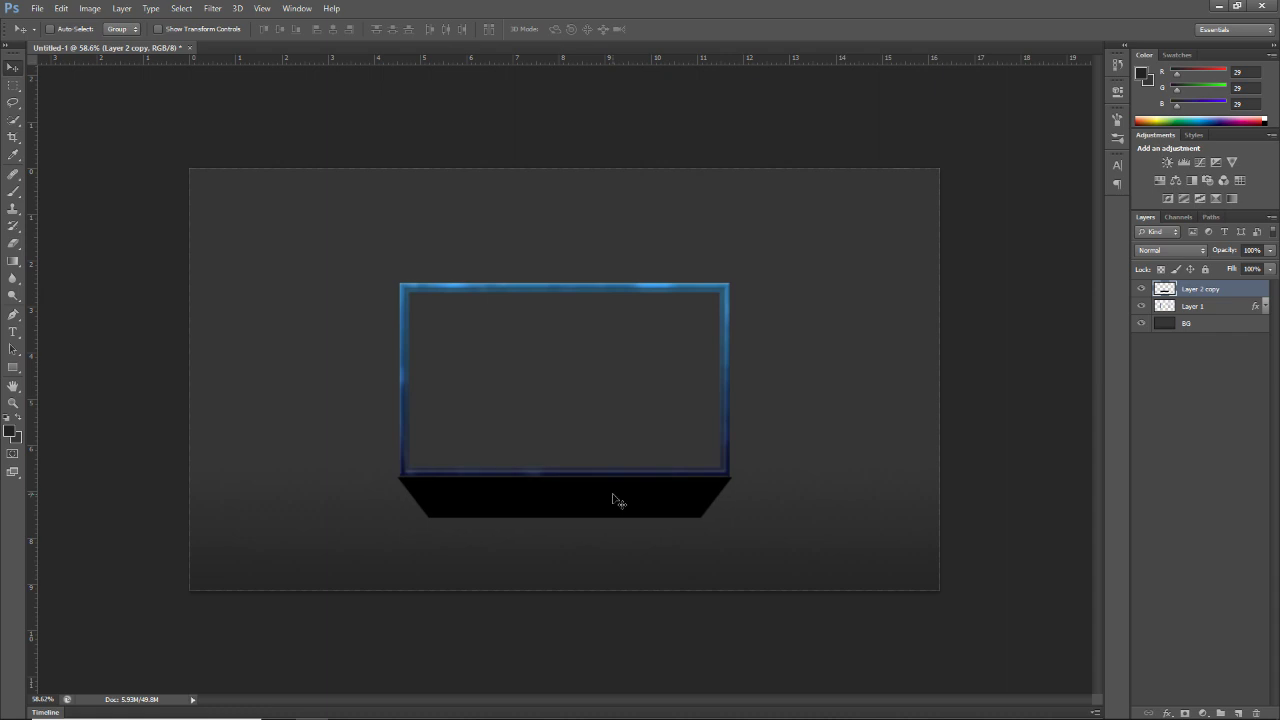
pyautogui.press('Down')
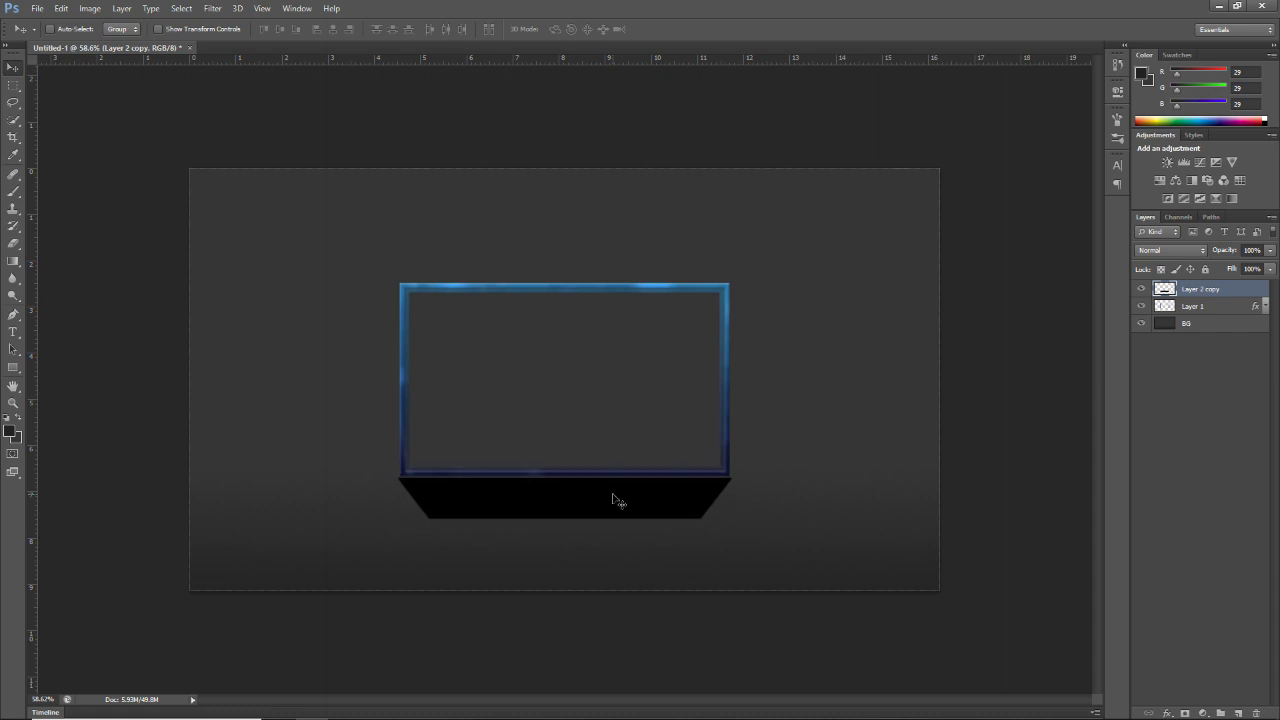
pyautogui.press('Up')
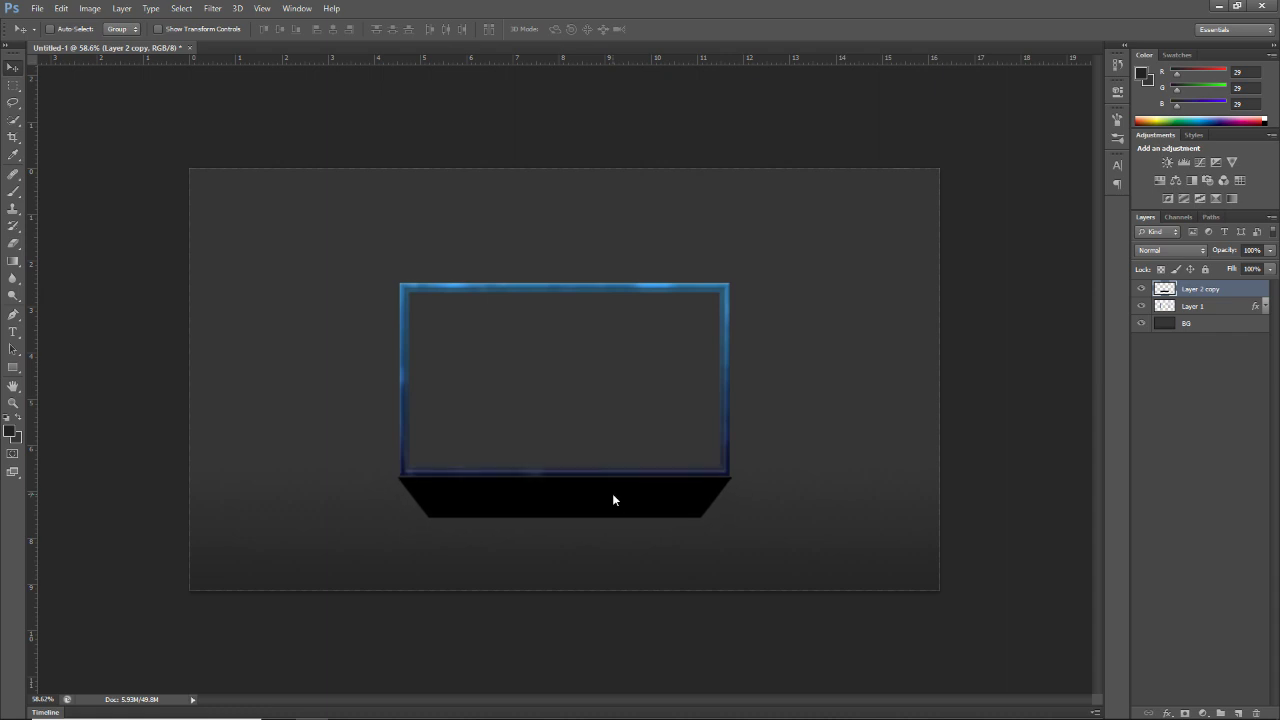
pyautogui.scroll(2, 628, 491)
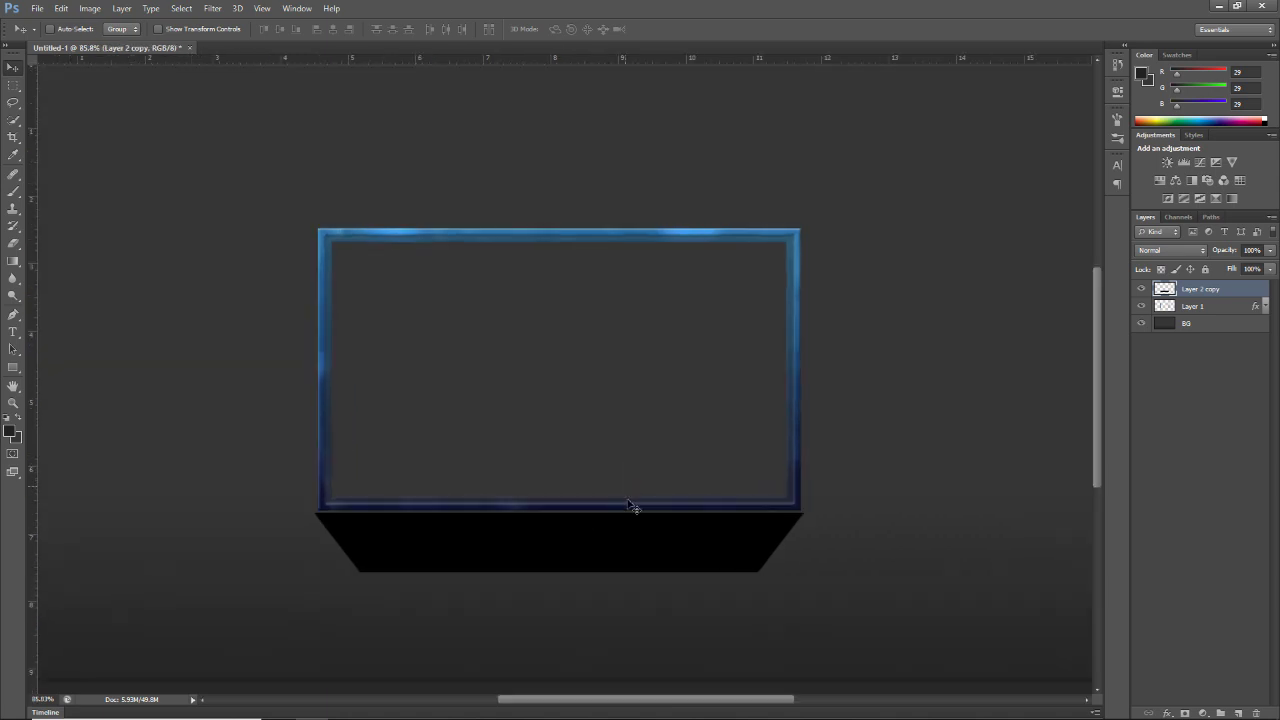
# - Shrink the trapezoid to about 71% and place it against the frame's bottom edge
pyautogui.hotkey('ctrl', 't')
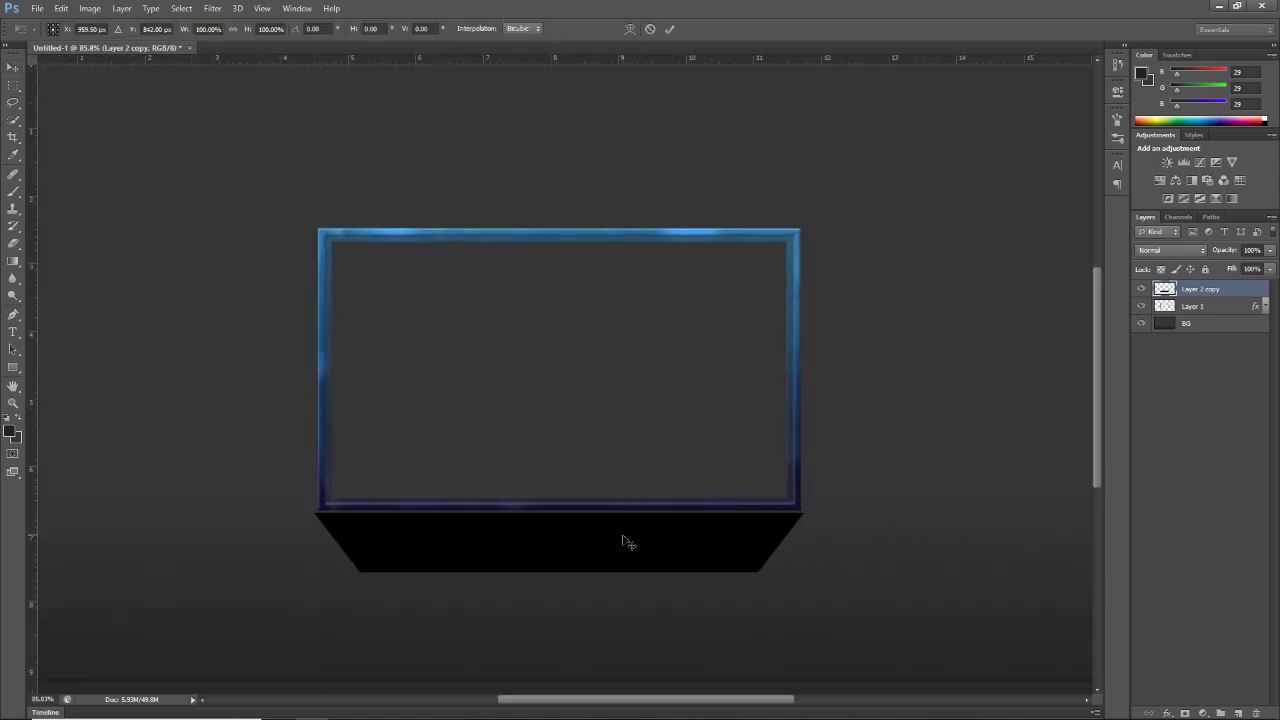
pyautogui.moveTo(806, 573); pyautogui.dragTo(735, 561)
pyautogui.press('Return')
pyautogui.moveTo(606, 543); pyautogui.dragTo(604, 540)
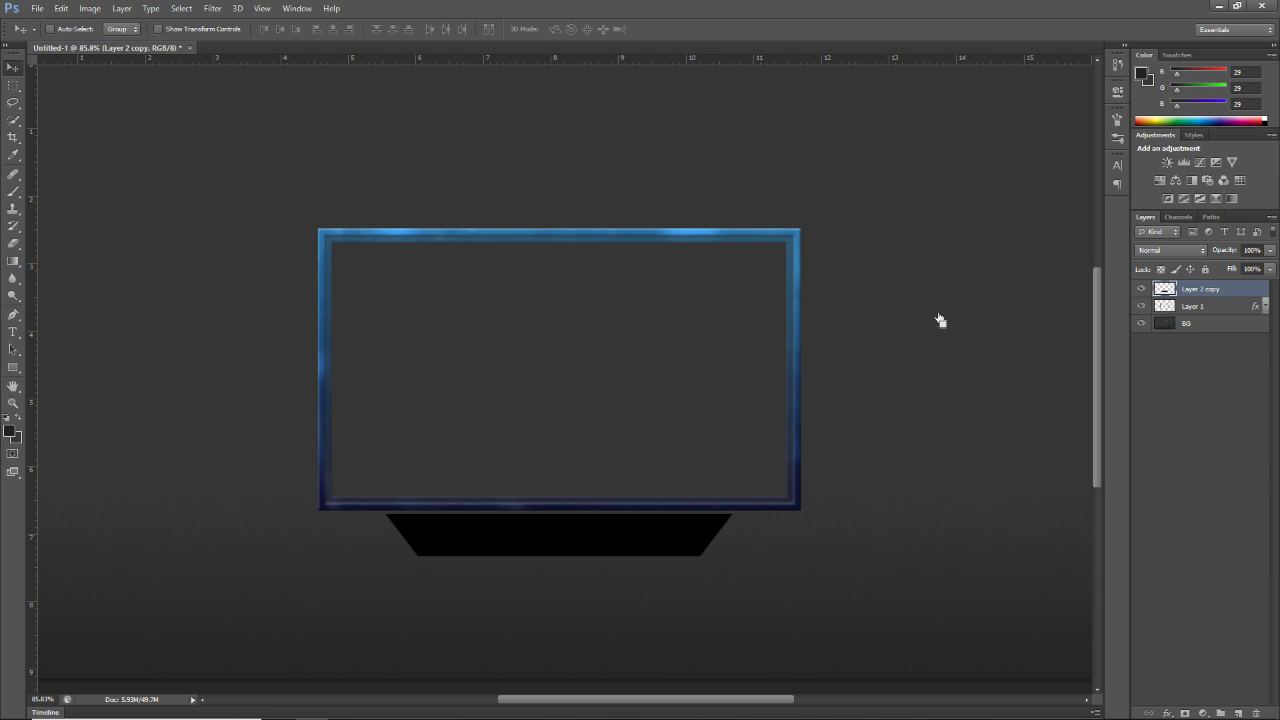
pyautogui.click(338, 31)
pyautogui.hotkey('ctrl', 'd')
# - Centre the Layer 2 copy stand horizontally on the Layer 1 frame outline with Align Horizontal Centers
pyautogui.click(1168, 309)
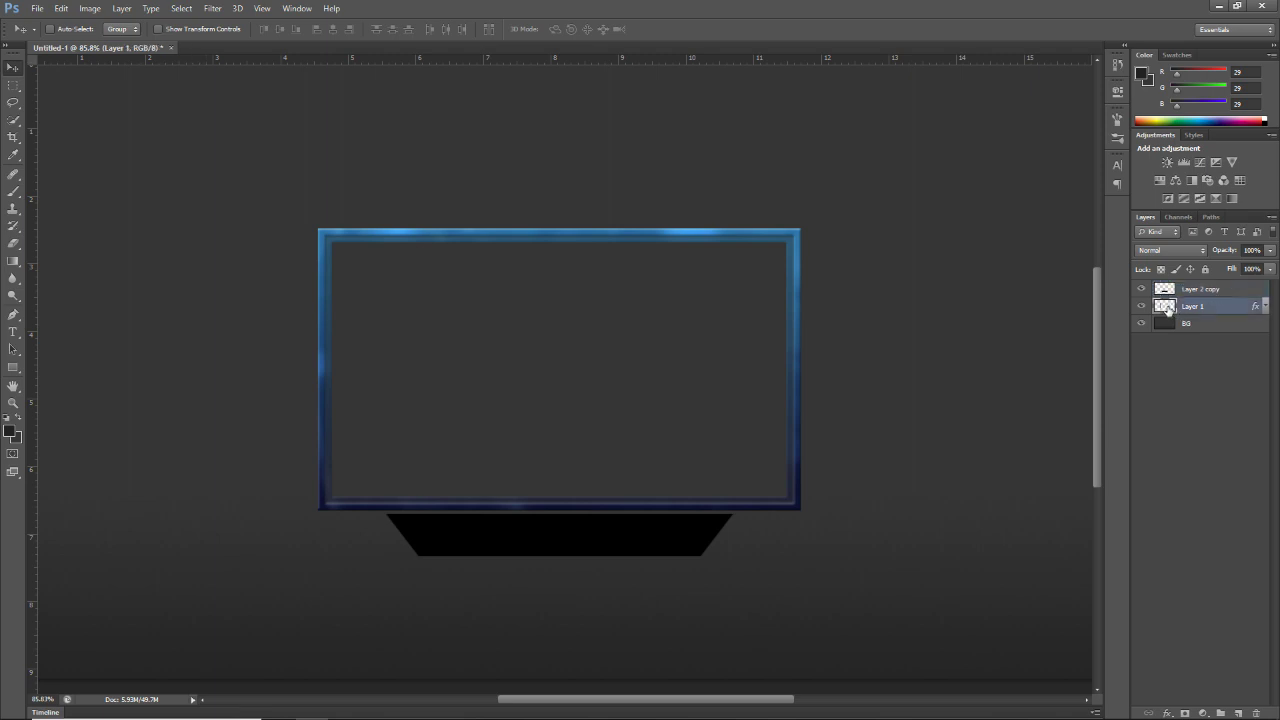
pyautogui.keyDown('ctrl'); pyautogui.click(1166, 308); pyautogui.keyUp('ctrl')
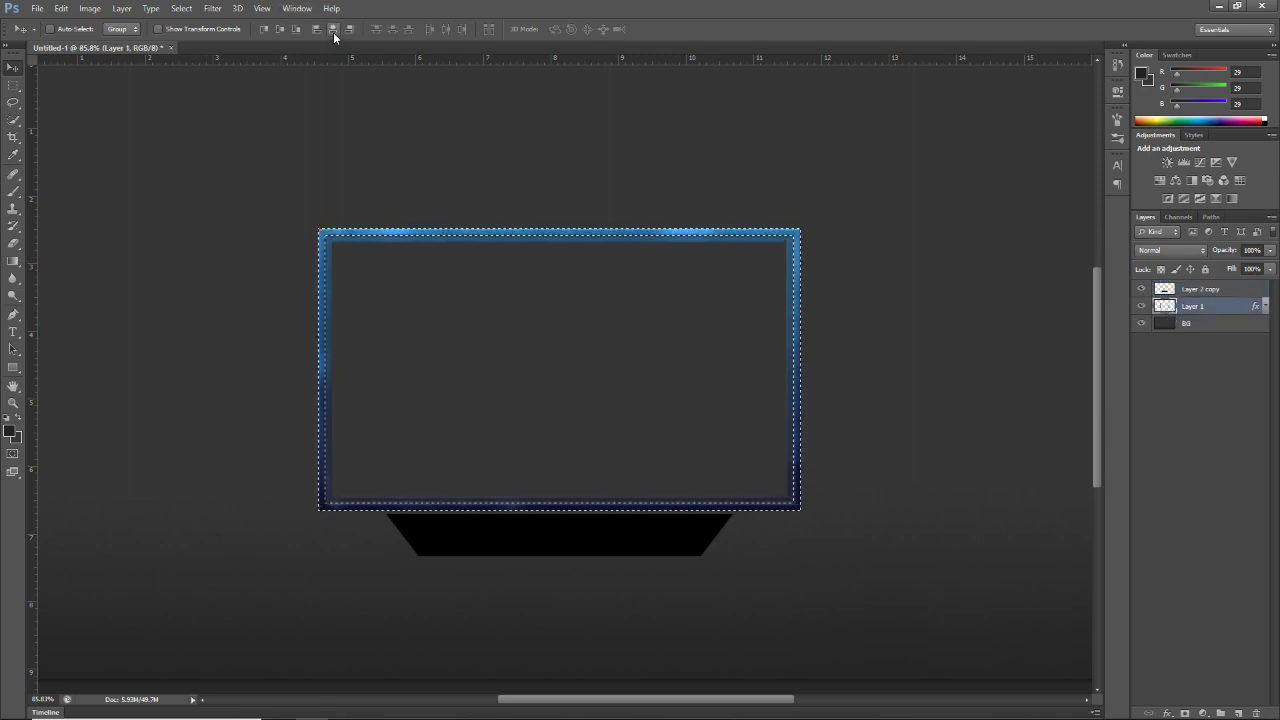
pyautogui.click(1165, 291)
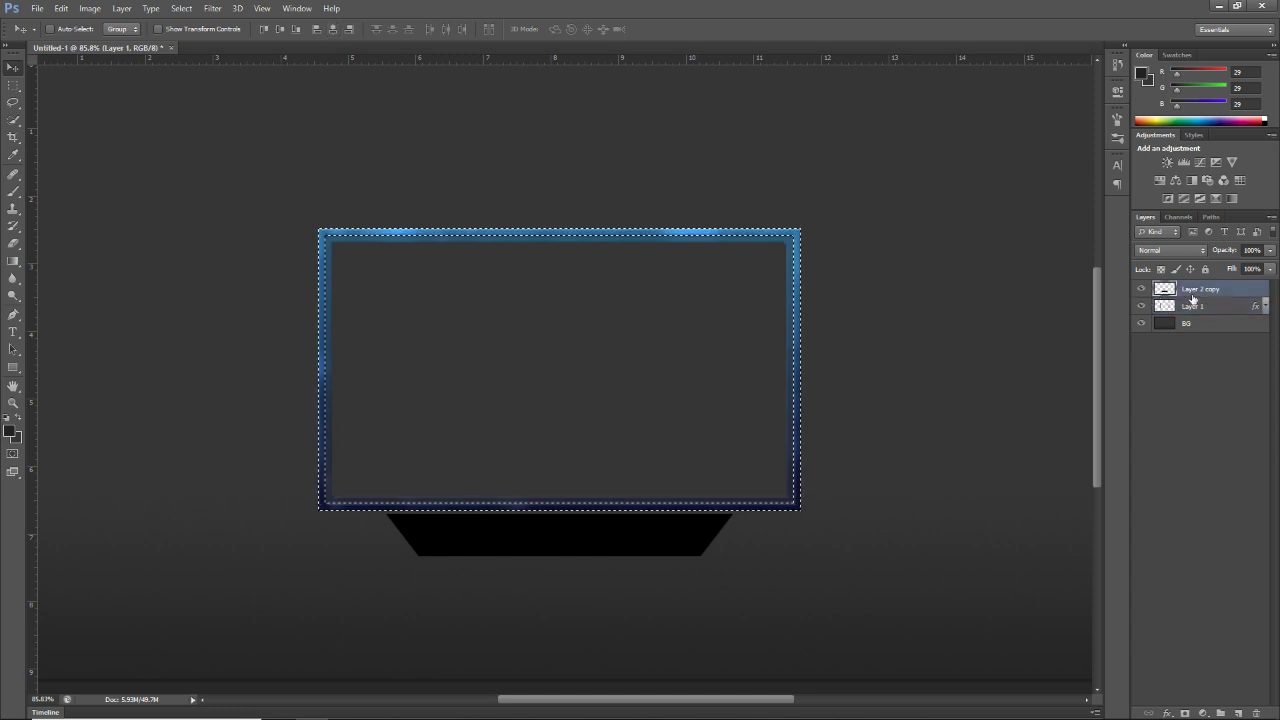
pyautogui.click(334, 30)
pyautogui.hotkey('ctrl', 'd')
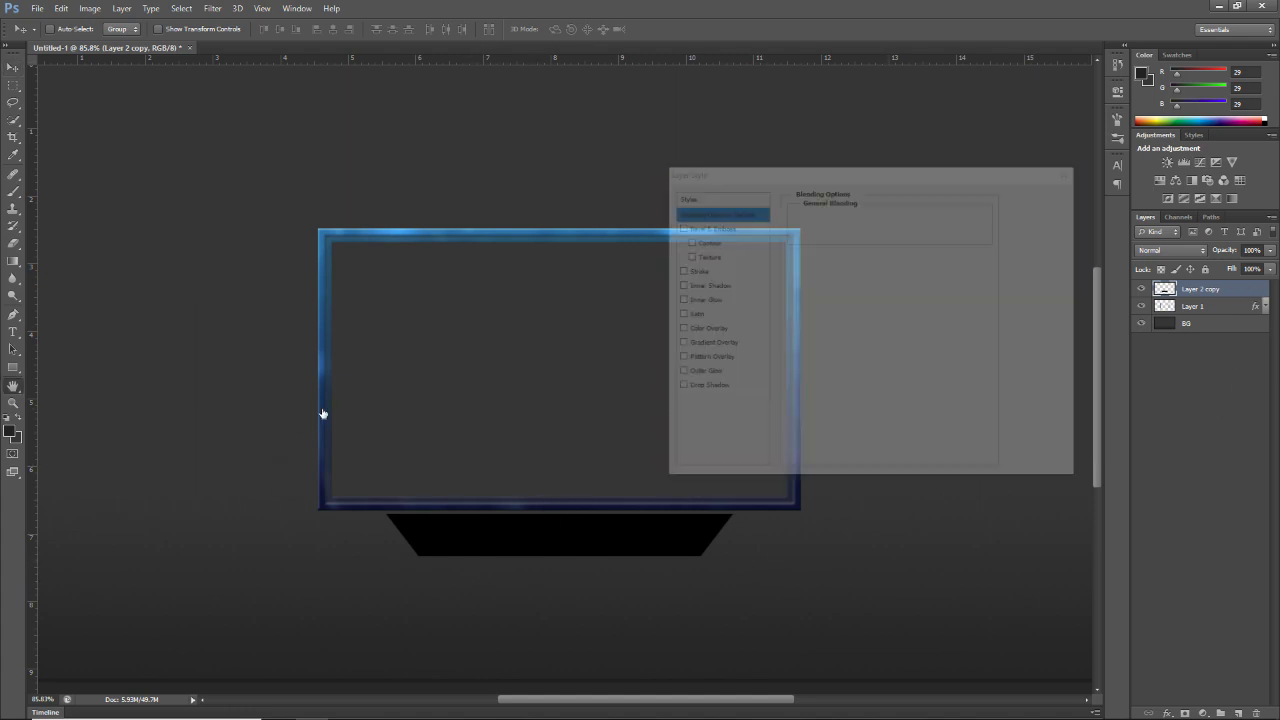
# - Apply a Blue Gradient overlay to the stand, then paste the soldier photo as a new layer
pyautogui.click(711, 344)
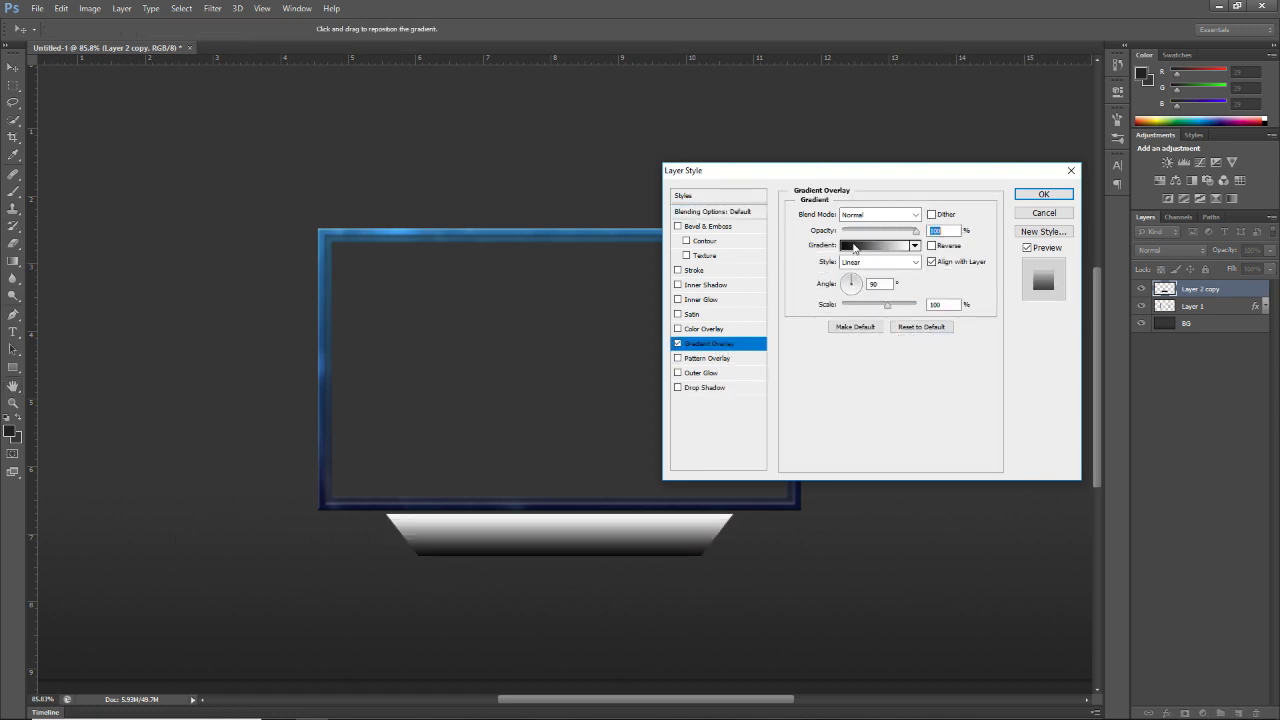
pyautogui.click(853, 245)
pyautogui.click(226, 300)
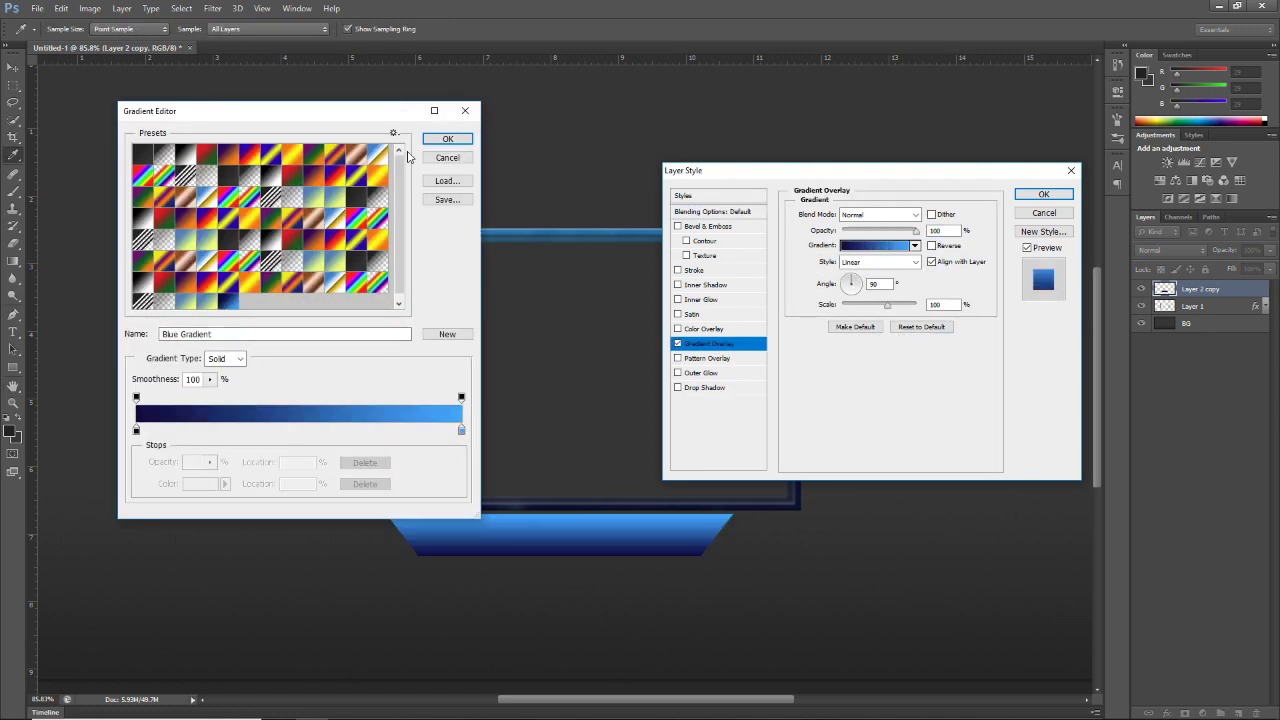
pyautogui.click(445, 139)
pyautogui.click(1043, 194)
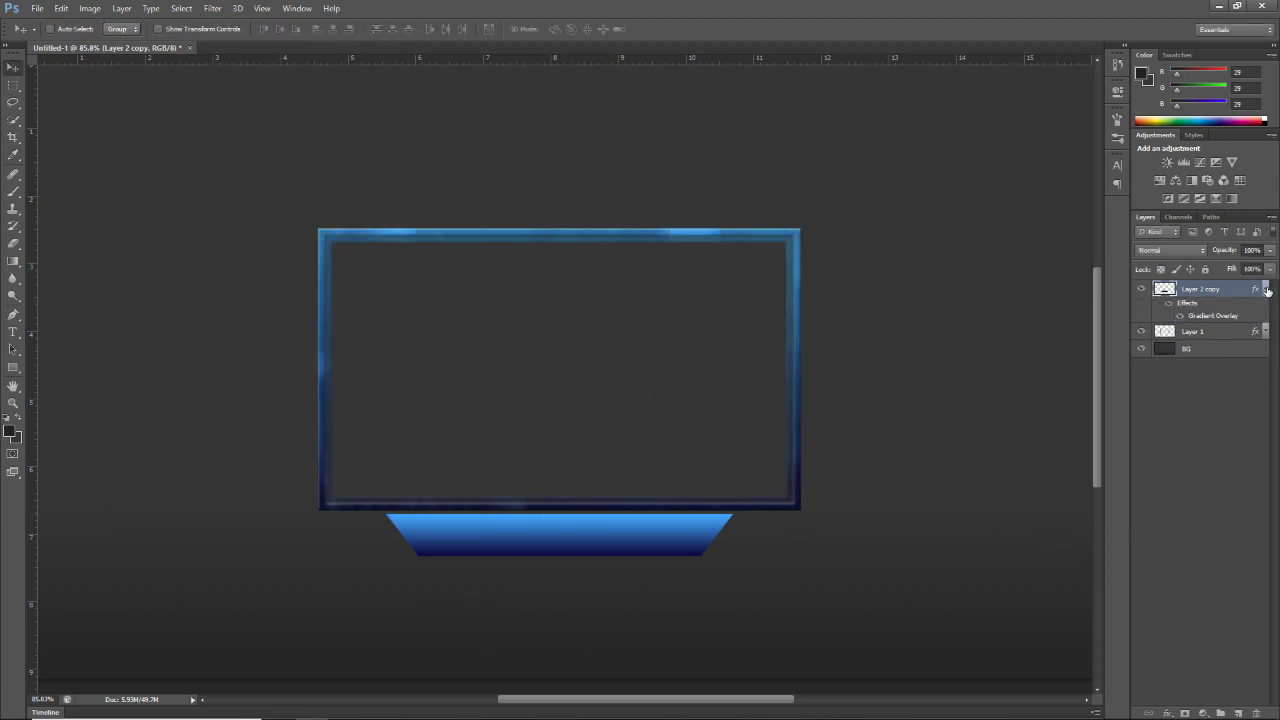
pyautogui.click(1266, 289)
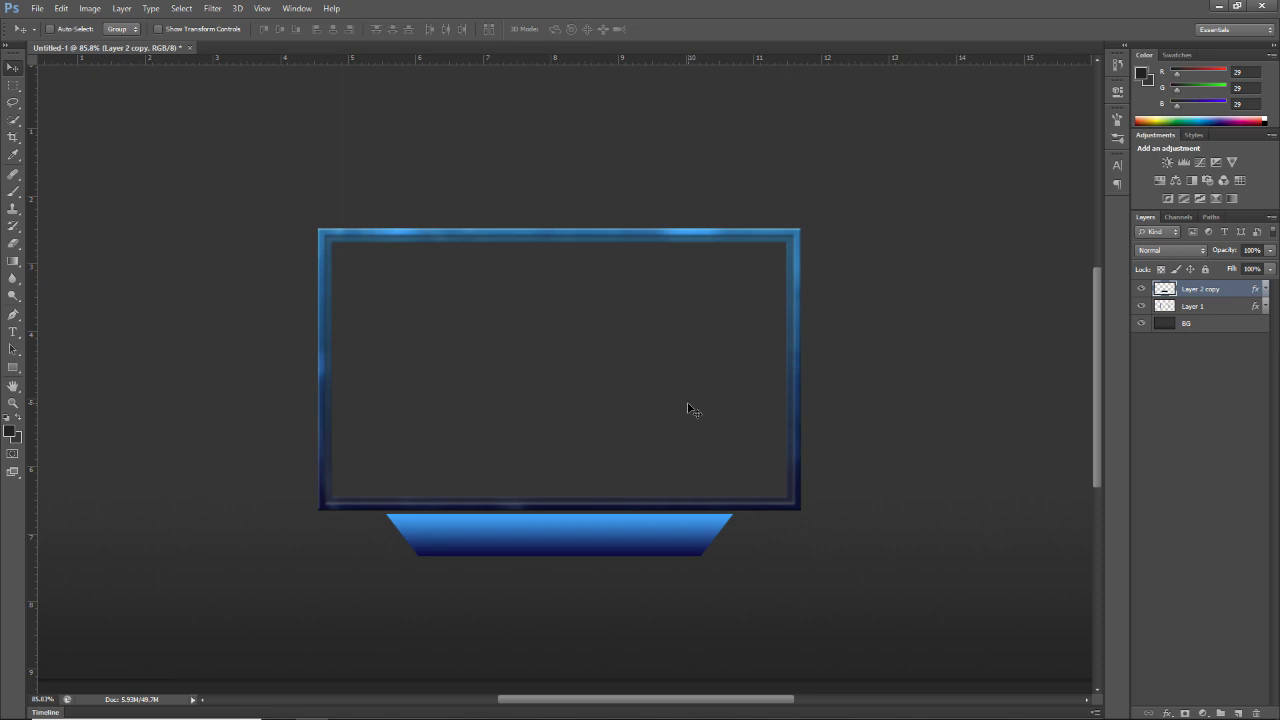
pyautogui.hotkey('ctrl', 'v')
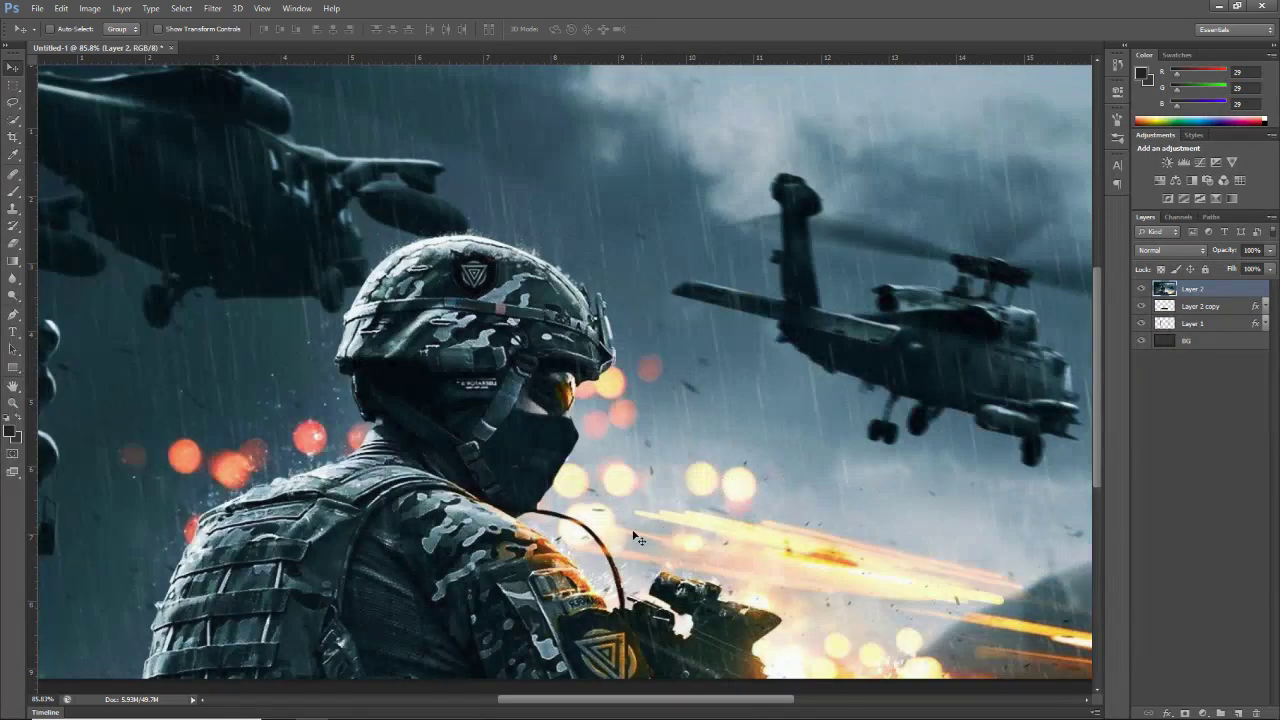
# - Position the pasted photo over the stand at 25% opacity
pyautogui.moveTo(668, 534); pyautogui.dragTo(566, 370)
pyautogui.click(1269, 251)
pyautogui.moveTo(1270, 266); pyautogui.dragTo(1217, 268)
pyautogui.moveTo(670, 492); pyautogui.dragTo(689, 456)
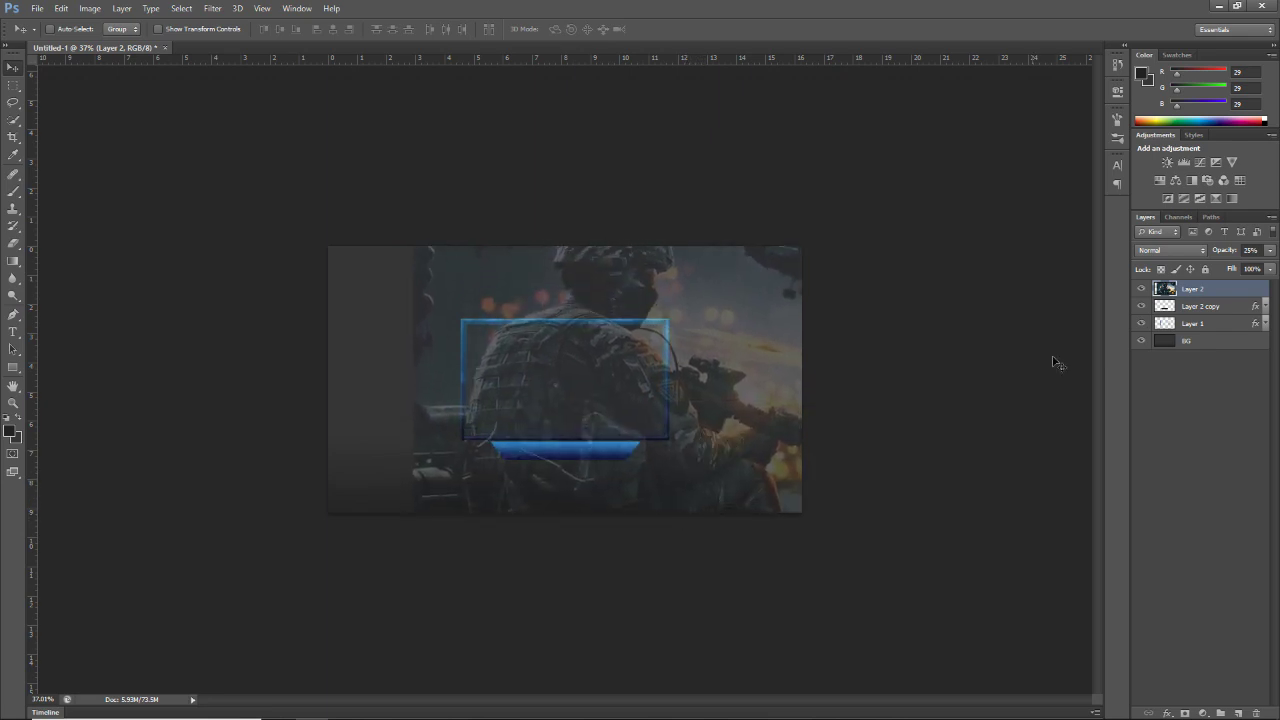
# - Select the stand's outline, invert it, and delete the photo outside the stand
pyautogui.keyDown('ctrl'); pyautogui.click(1165, 310); pyautogui.keyUp('ctrl')
pyautogui.press('m')
pyautogui.rightClick(520, 381)
pyautogui.click(560, 401)
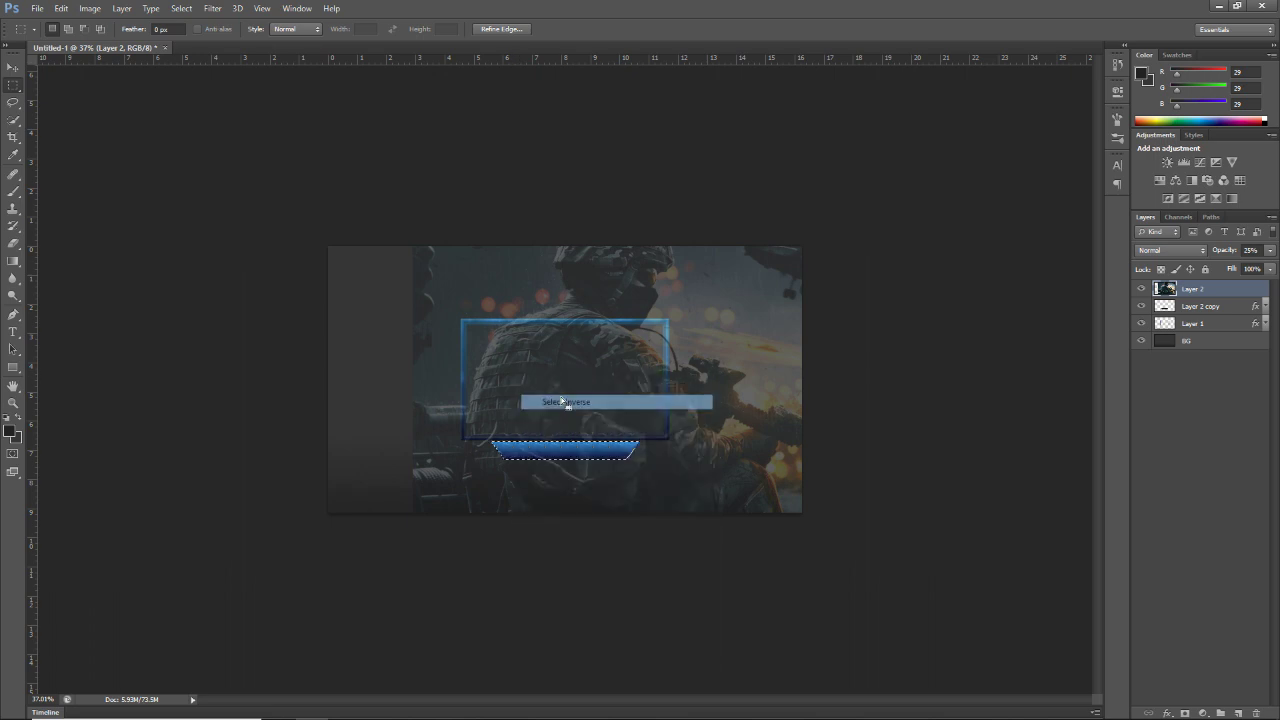
pyautogui.press('Delete')
pyautogui.hotkey('ctrl', 'd')
pyautogui.scroll(5, 565, 400)
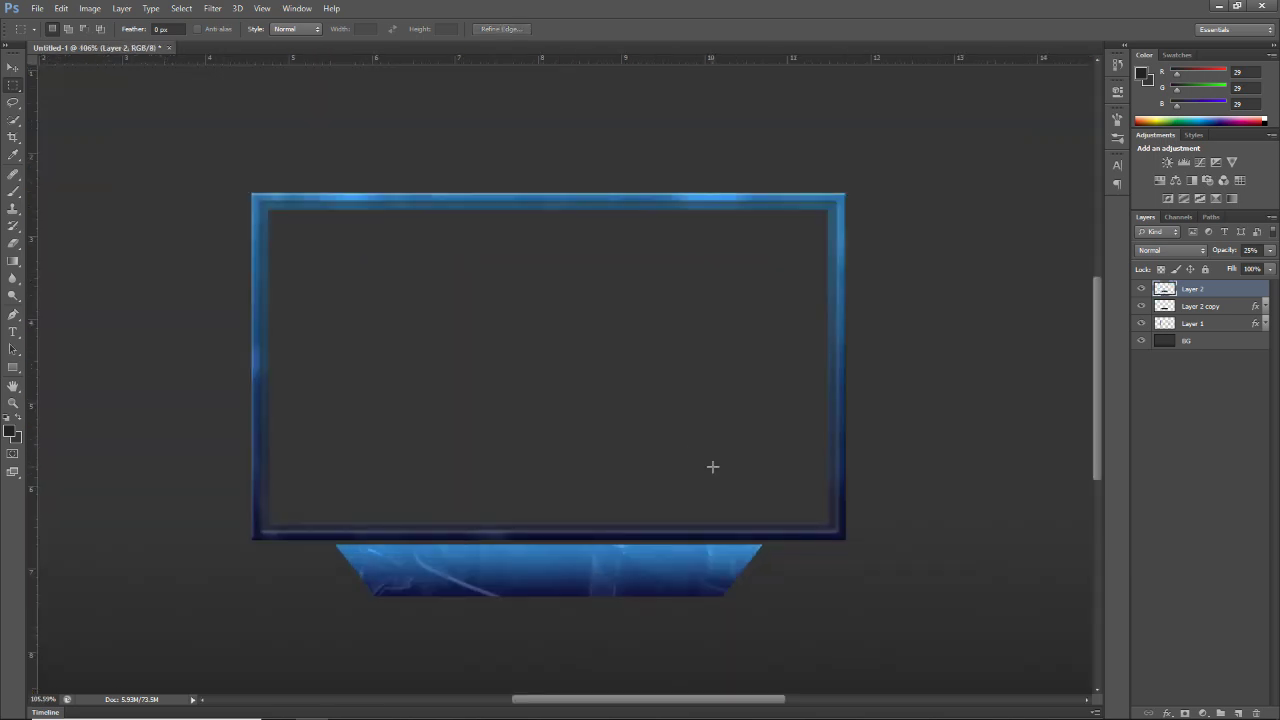
pyautogui.scroll(1, 714, 466)
# - Lower the photo layer's opacity to 13%
pyautogui.click(1269, 252)
pyautogui.moveTo(1222, 270)
pyautogui.mouseDown()
pyautogui.moveTo(1250, 271)
pyautogui.moveTo(1213, 268)
pyautogui.mouseUp()
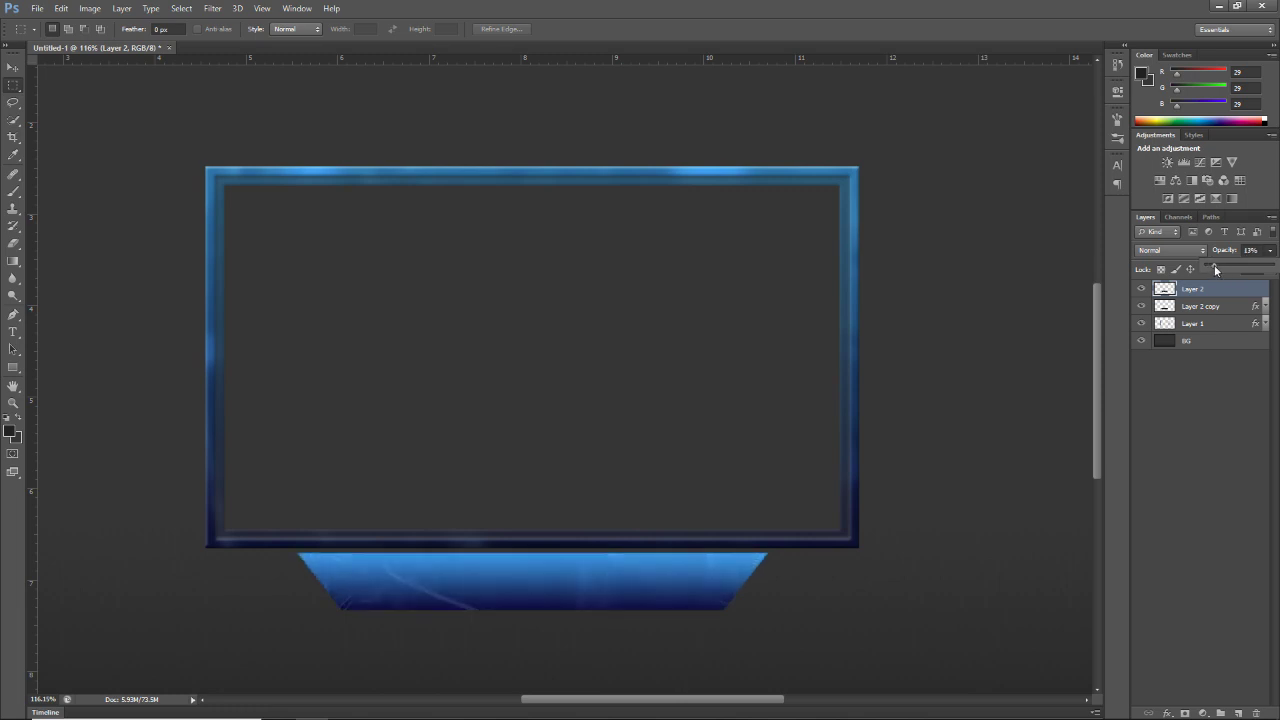
pyautogui.scroll(-2, 908, 386)
pyautogui.press('v')
pyautogui.scroll(-1, 730, 345)
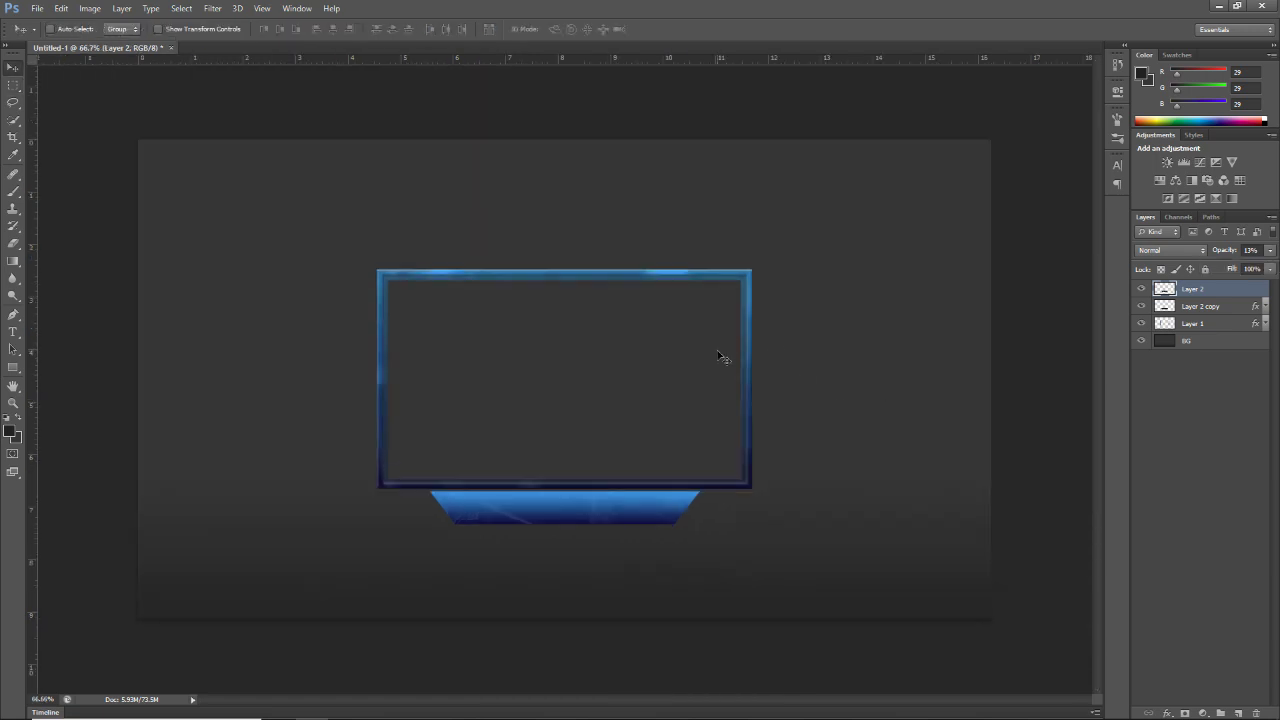
pyautogui.scroll(2, 726, 357)
pyautogui.scroll(-2, 737, 357)
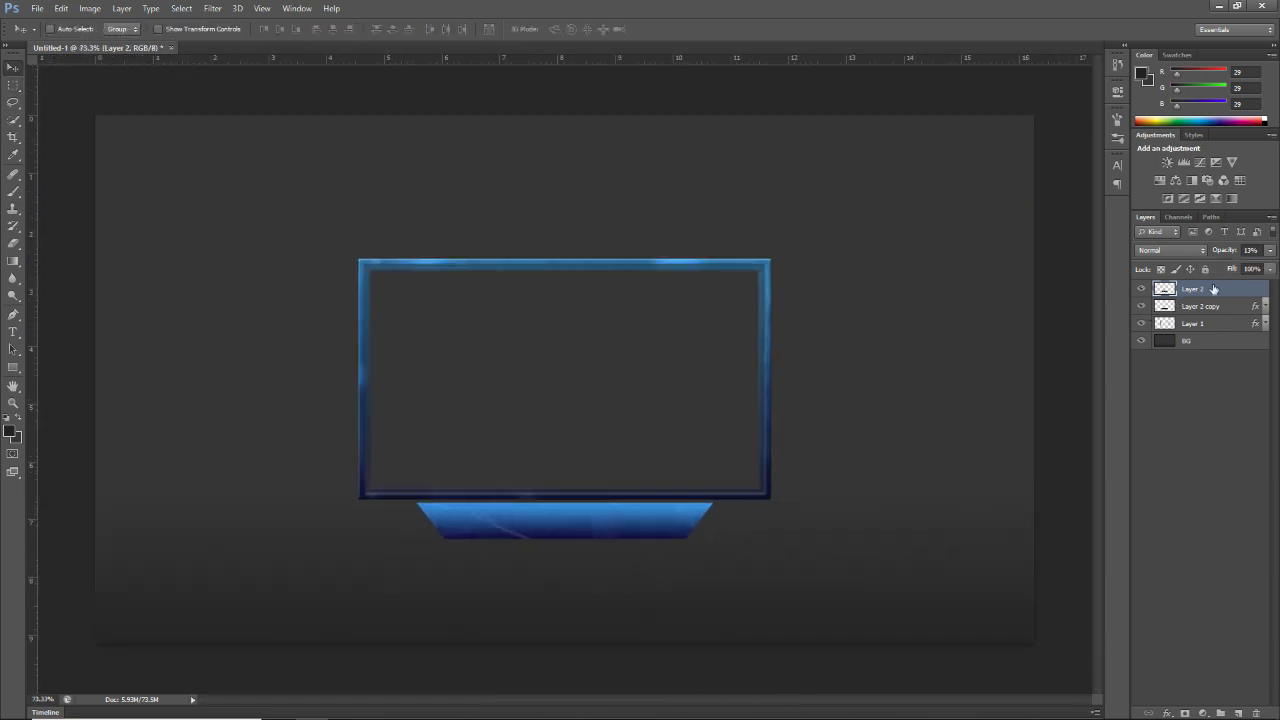